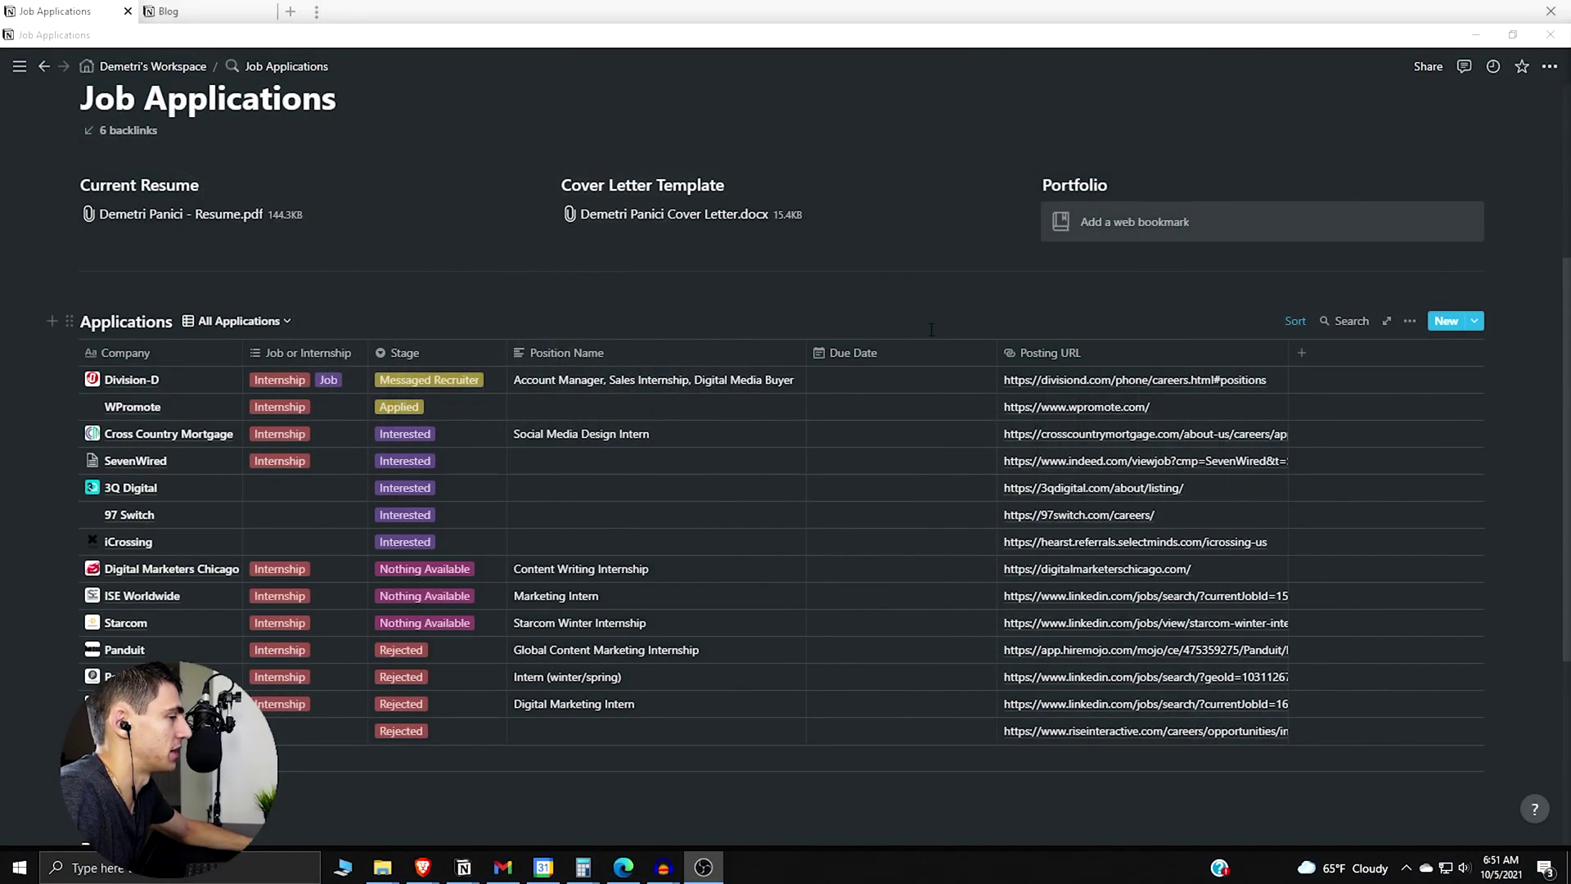
Scroll through the current page, then go back to the Job Applications page
scroll(901, 392, down, 1)
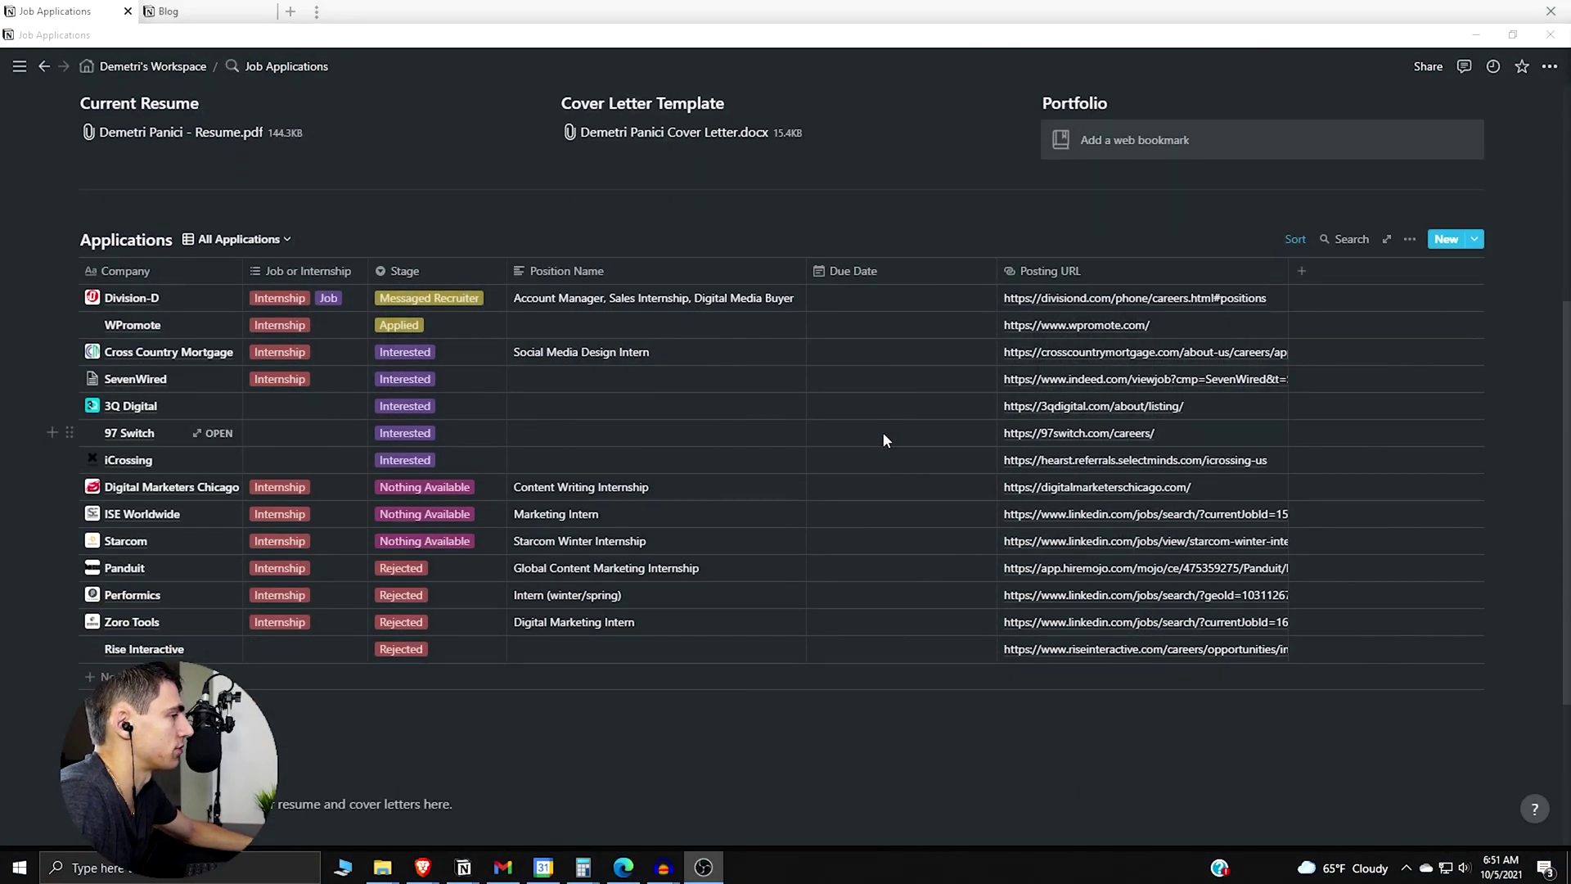
scroll(882, 442, up, 1)
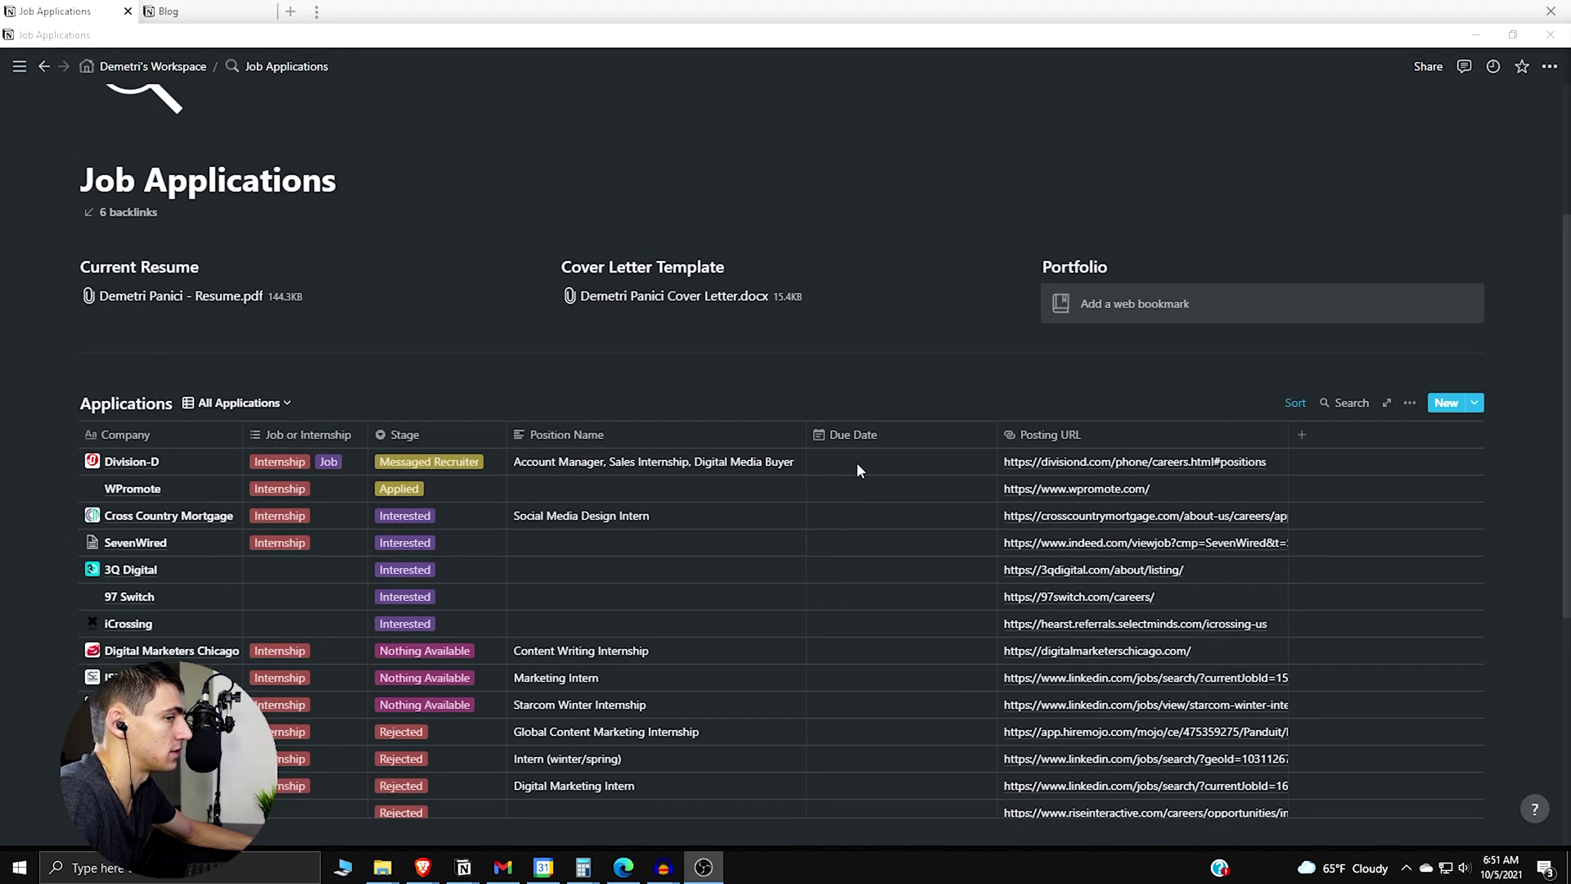
scroll(855, 461, up, 4)
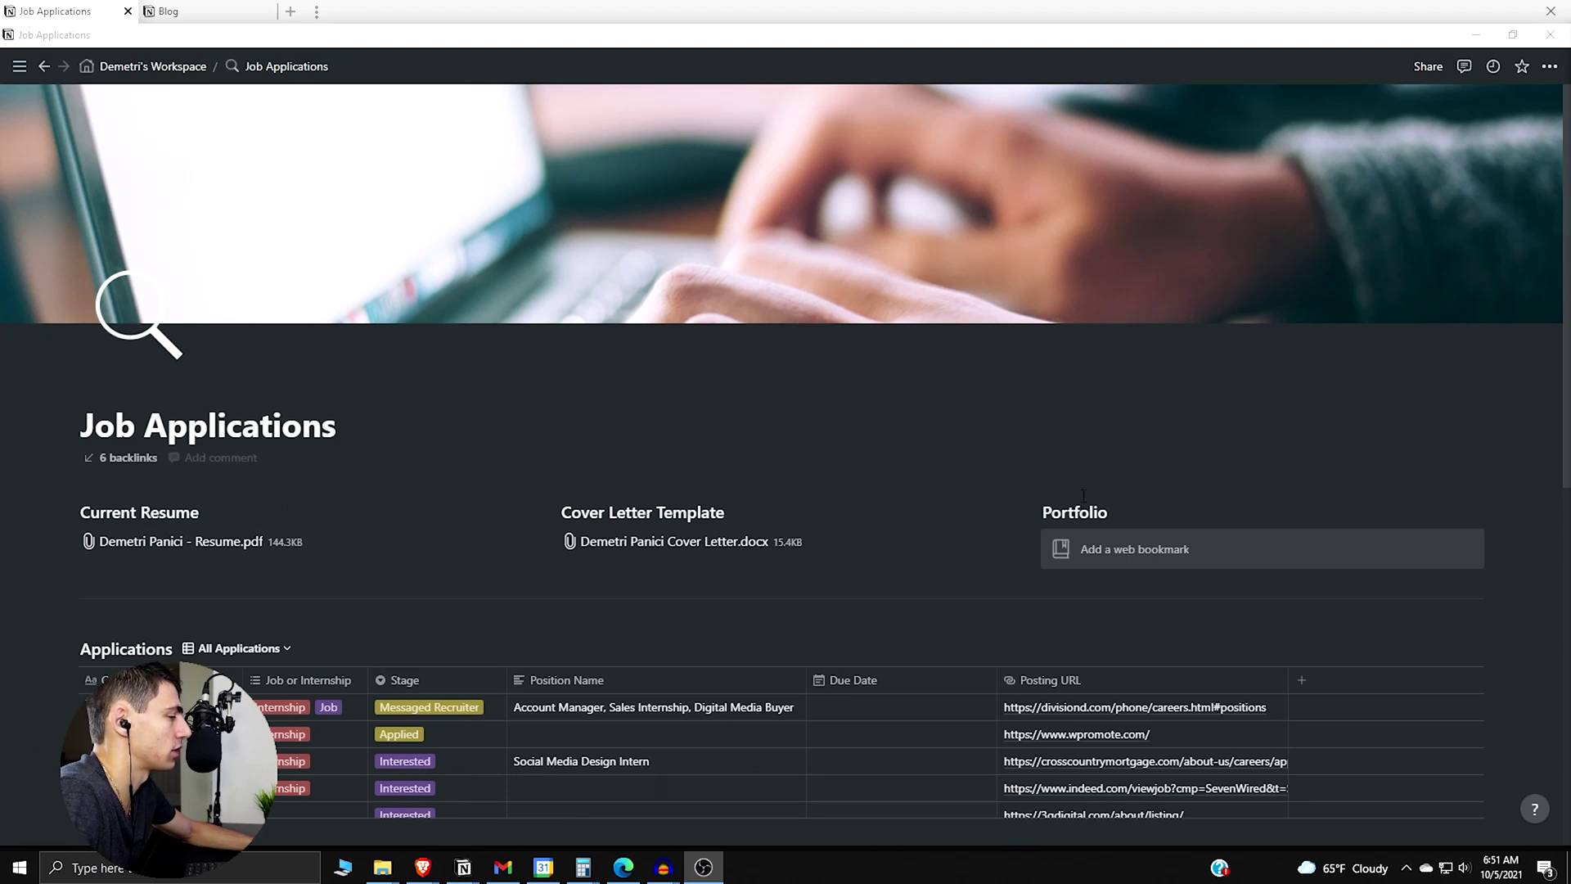
scroll(1080, 546, down, 2)
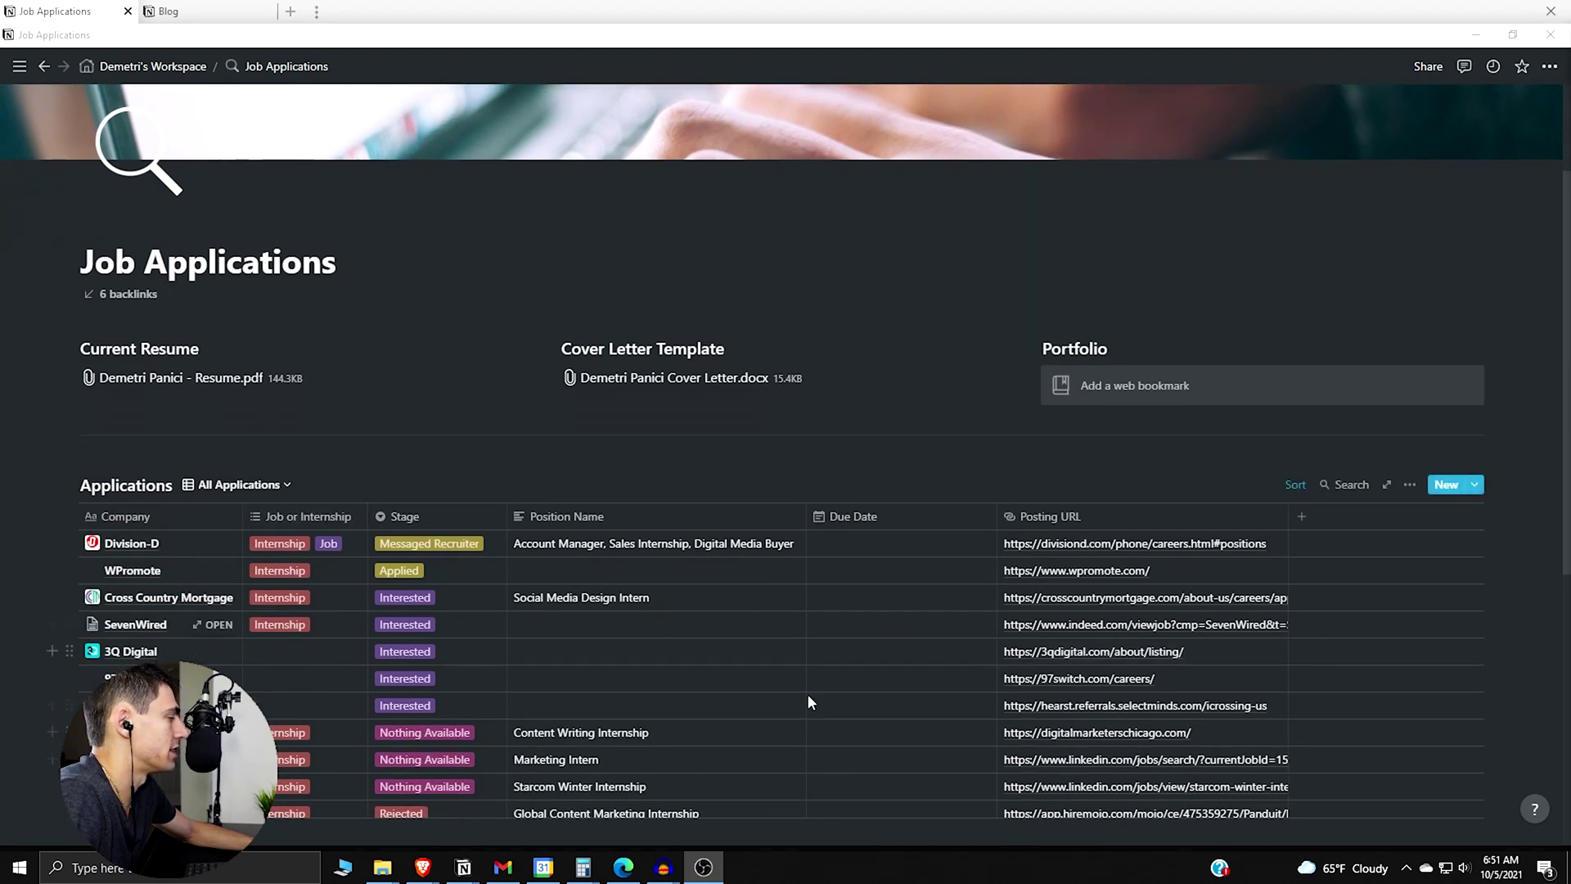
scroll(979, 622, down, 2)
scroll(1008, 530, down, 2)
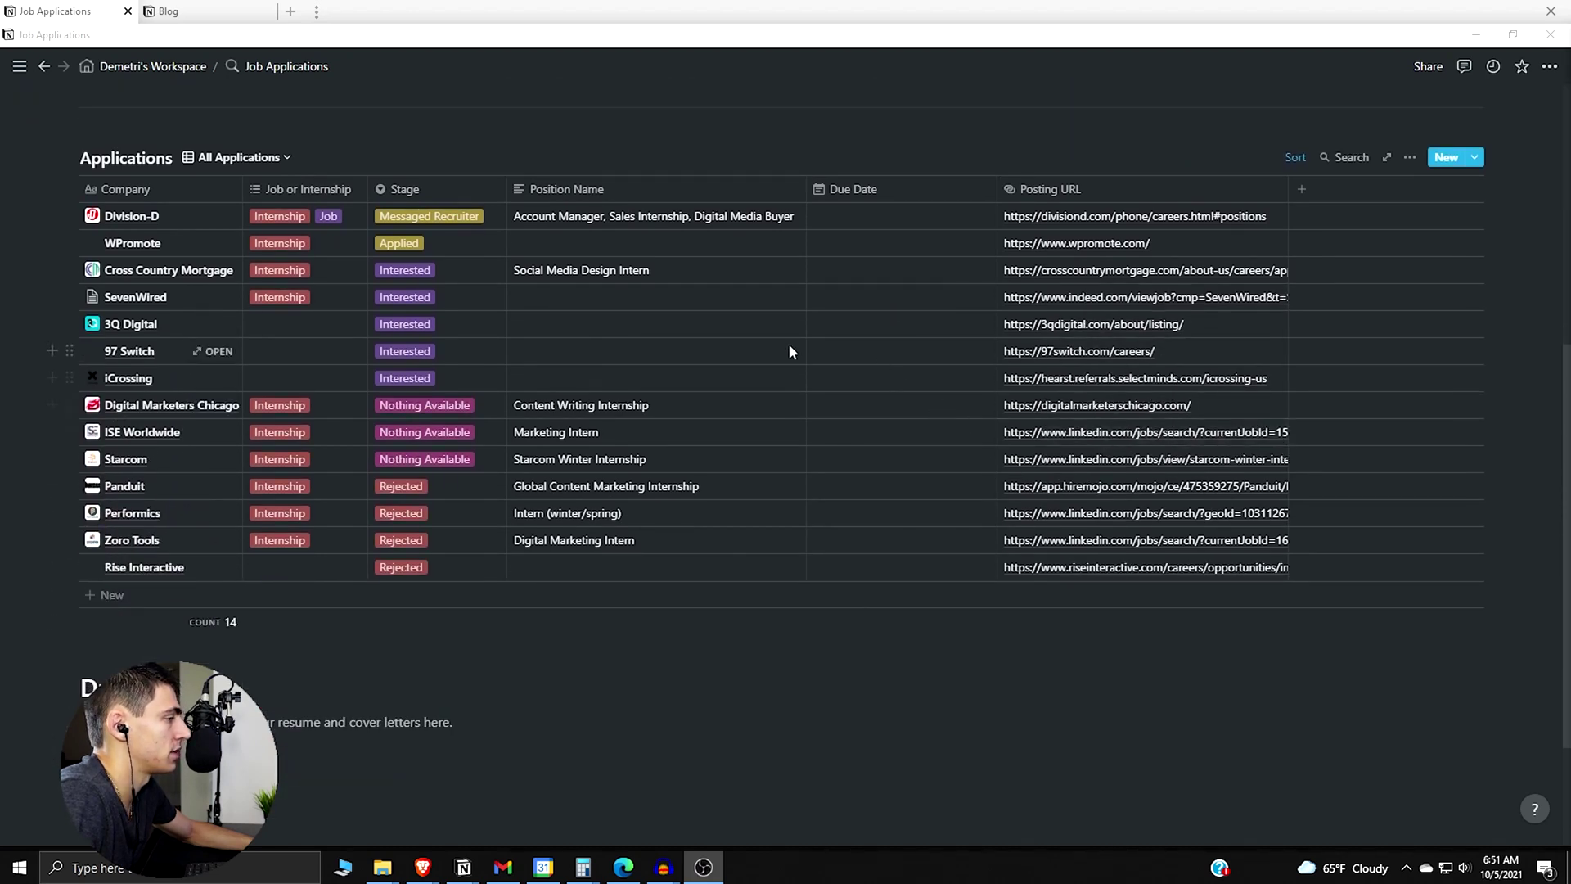
scroll(694, 393, up, 2)
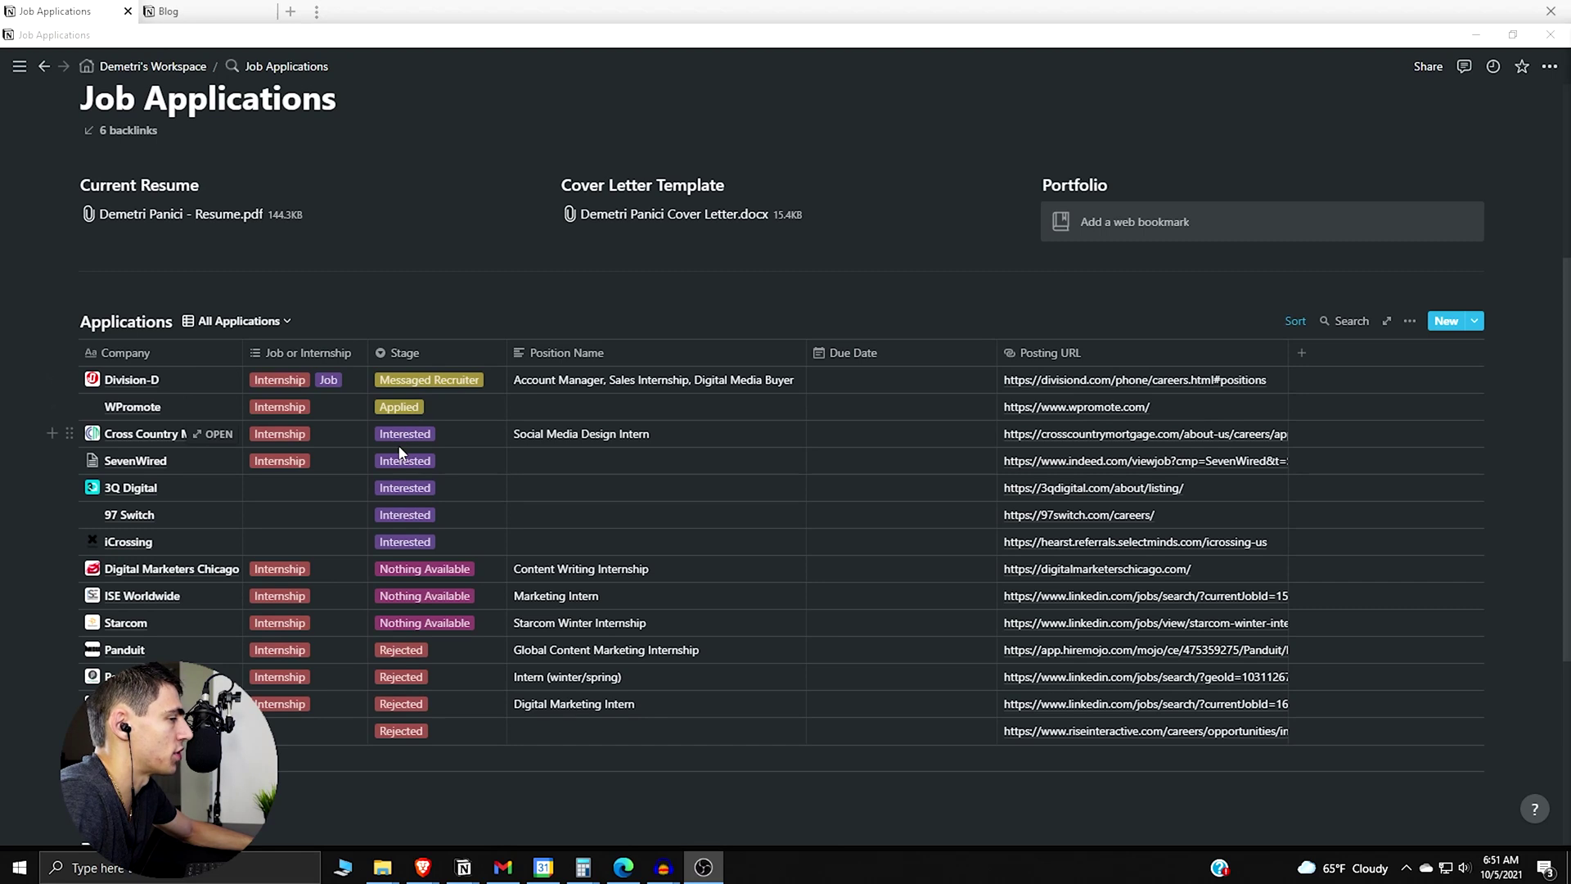
scroll(386, 462, down, 5)
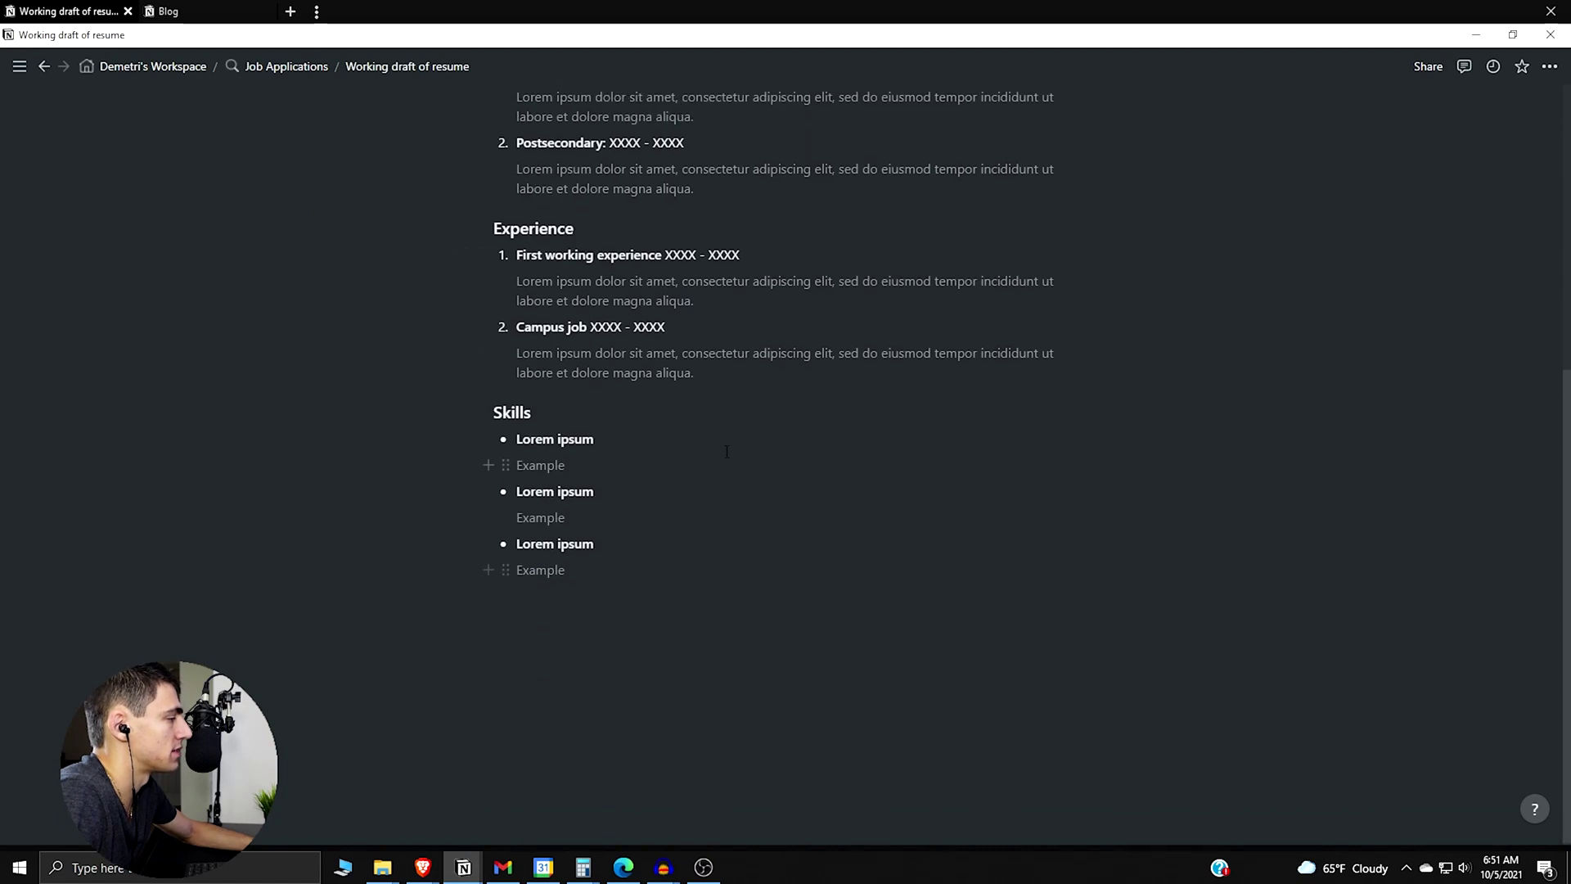
scroll(728, 264, up, 6)
scroll(649, 563, down, 3)
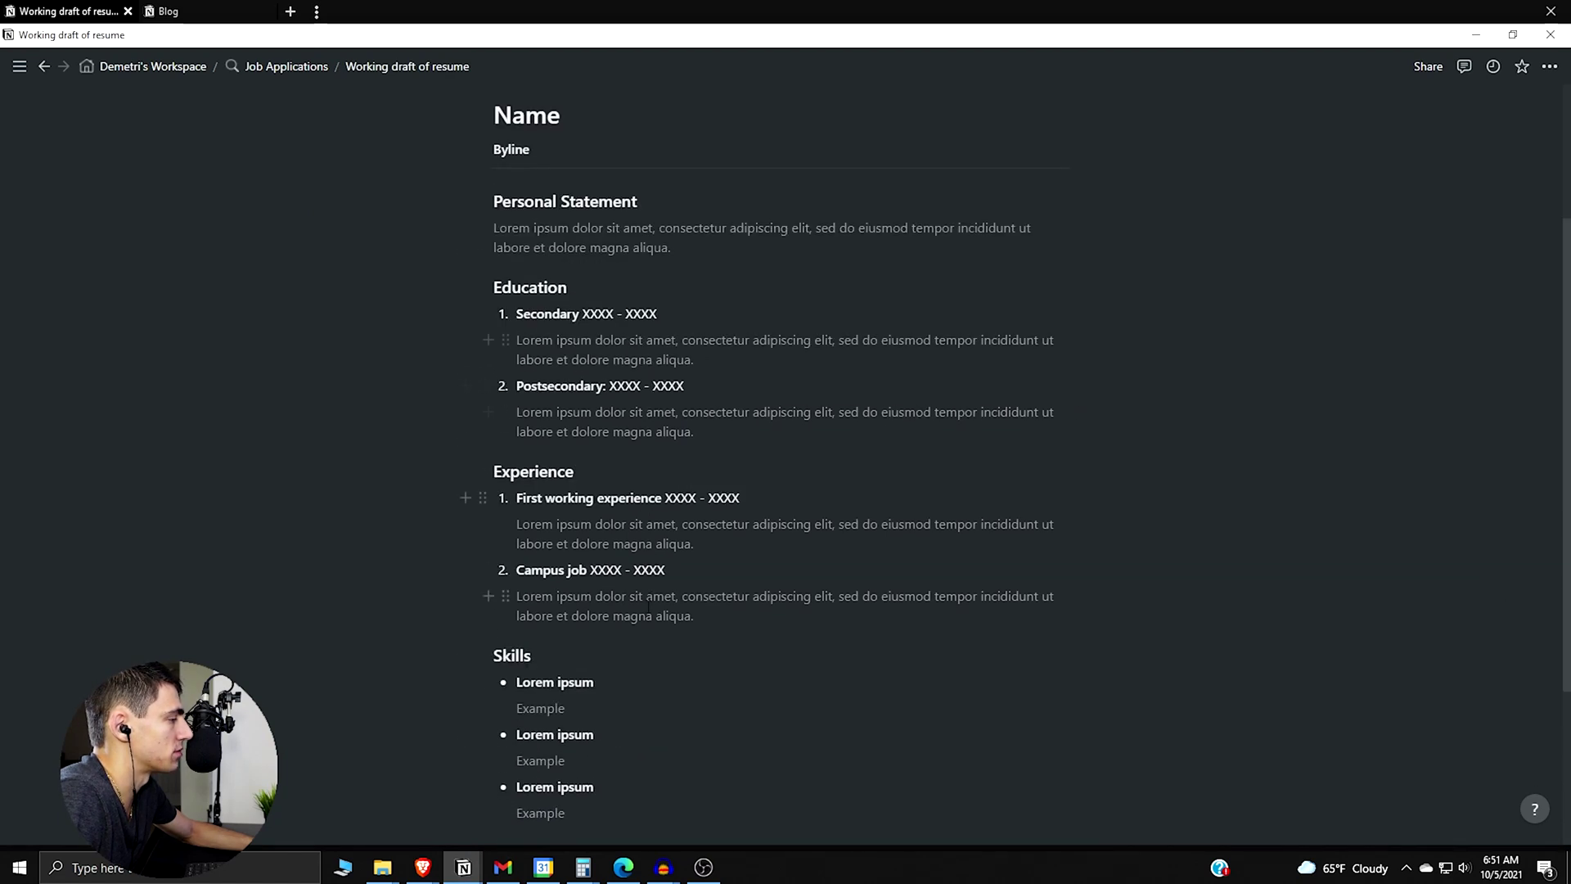
scroll(712, 319, up, 3)
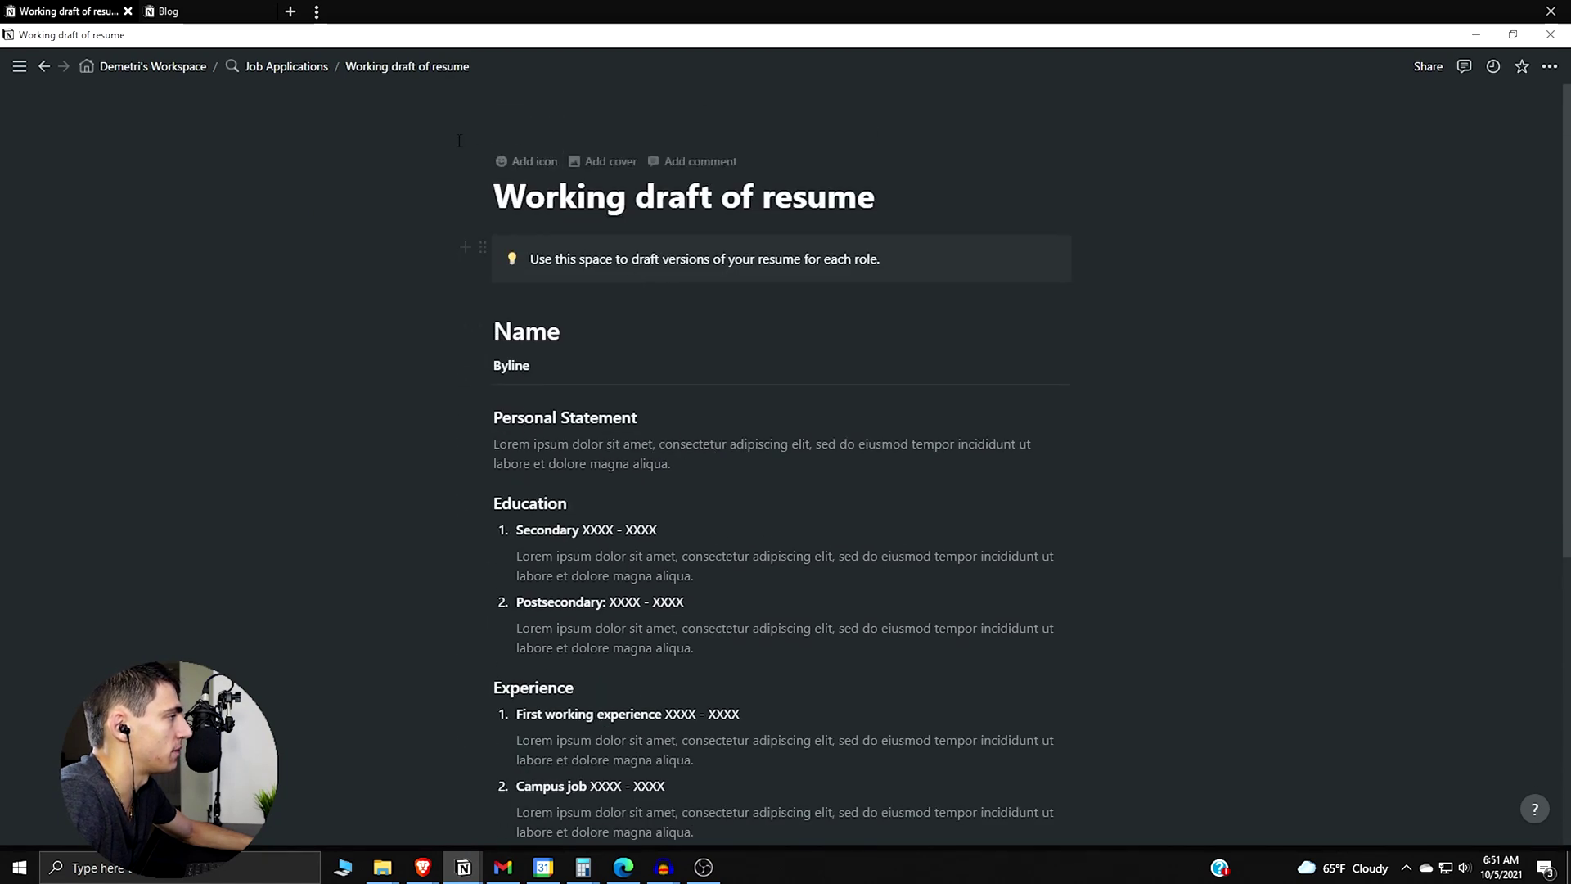
click(263, 72)
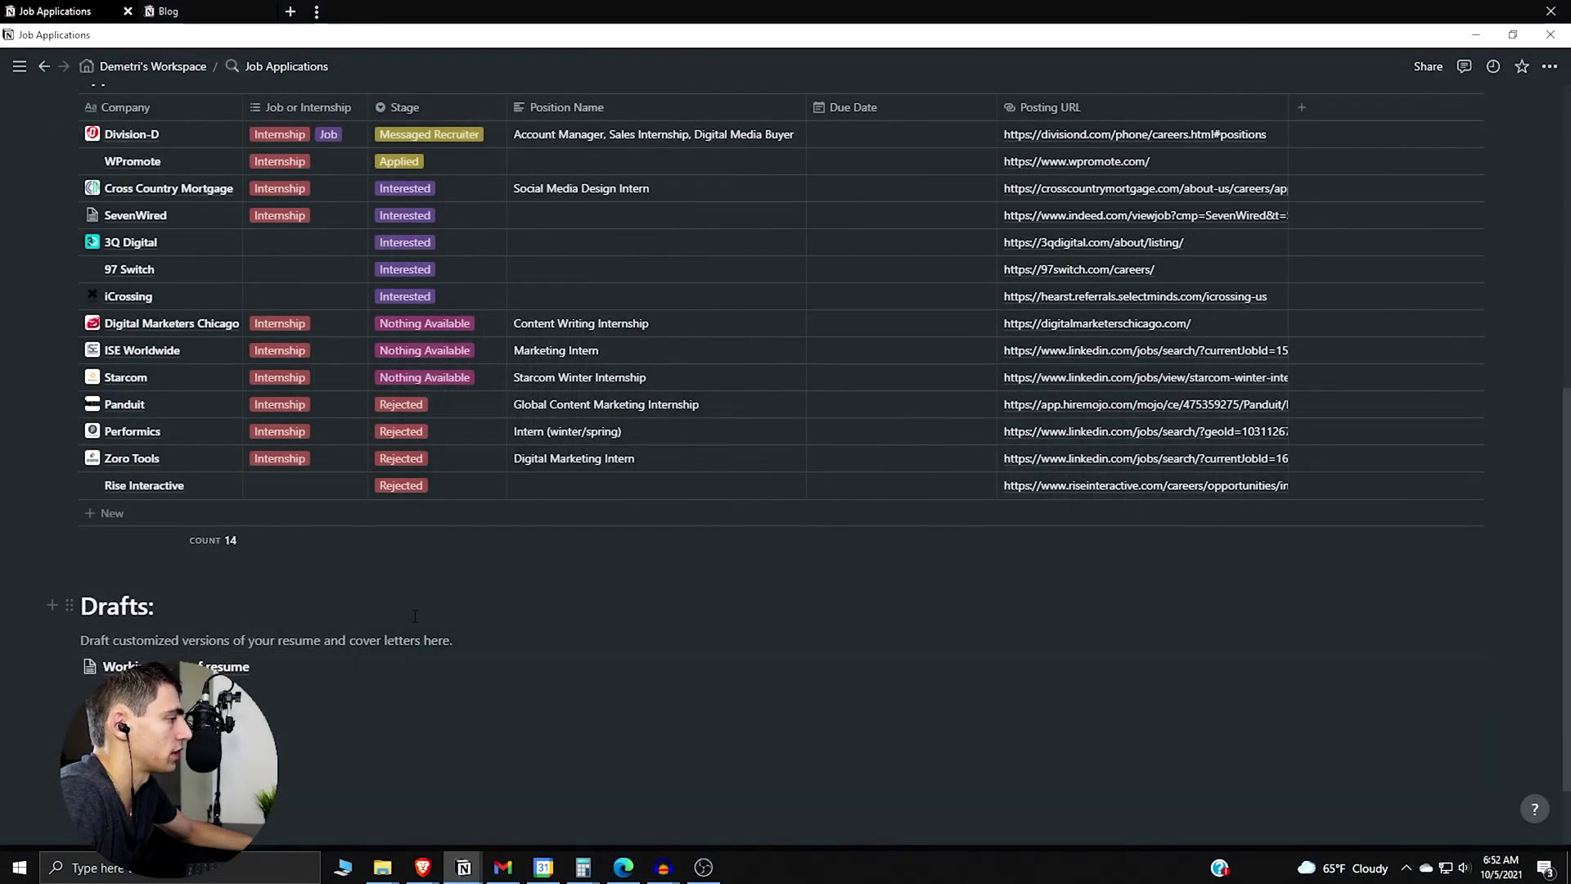
Scroll up and down the Job Applications page to review the Applications table entries
scroll(405, 646, down, 2)
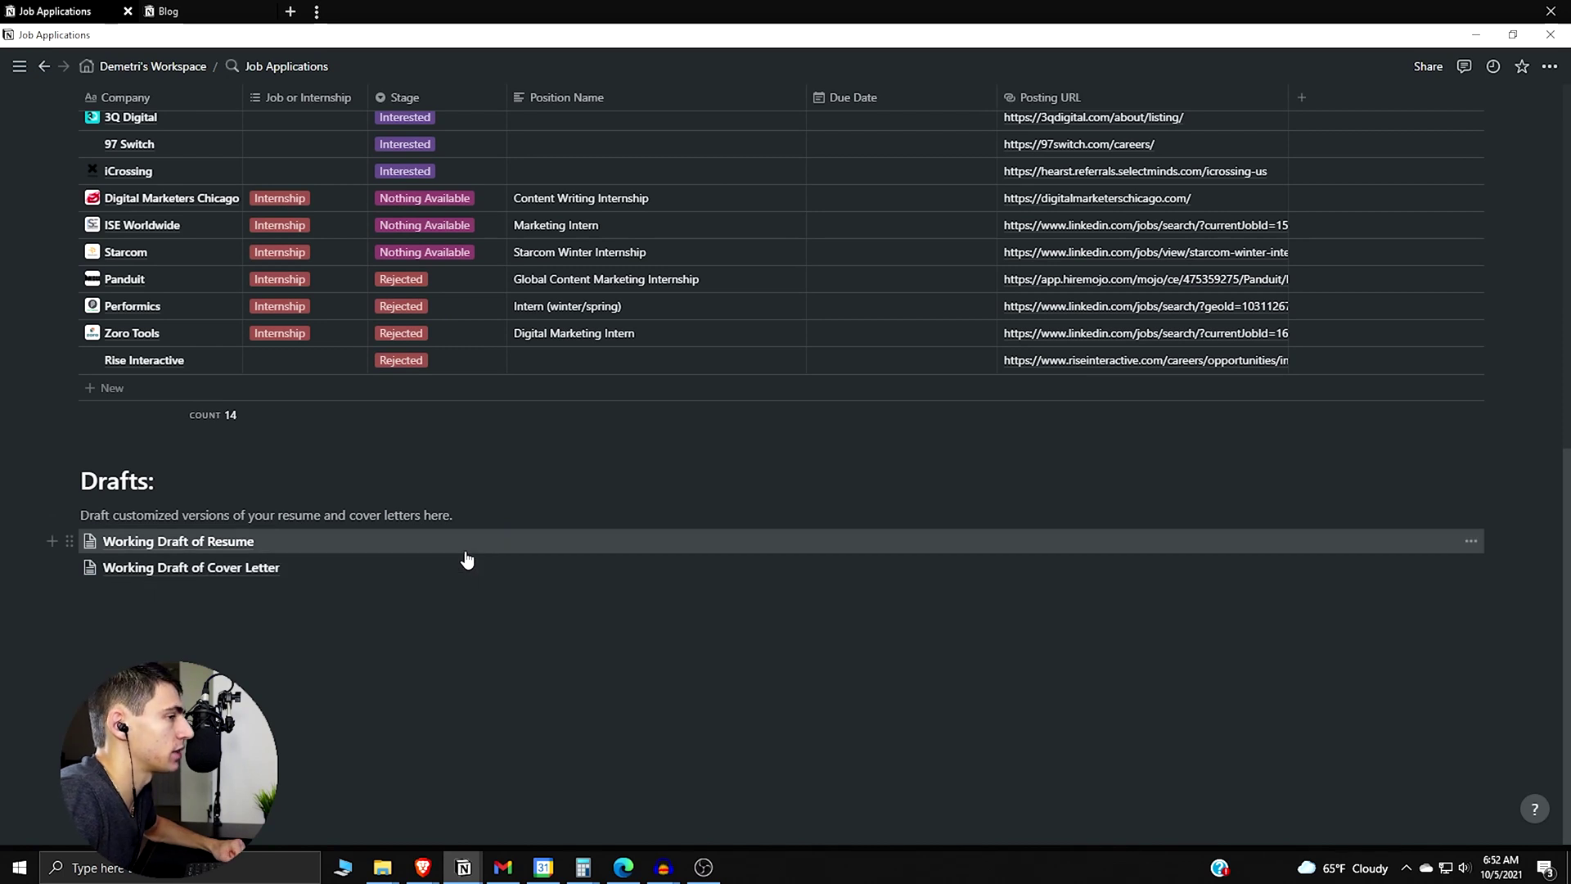
scroll(1031, 630, up, 8)
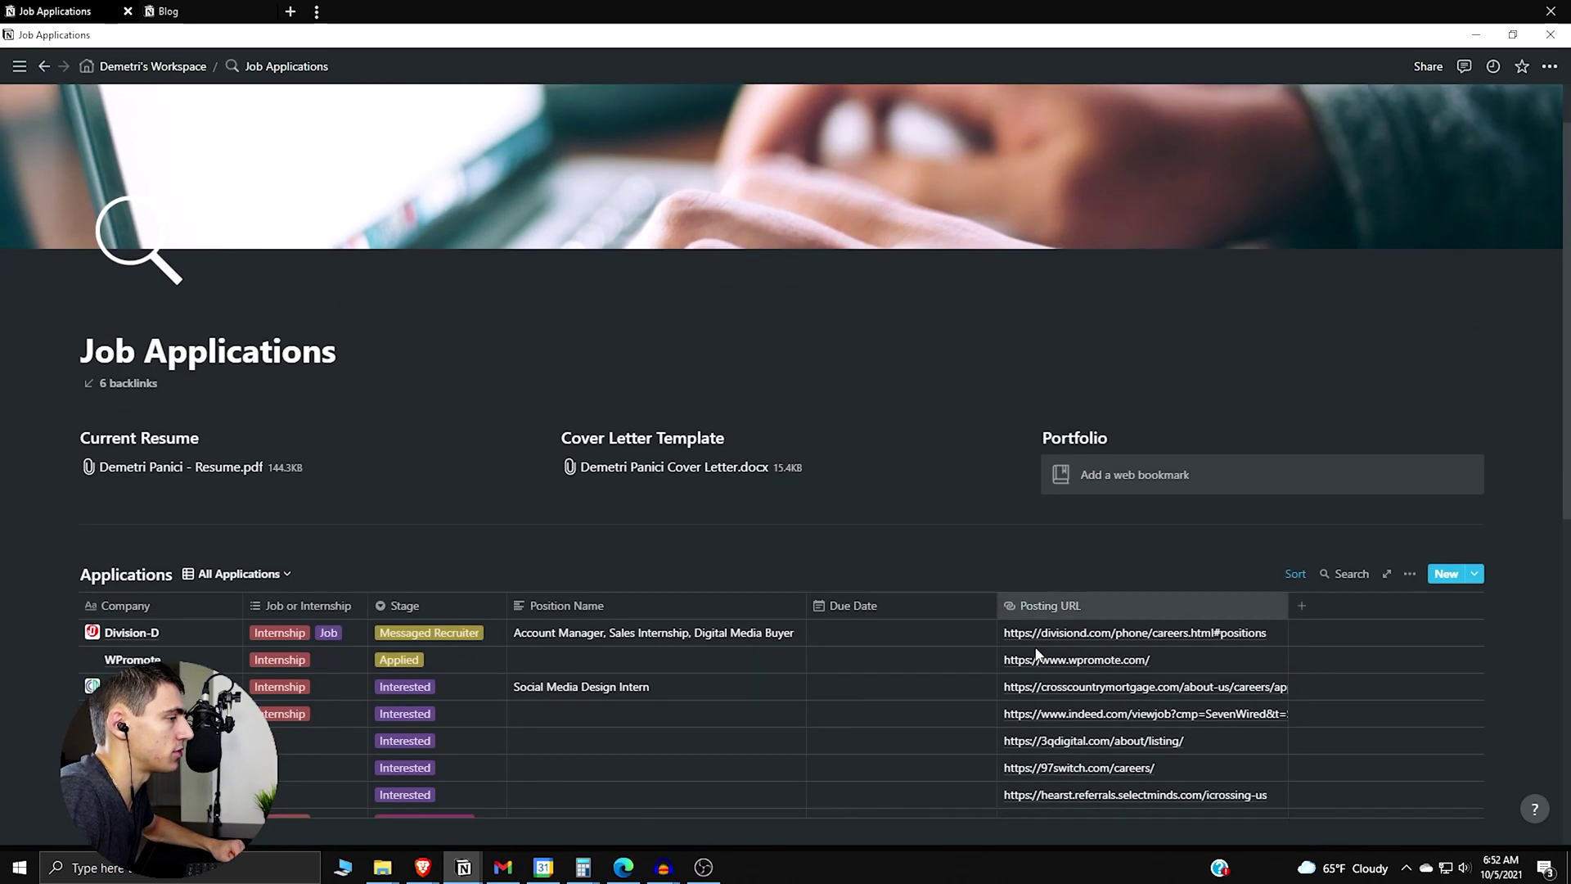
scroll(954, 673, down, 7)
scroll(622, 508, up, 2)
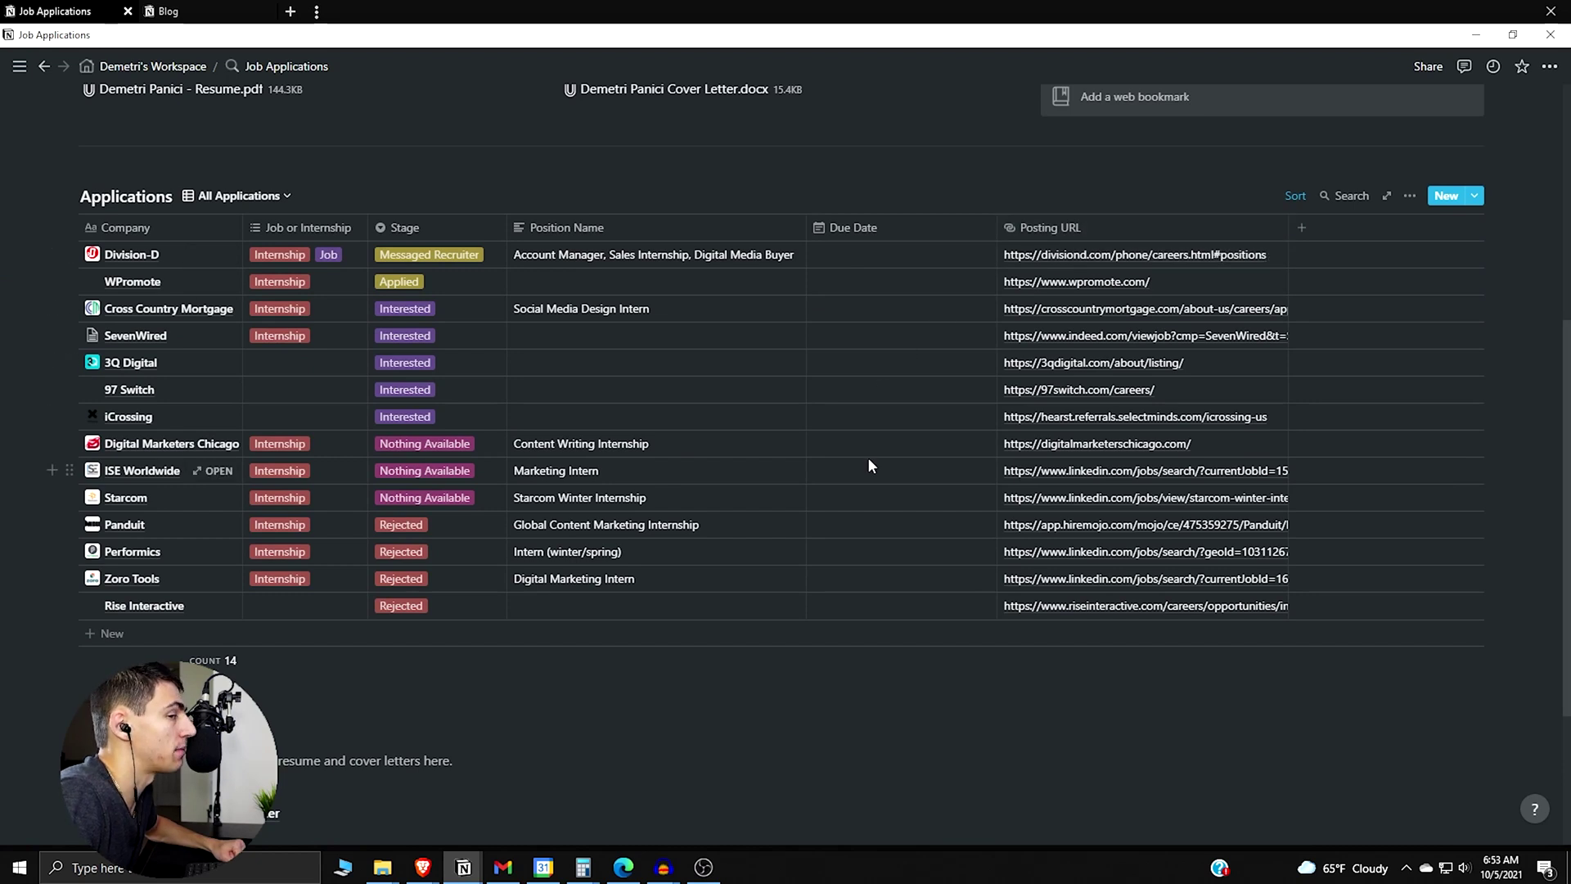
scroll(768, 540, down, 2)
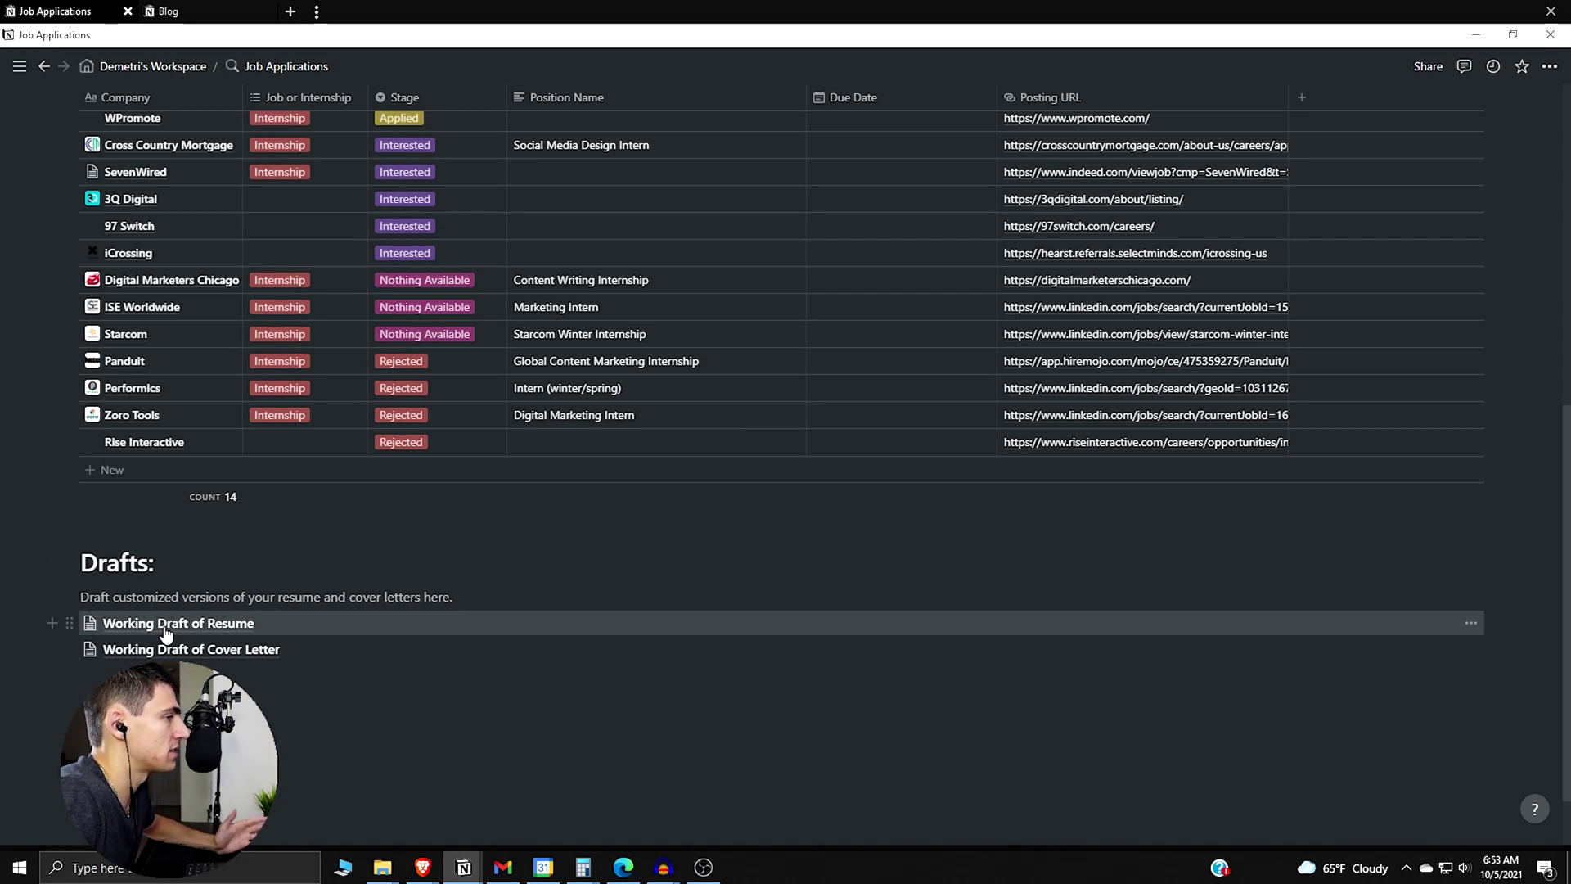
scroll(892, 521, up, 2)
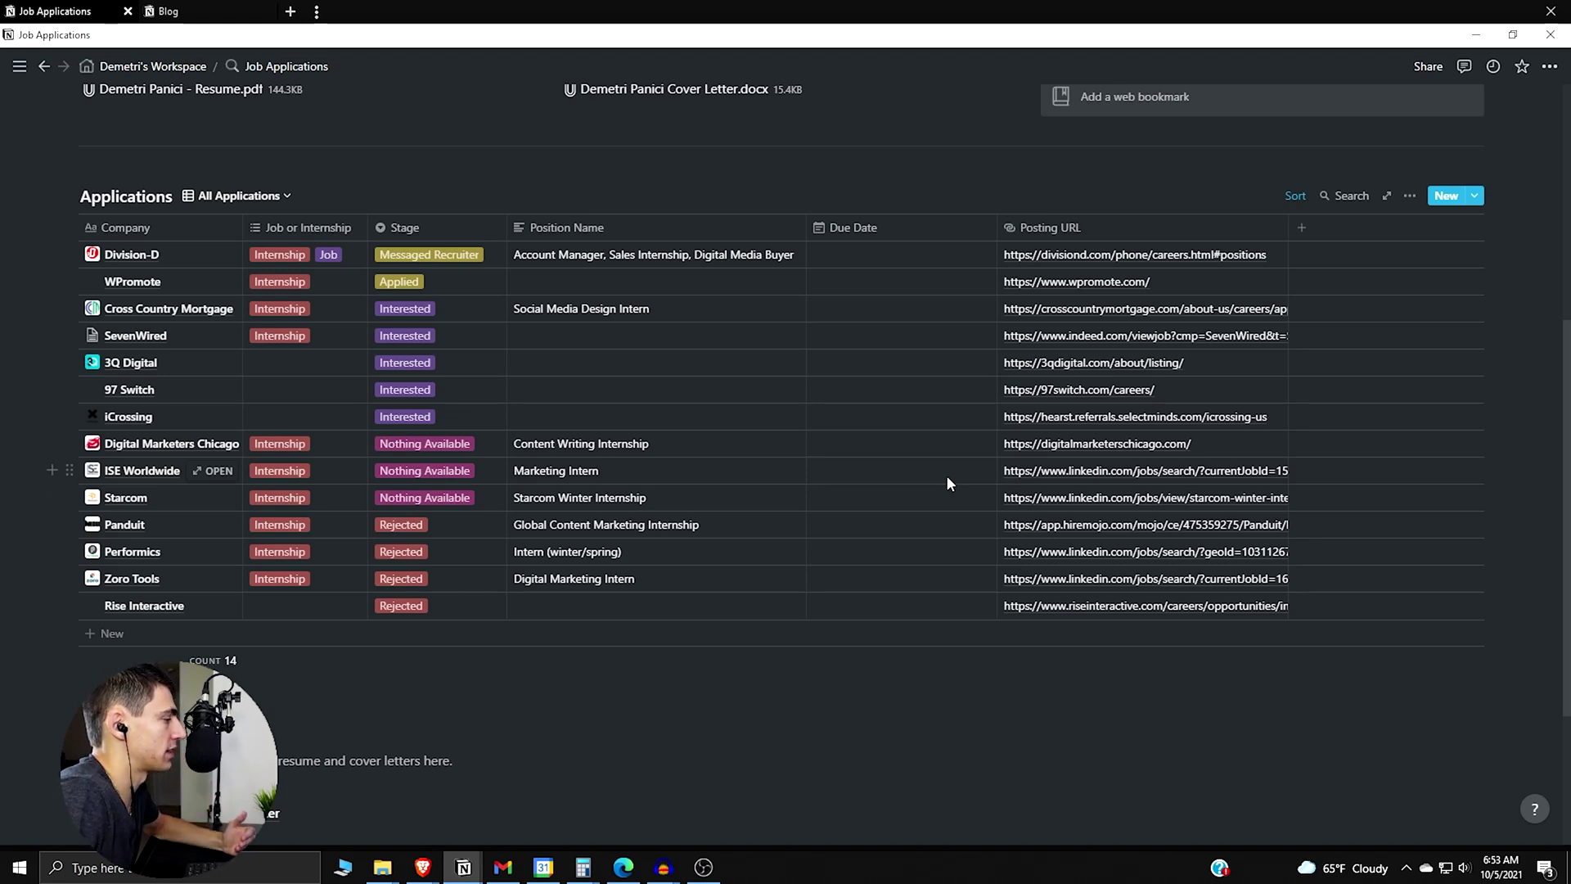
scroll(895, 401, up, 3)
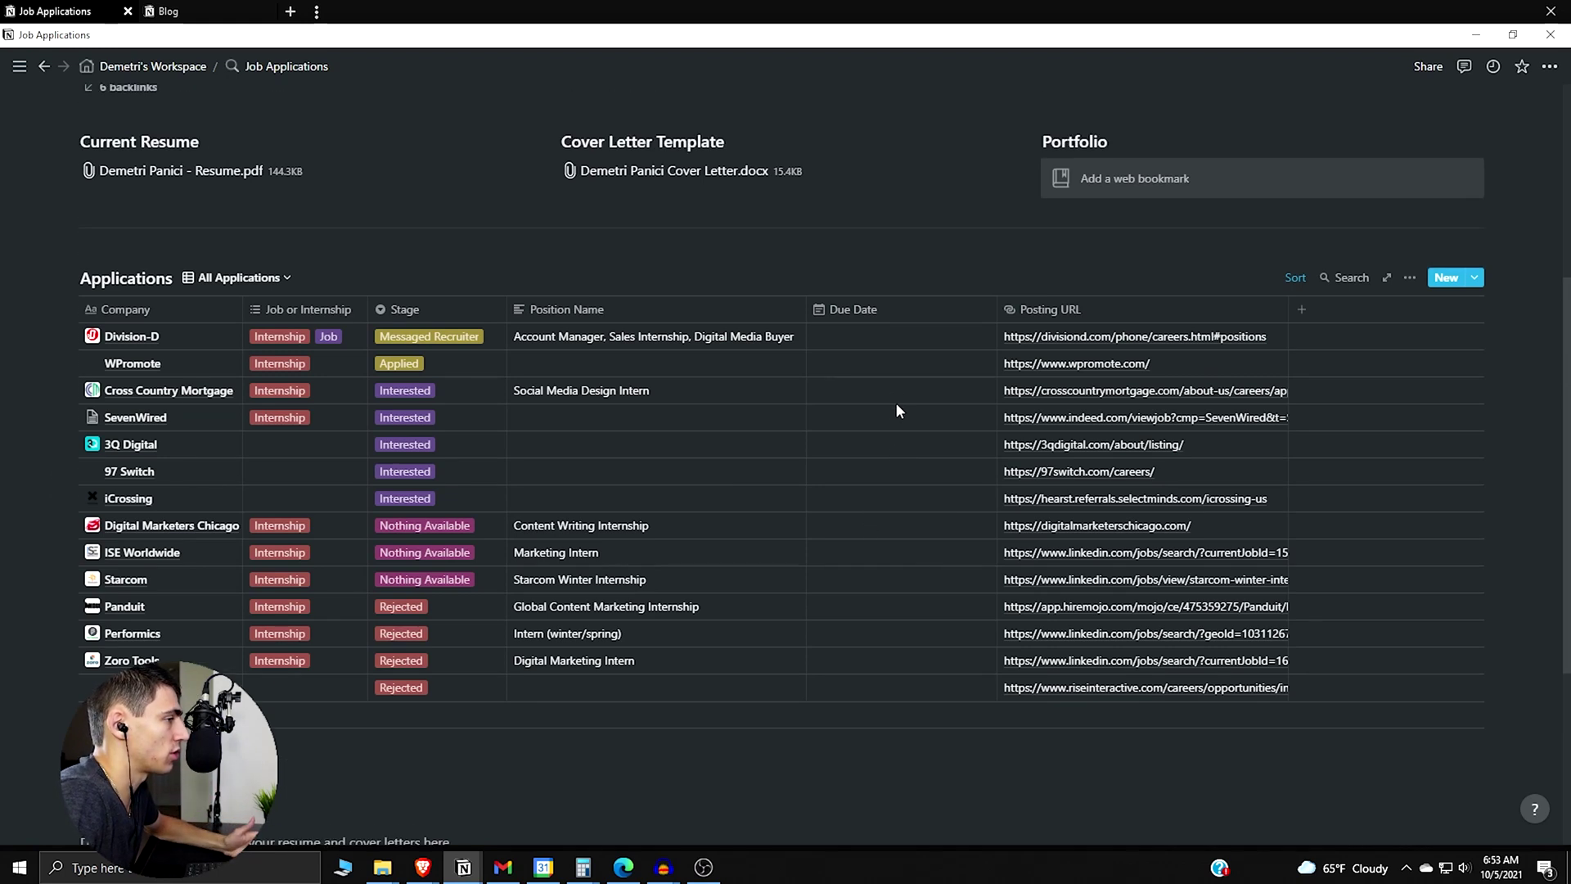
scroll(904, 414, down, 1)
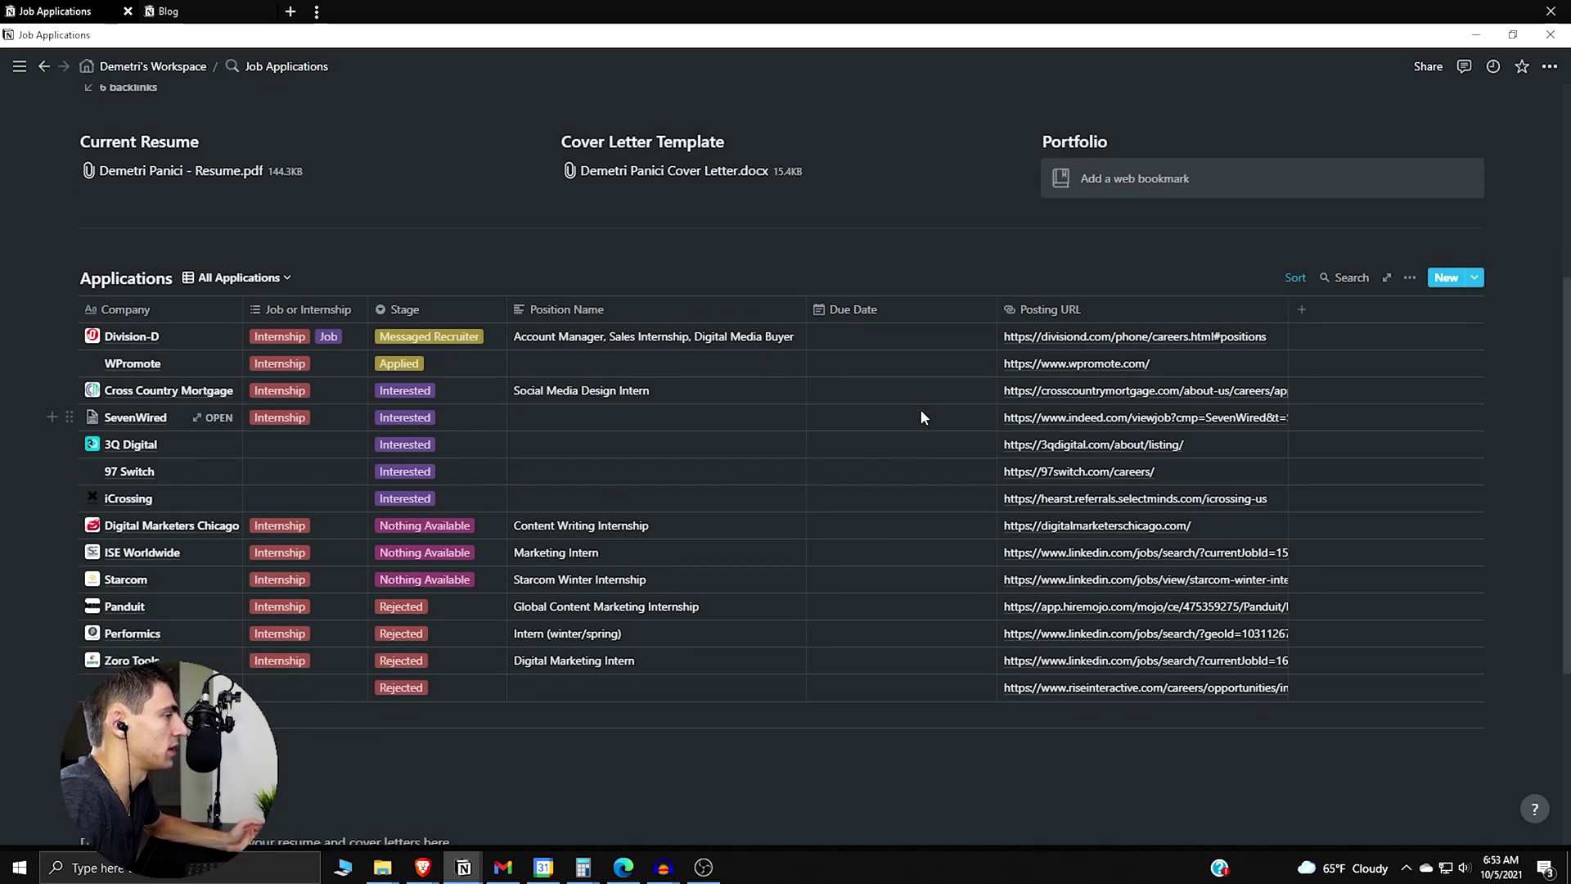
scroll(918, 419, down, 3)
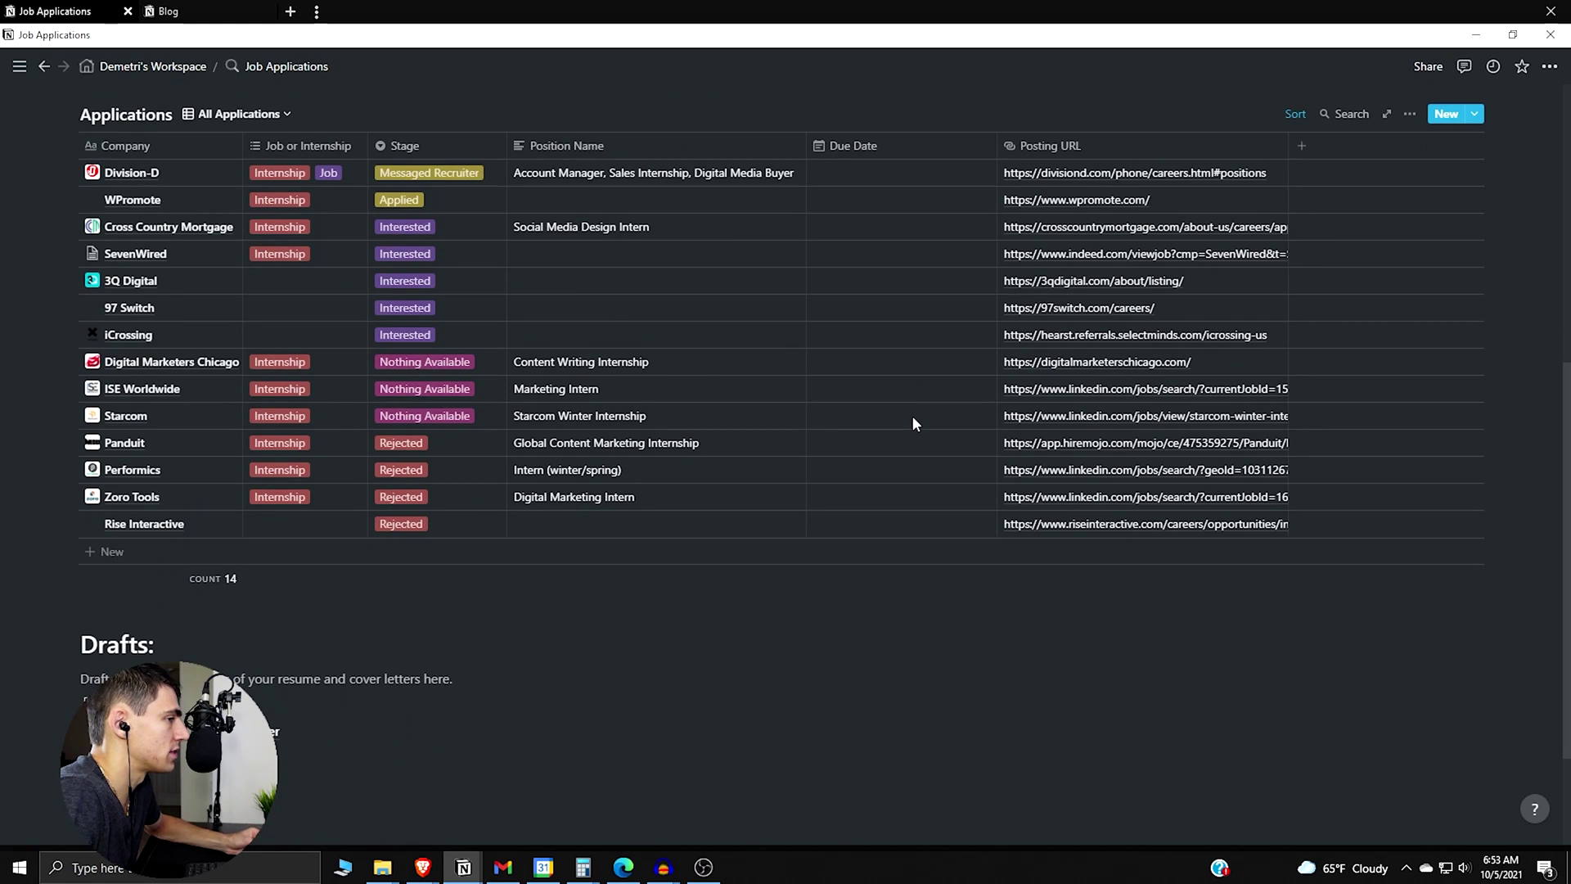
scroll(910, 424, up, 4)
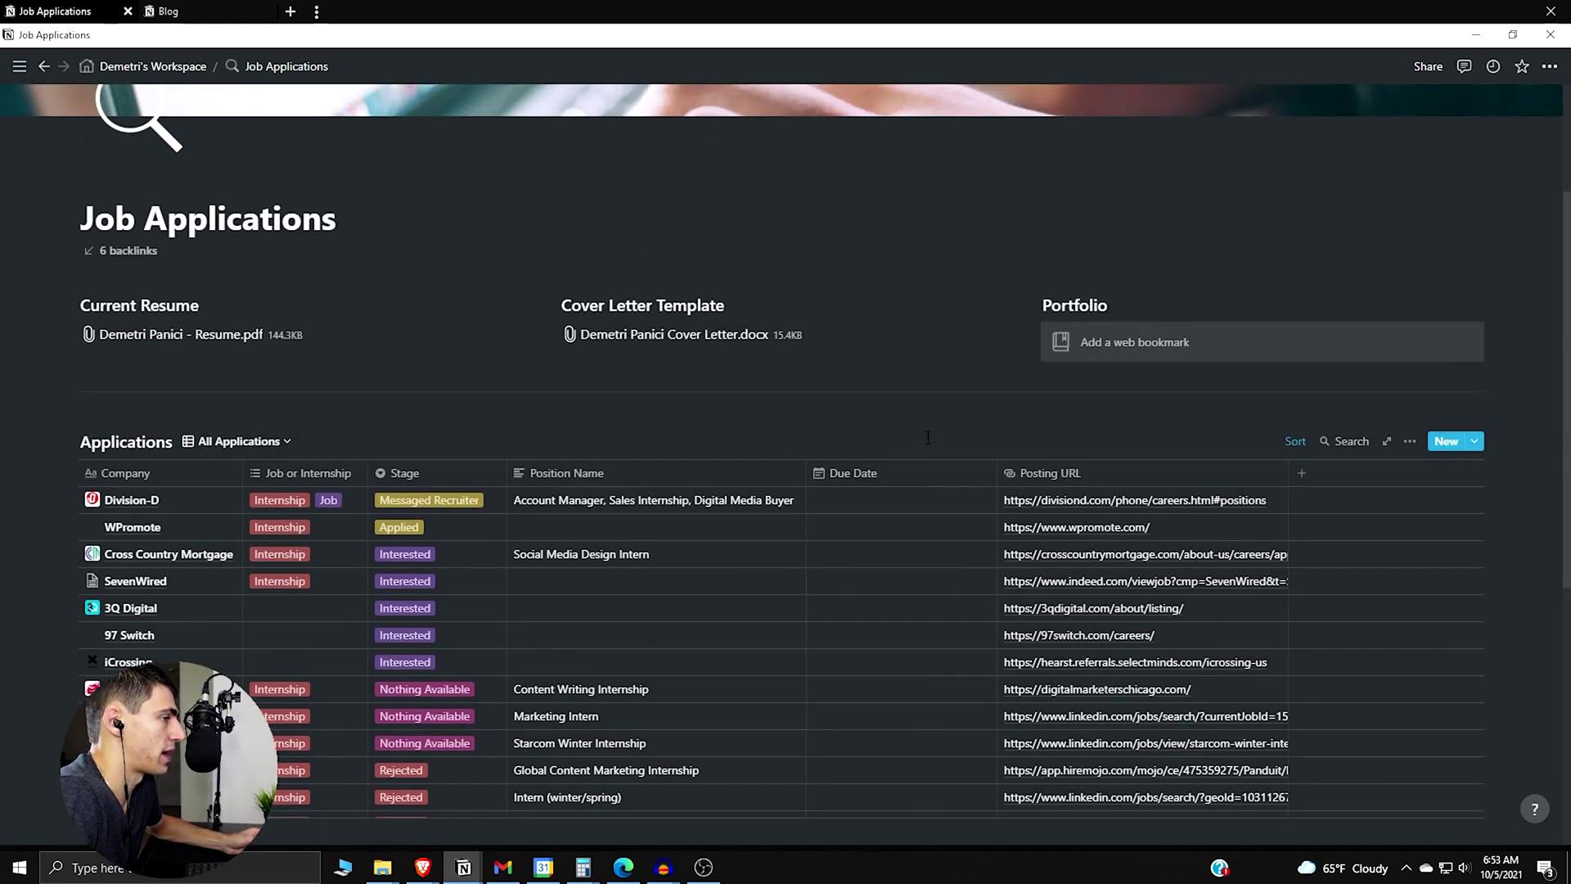
scroll(925, 434, down, 2)
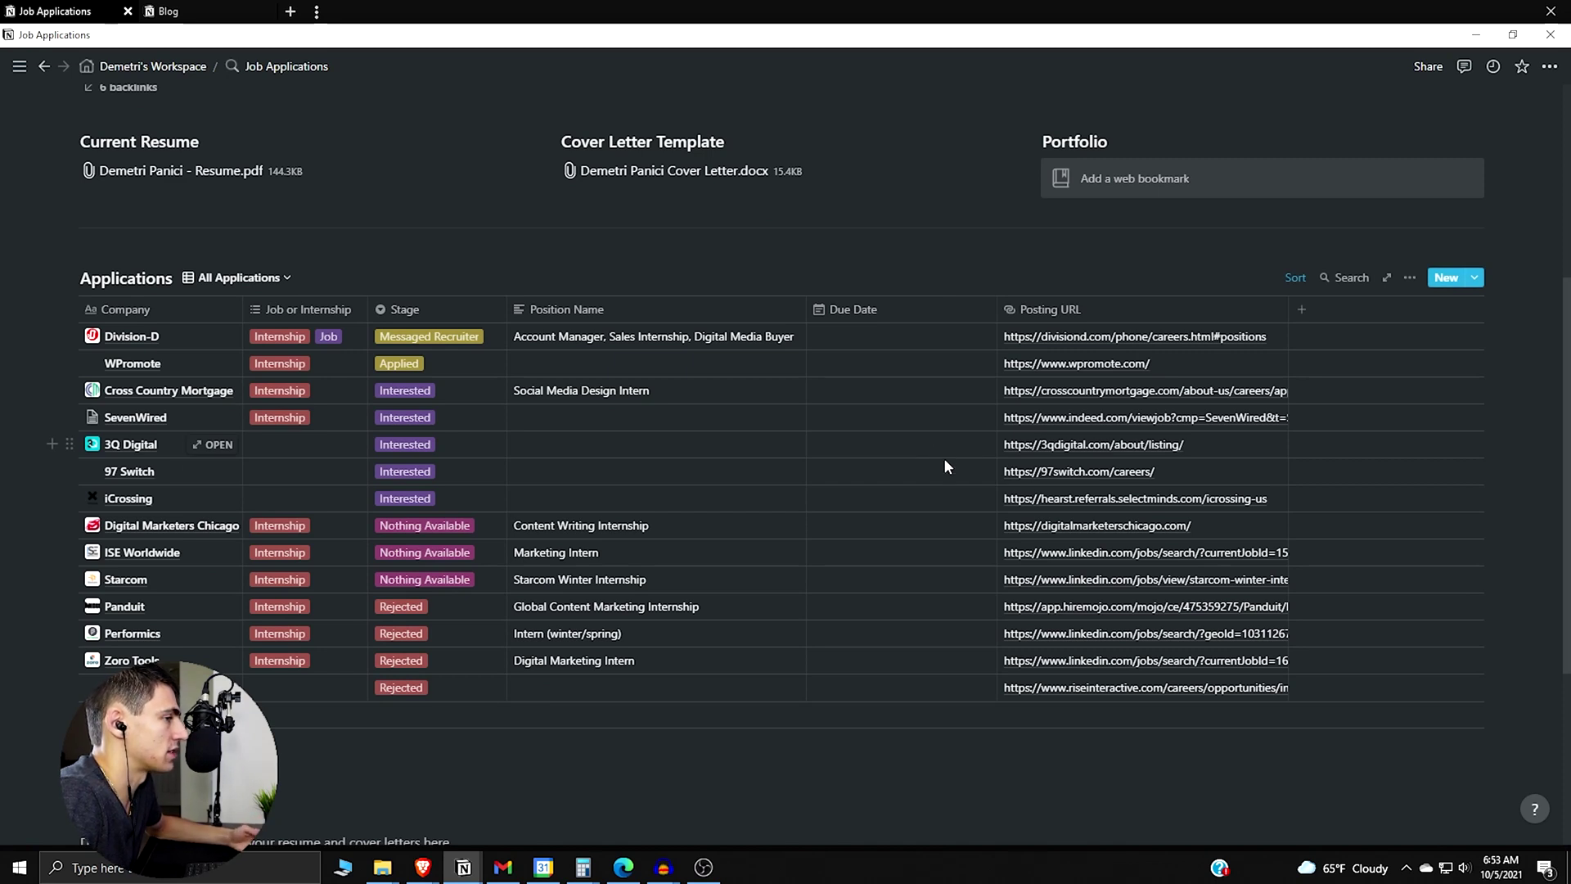
scroll(930, 453, up, 2)
scroll(928, 450, down, 2)
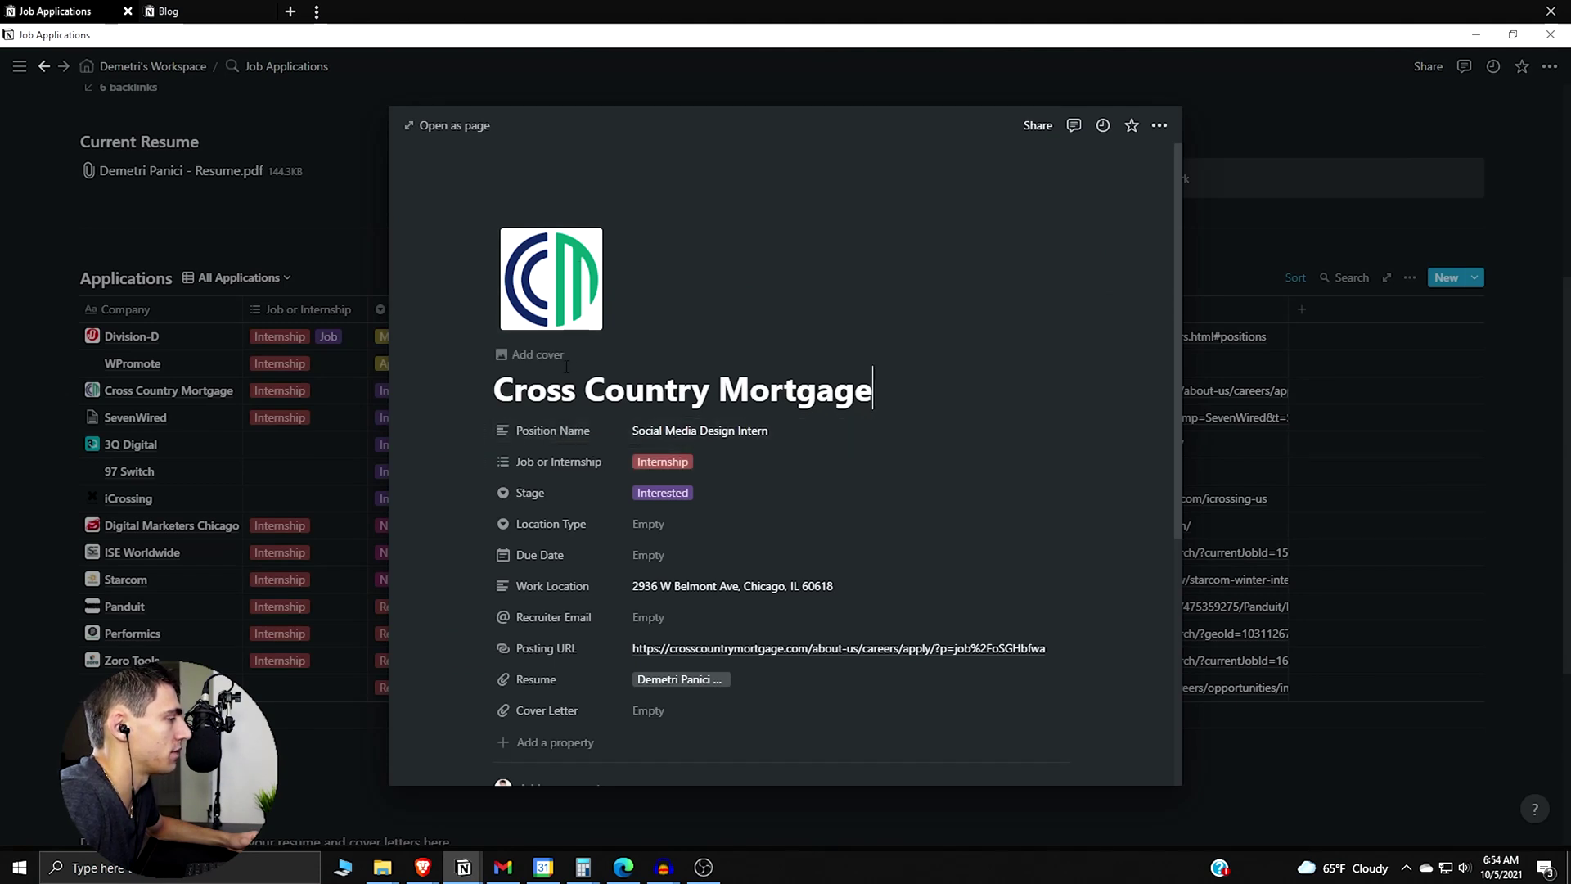
Inspect the entry title and its Job or Internship property, keeping it as Internship
triple_click(540, 382)
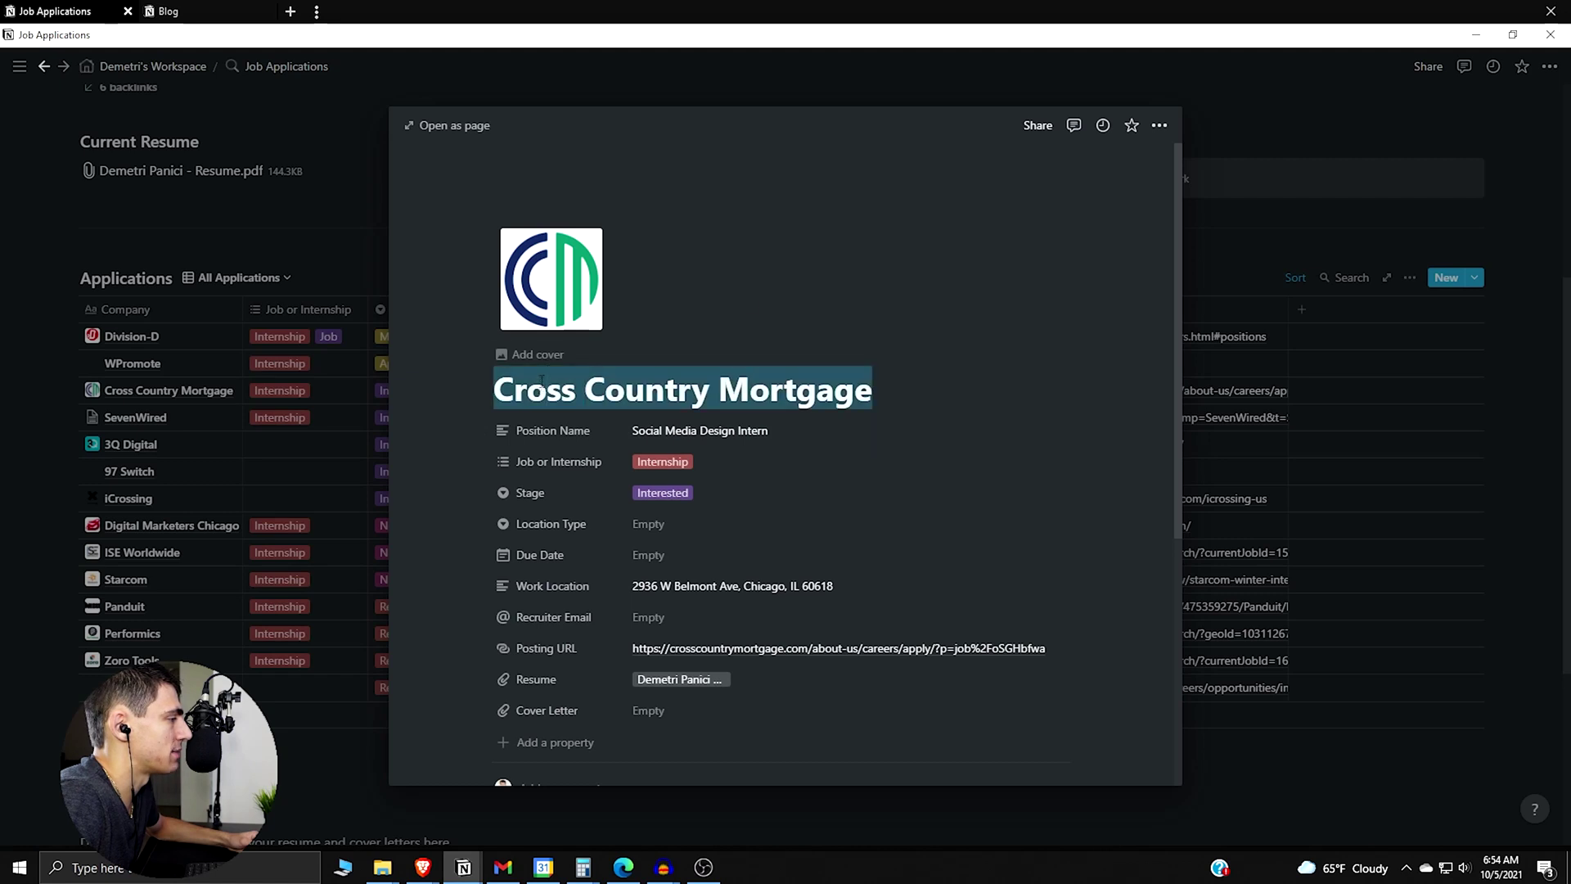
click(679, 440)
click(550, 459)
click(582, 456)
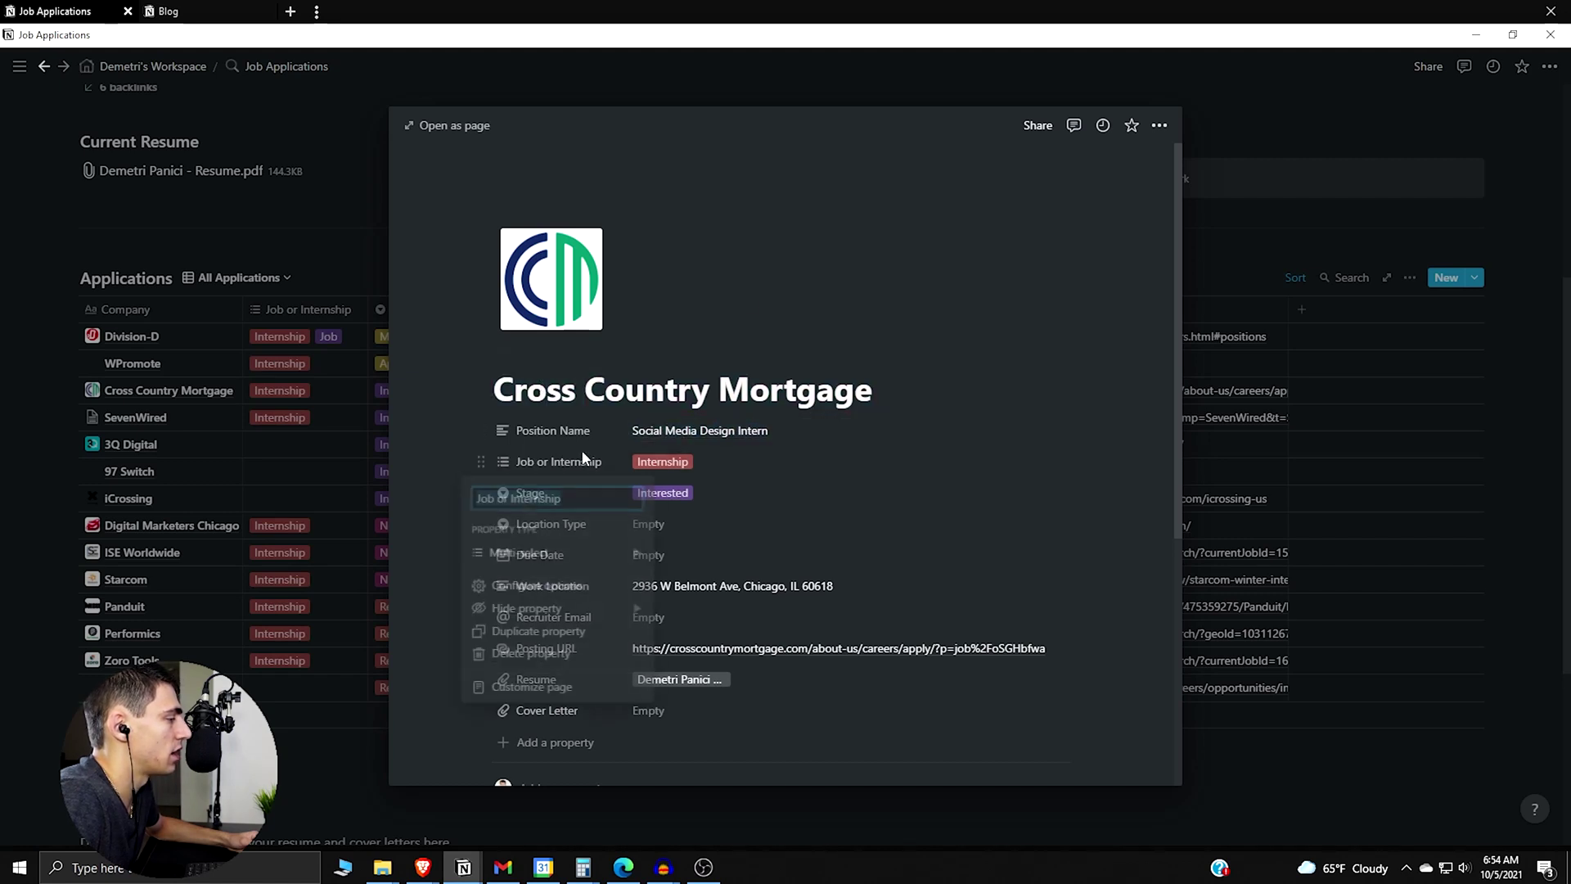
click(597, 463)
click(650, 463)
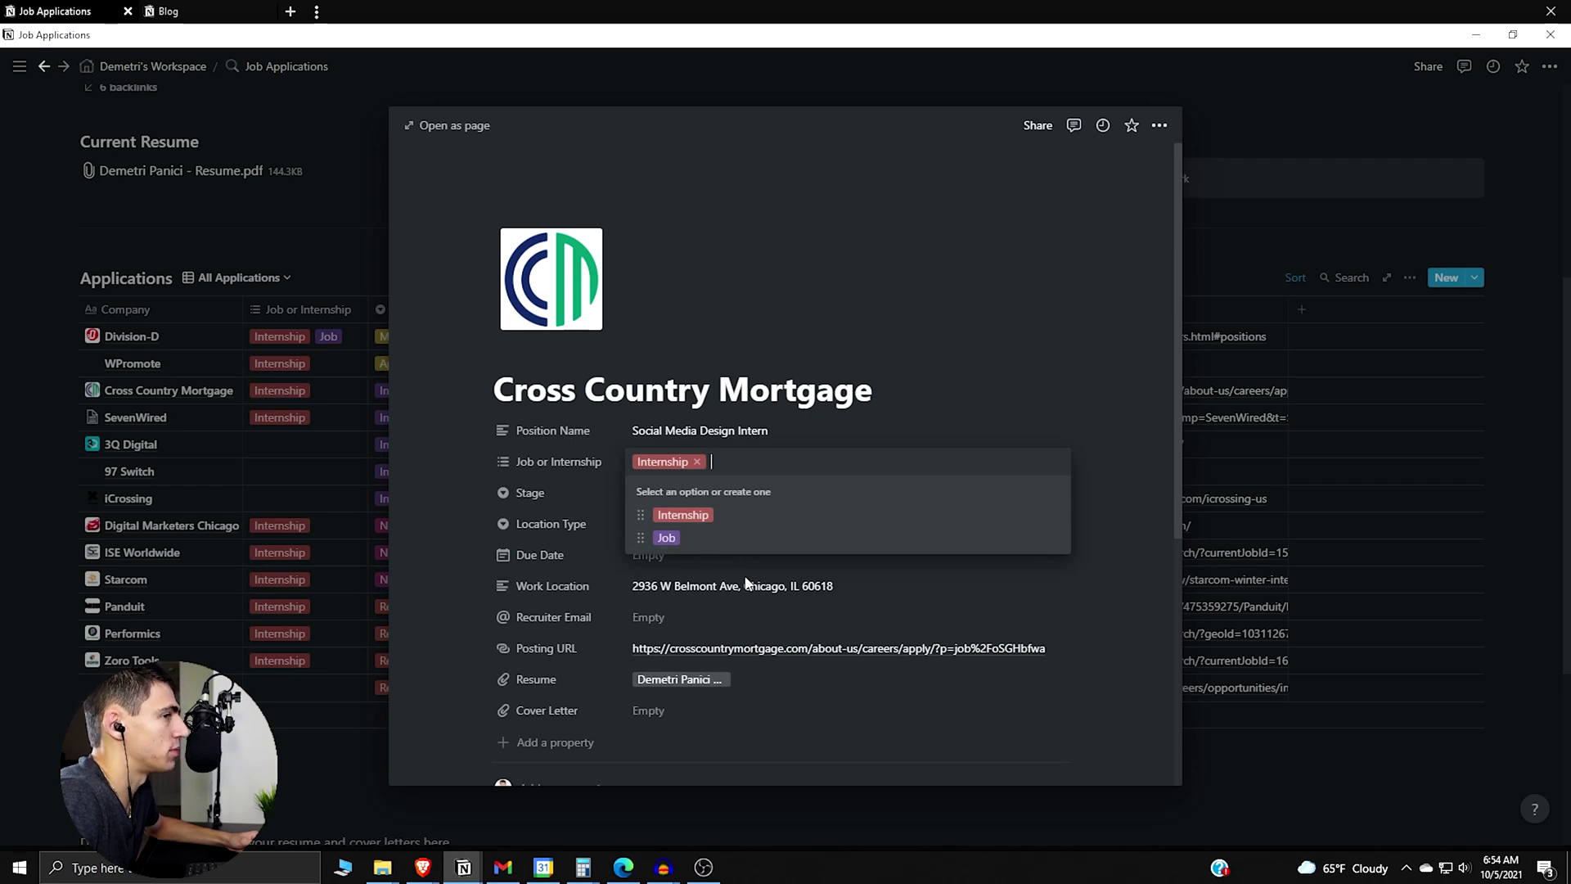
click(588, 539)
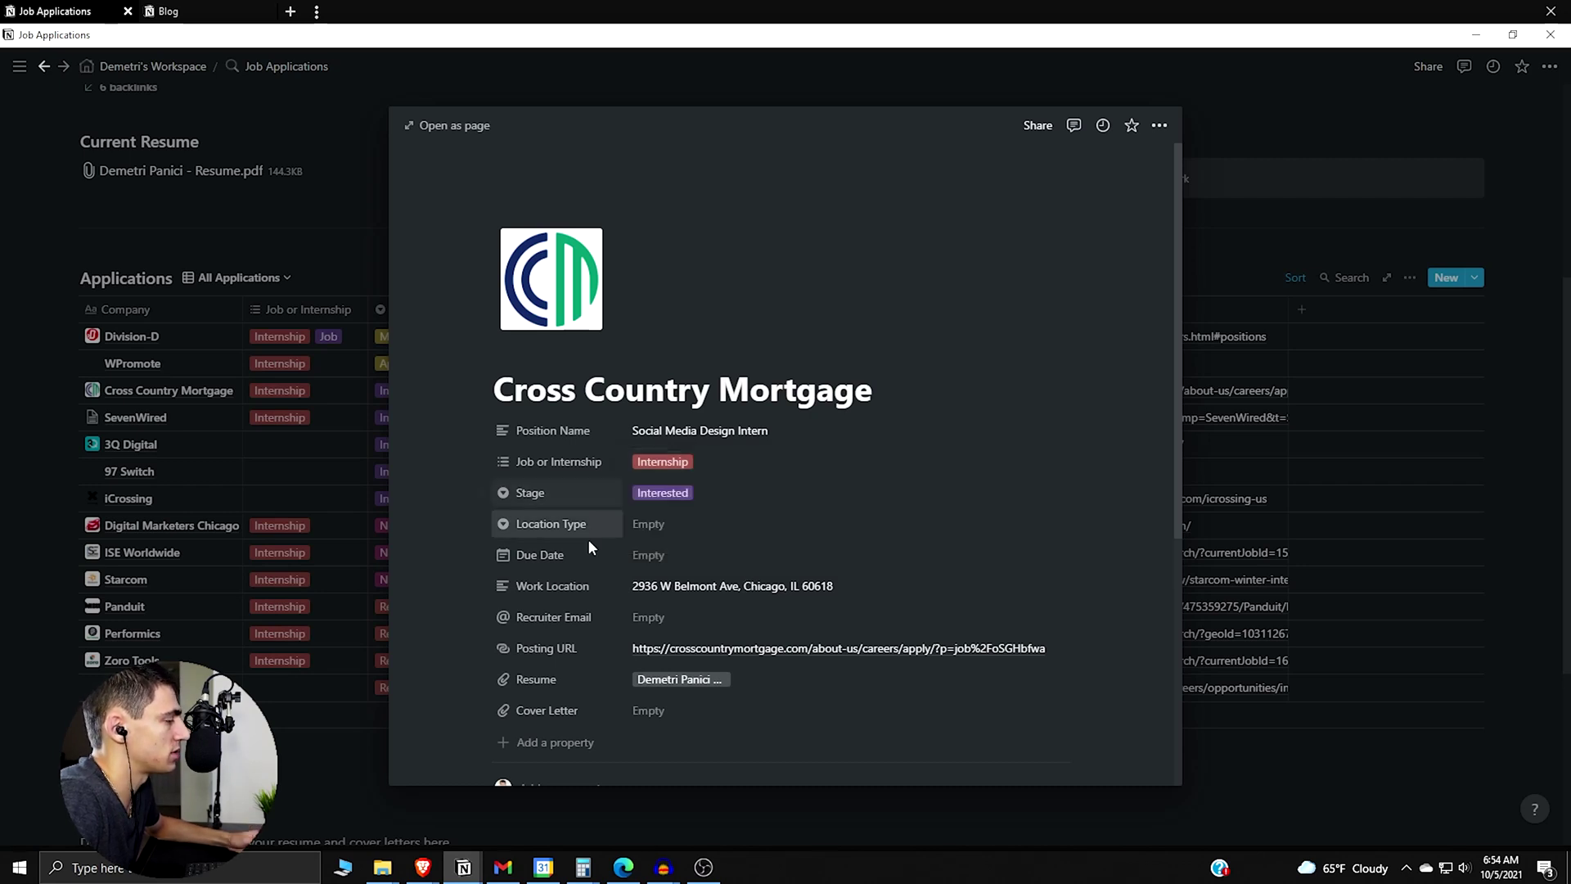
Check the Stage and Location Type options, leaving both values unchanged
click(658, 493)
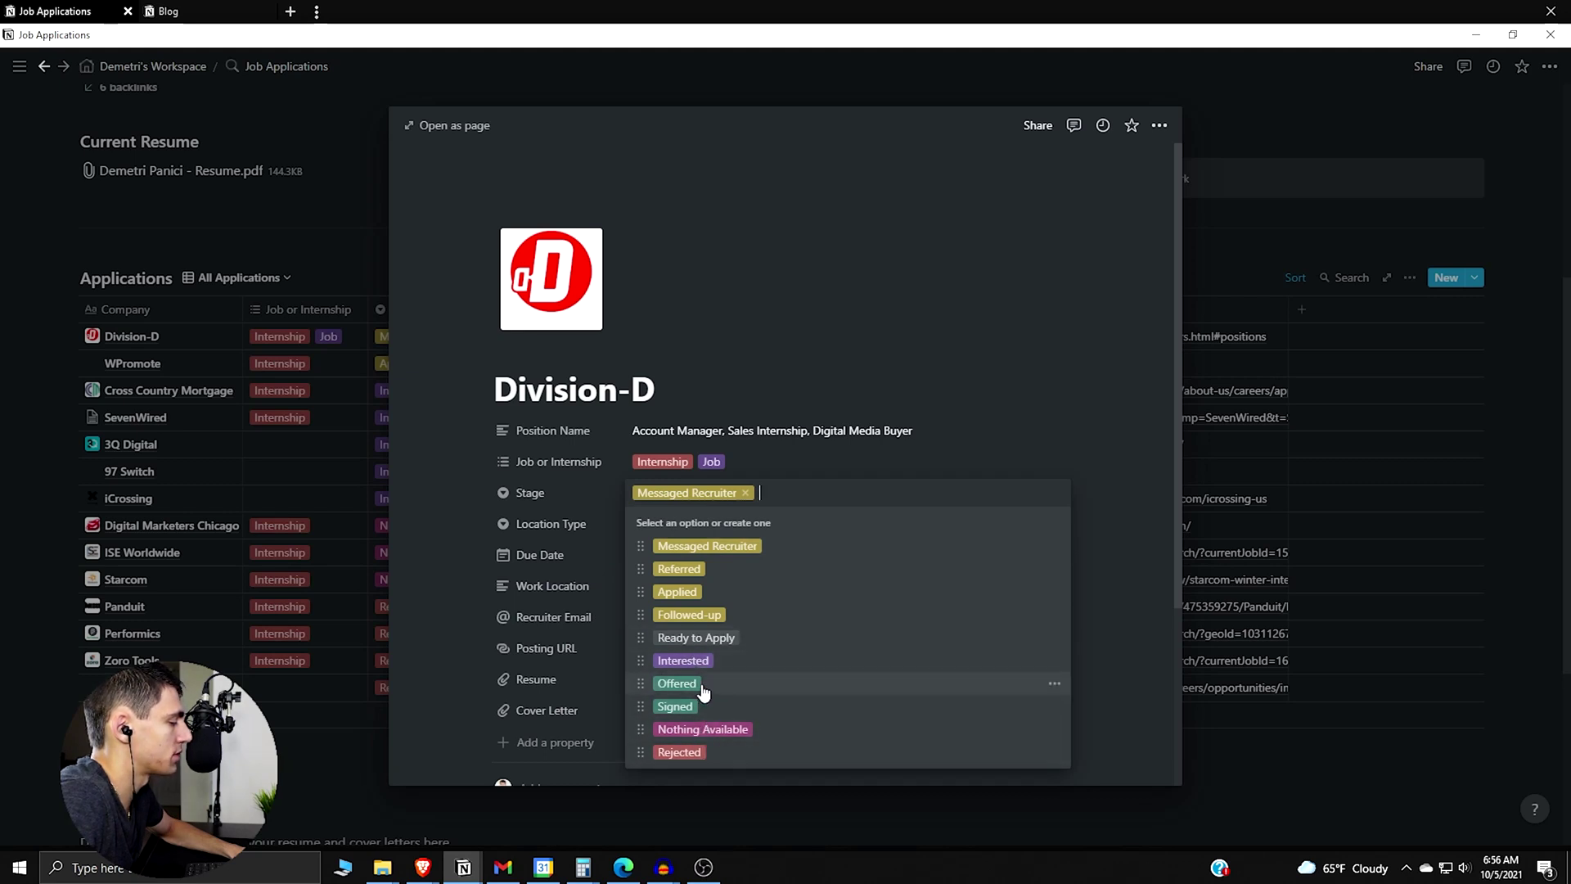
click(566, 490)
click(693, 527)
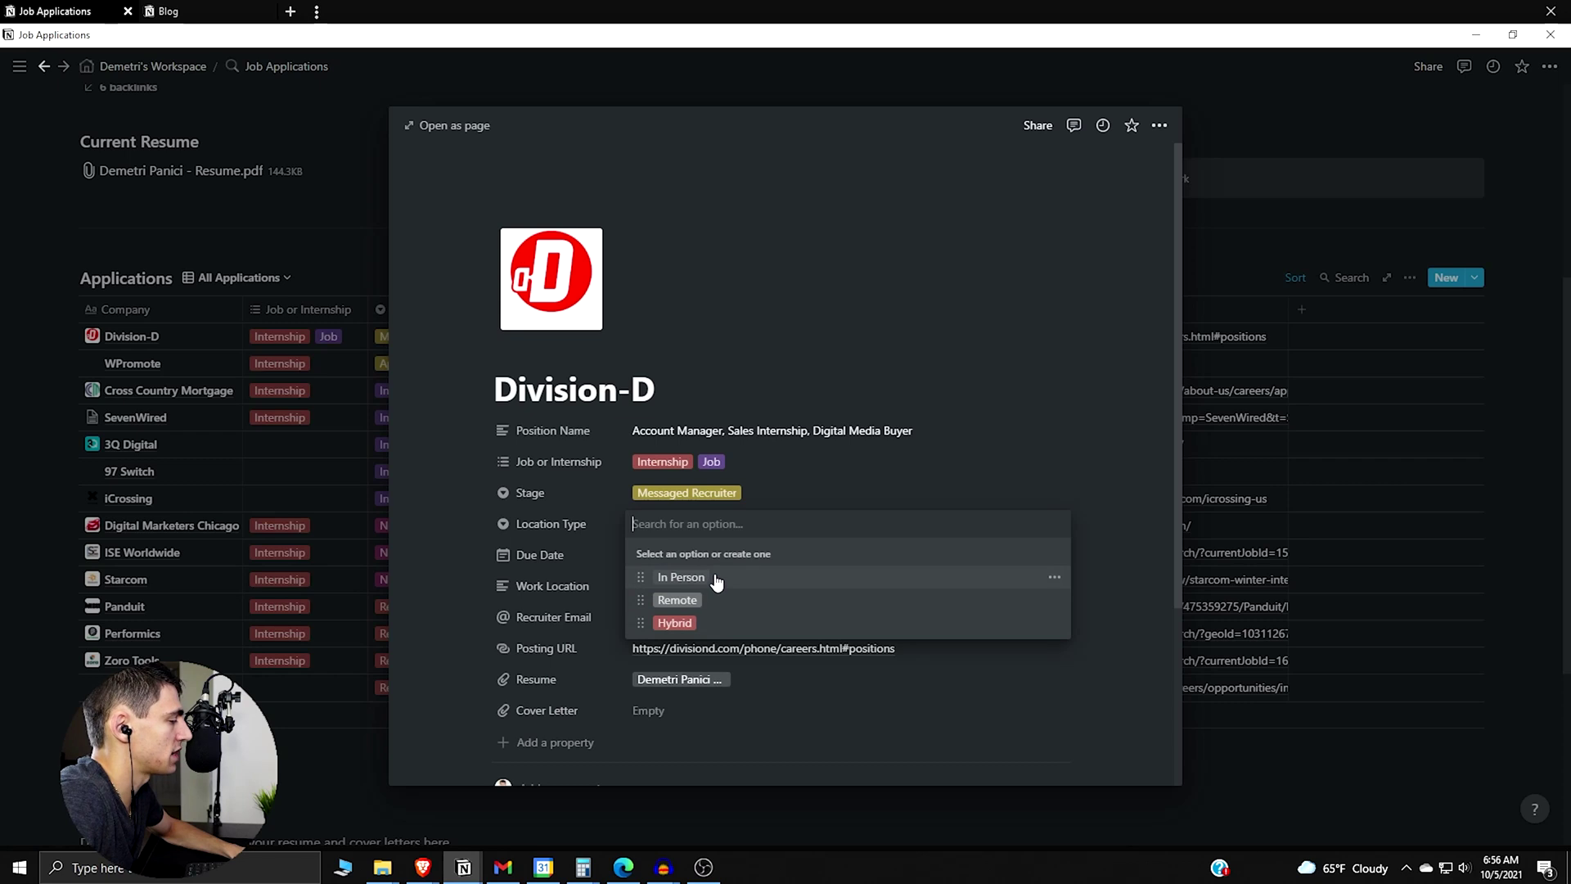
click(609, 528)
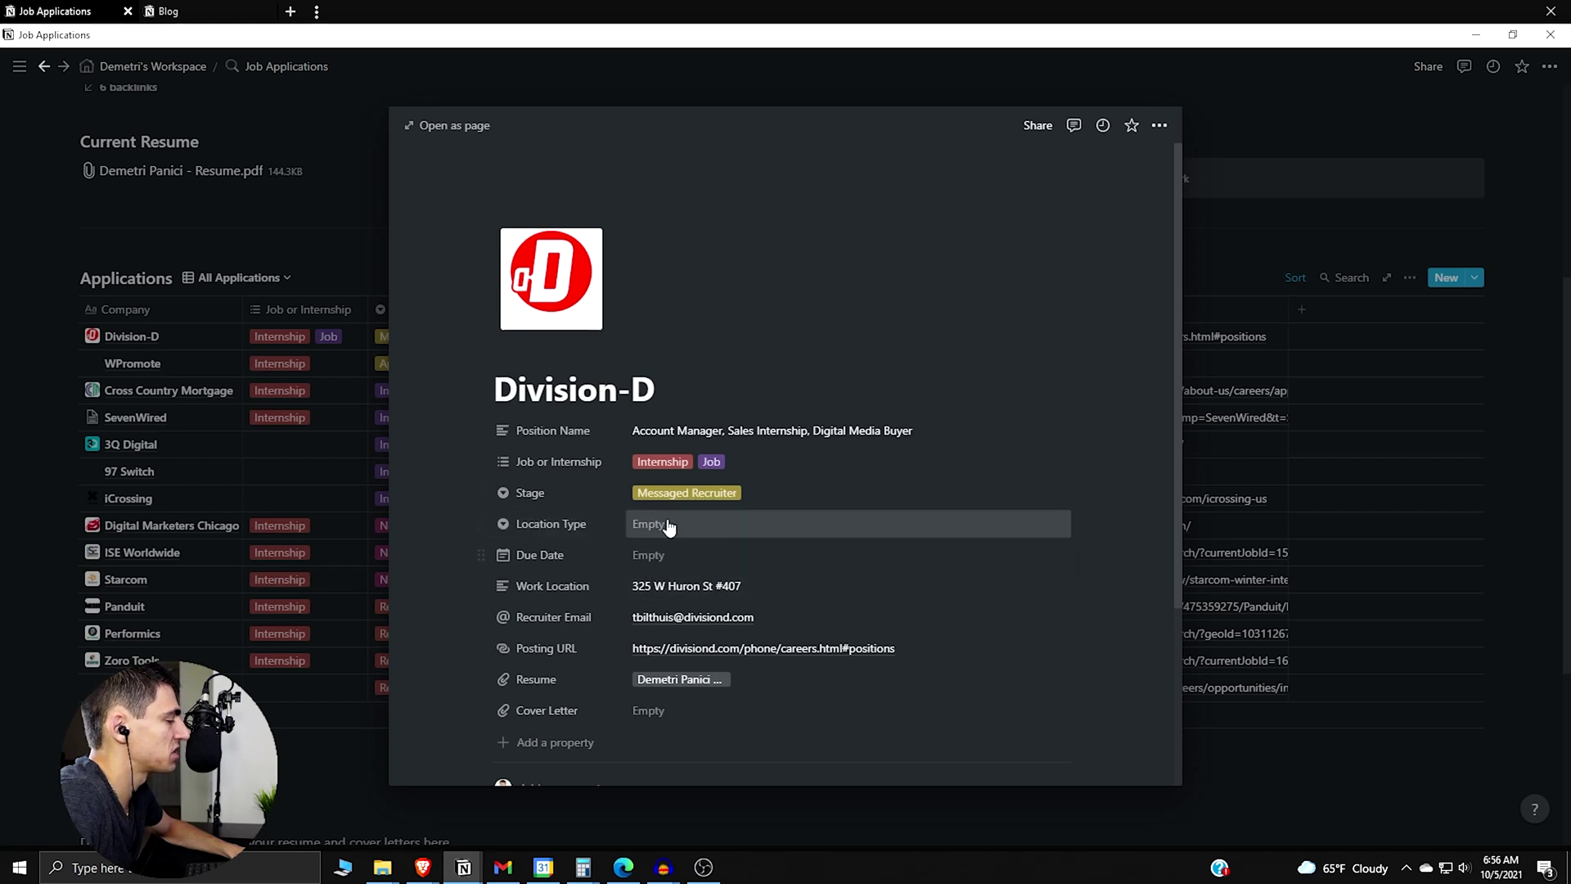
scroll(579, 554, down, 1)
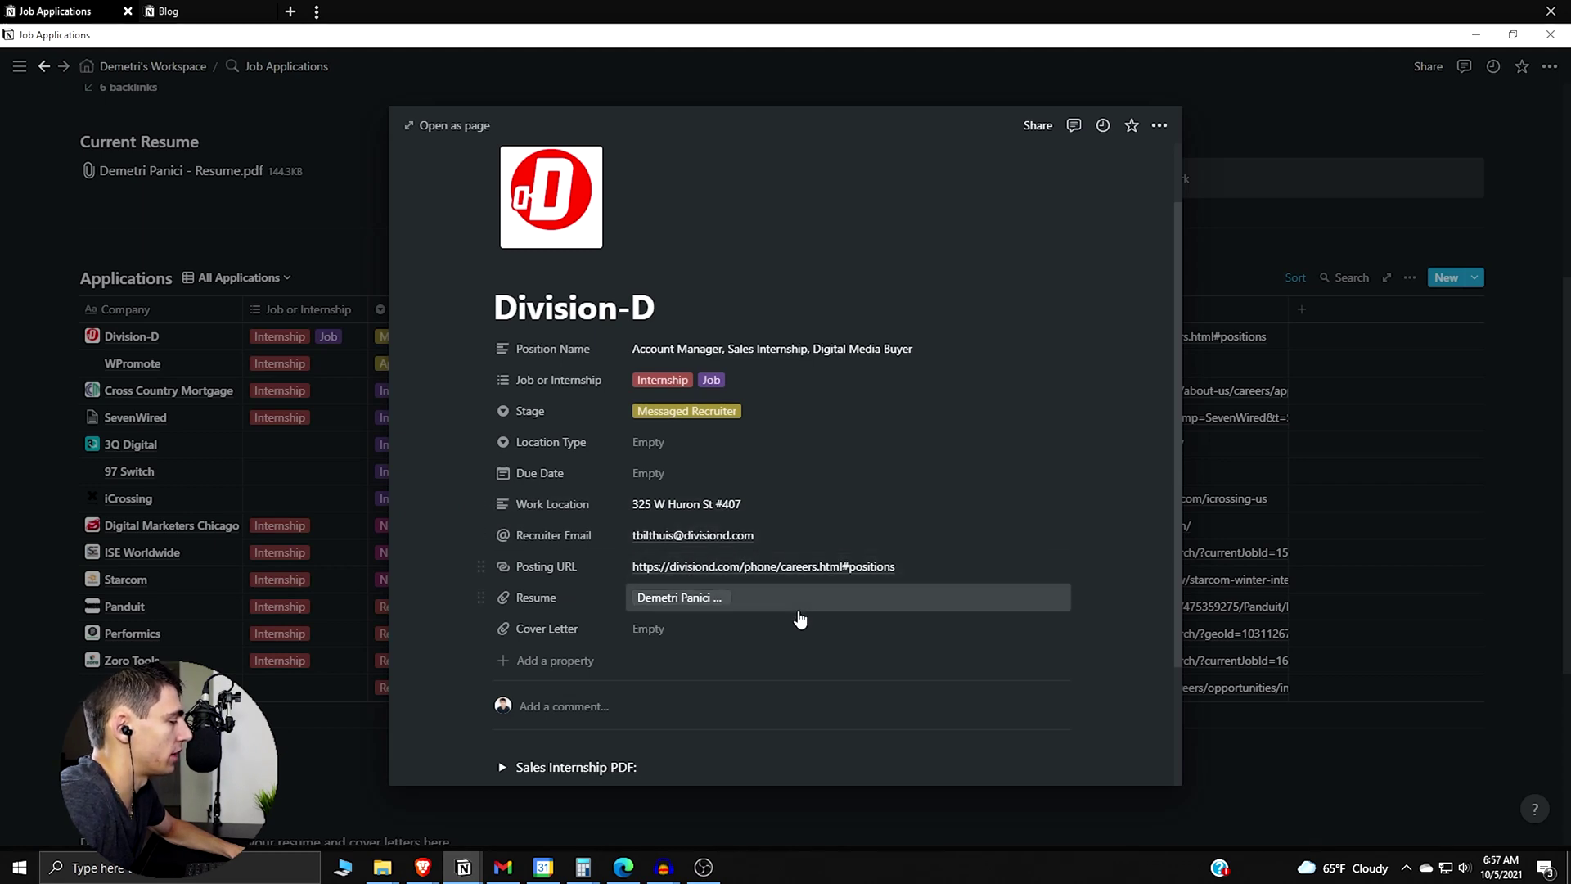
View the attached resume file, scroll the peek, and close the Division-D preview
click(790, 599)
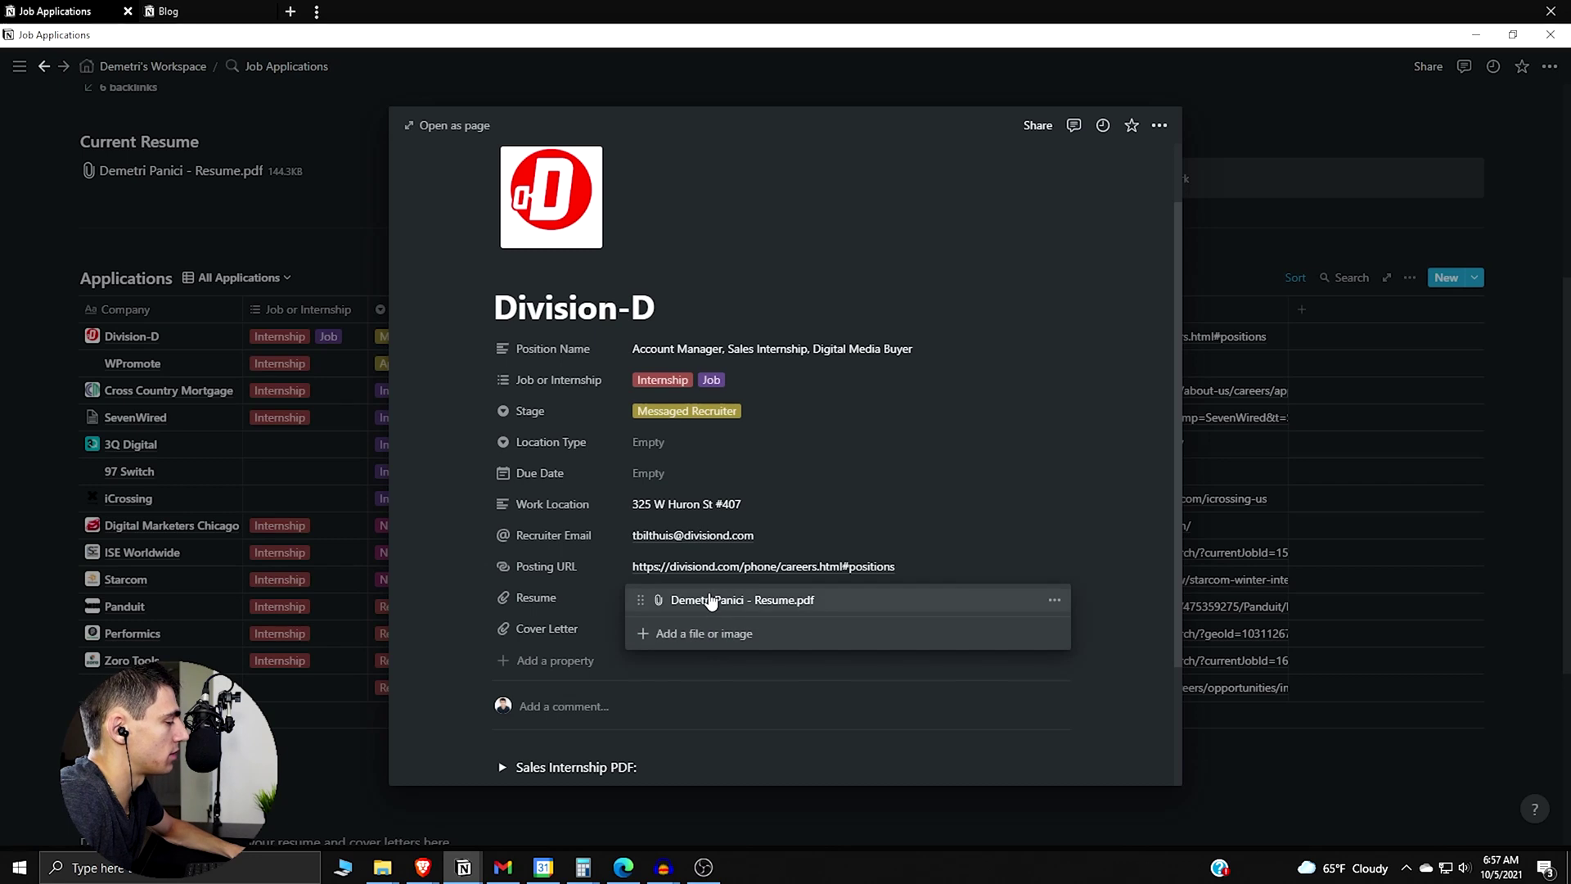
click(503, 603)
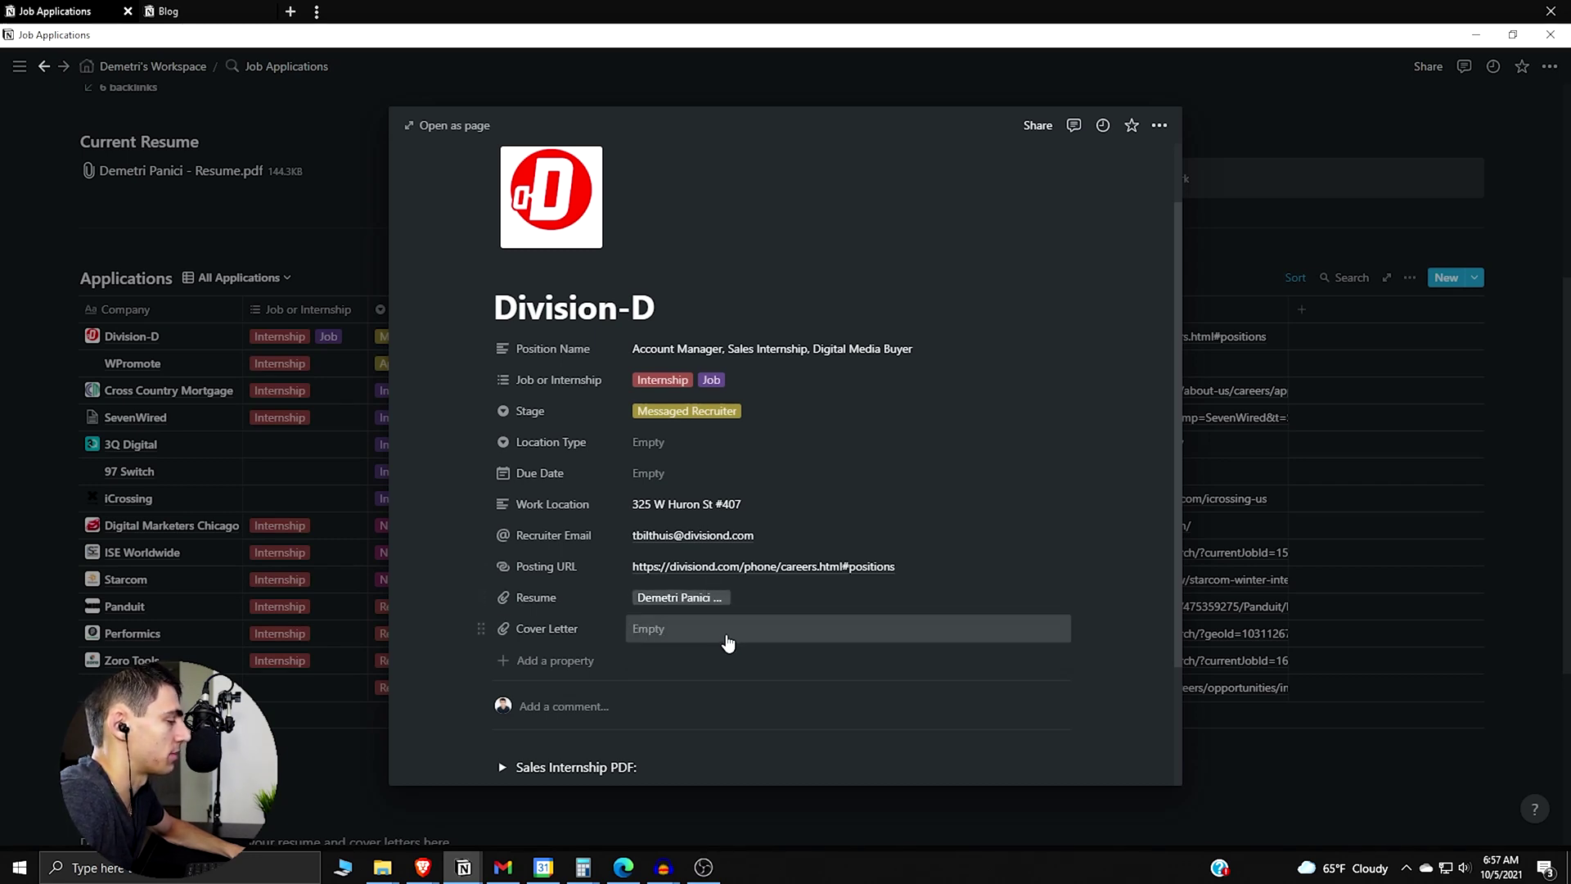
scroll(622, 544, down, 3)
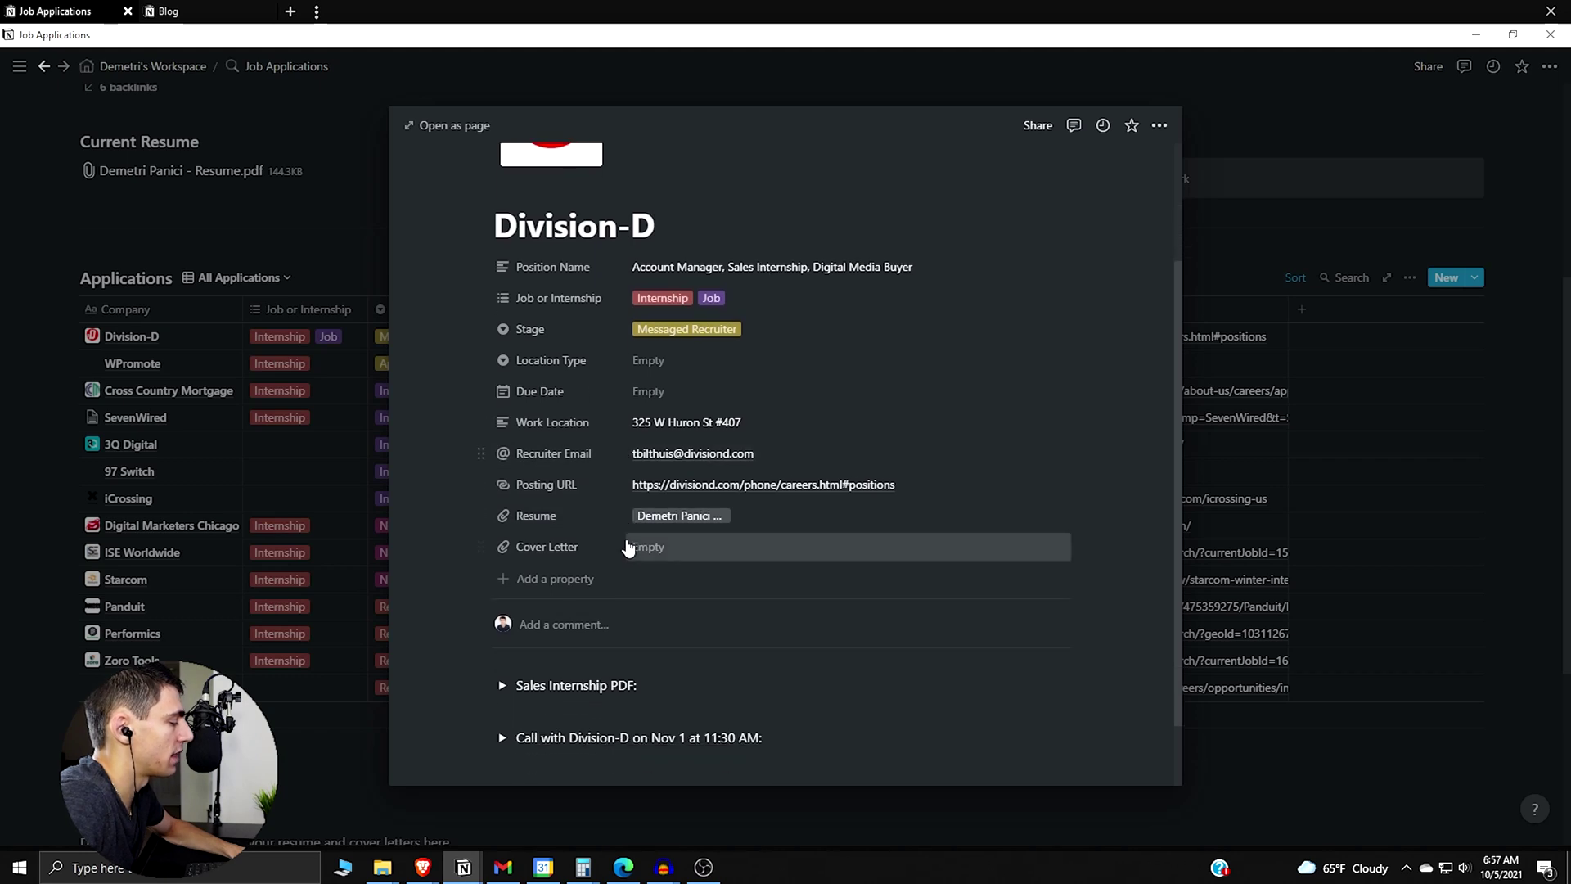
scroll(574, 581, down, 1)
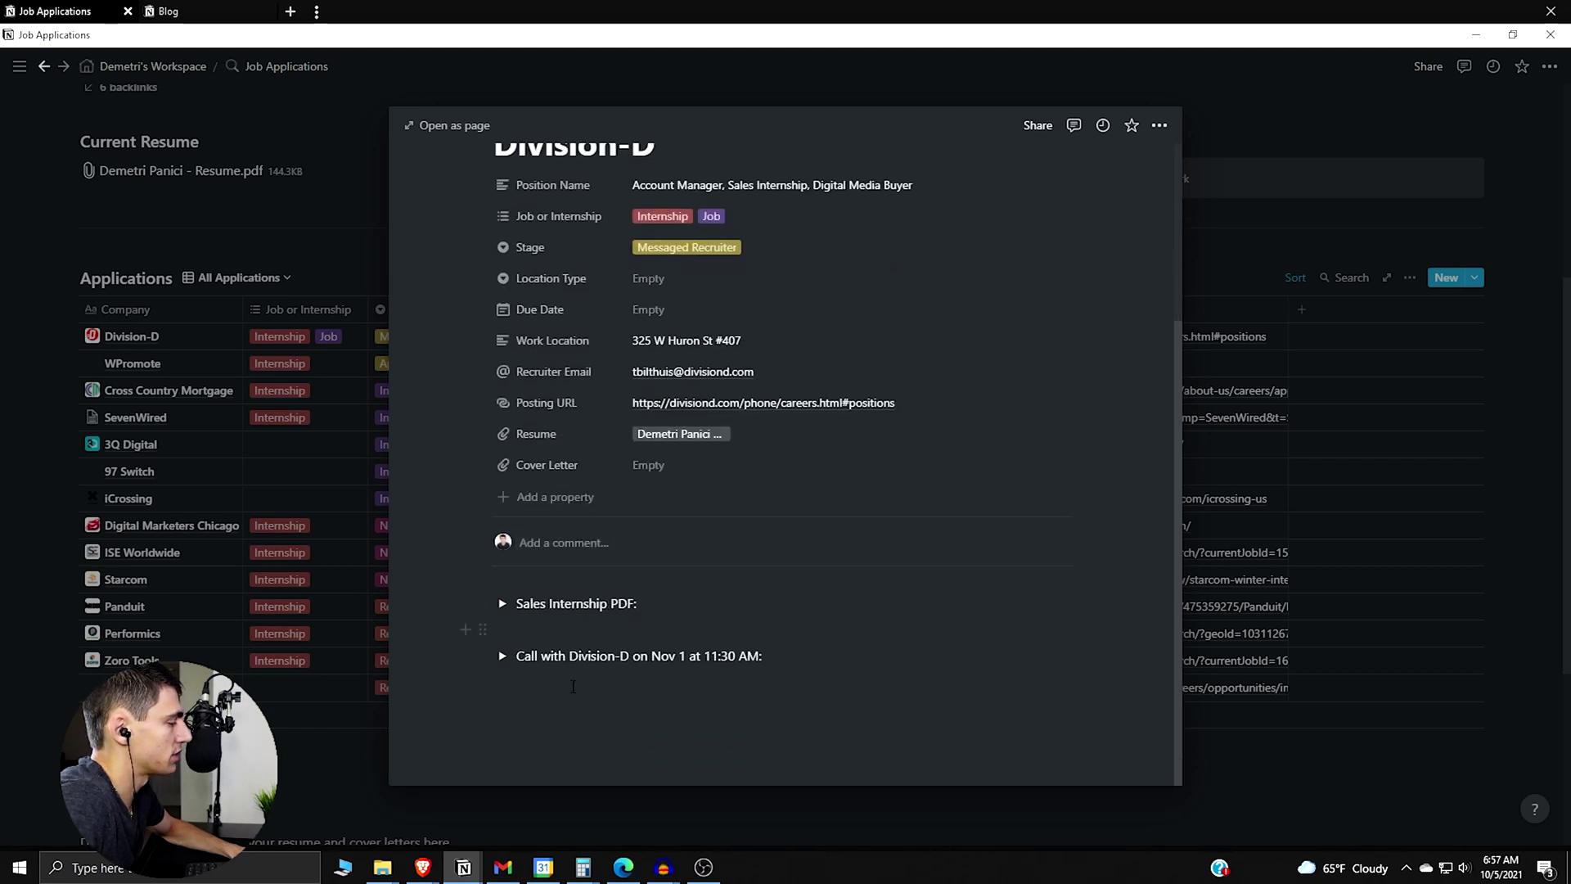
click(208, 477)
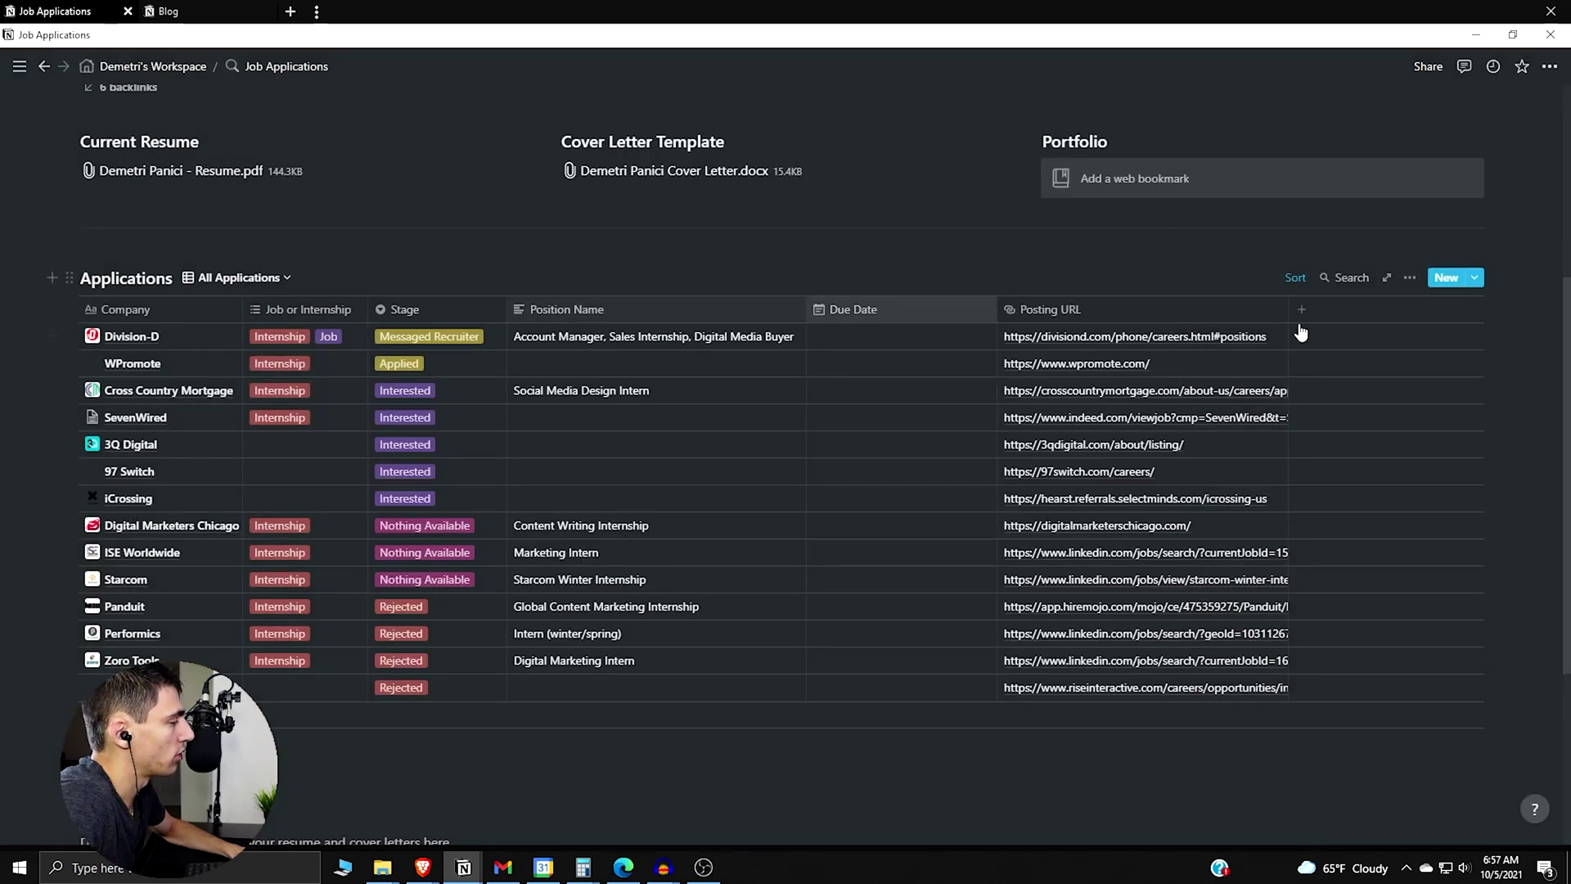
Open the New Role template from the New button's dropdown for editing
click(1475, 277)
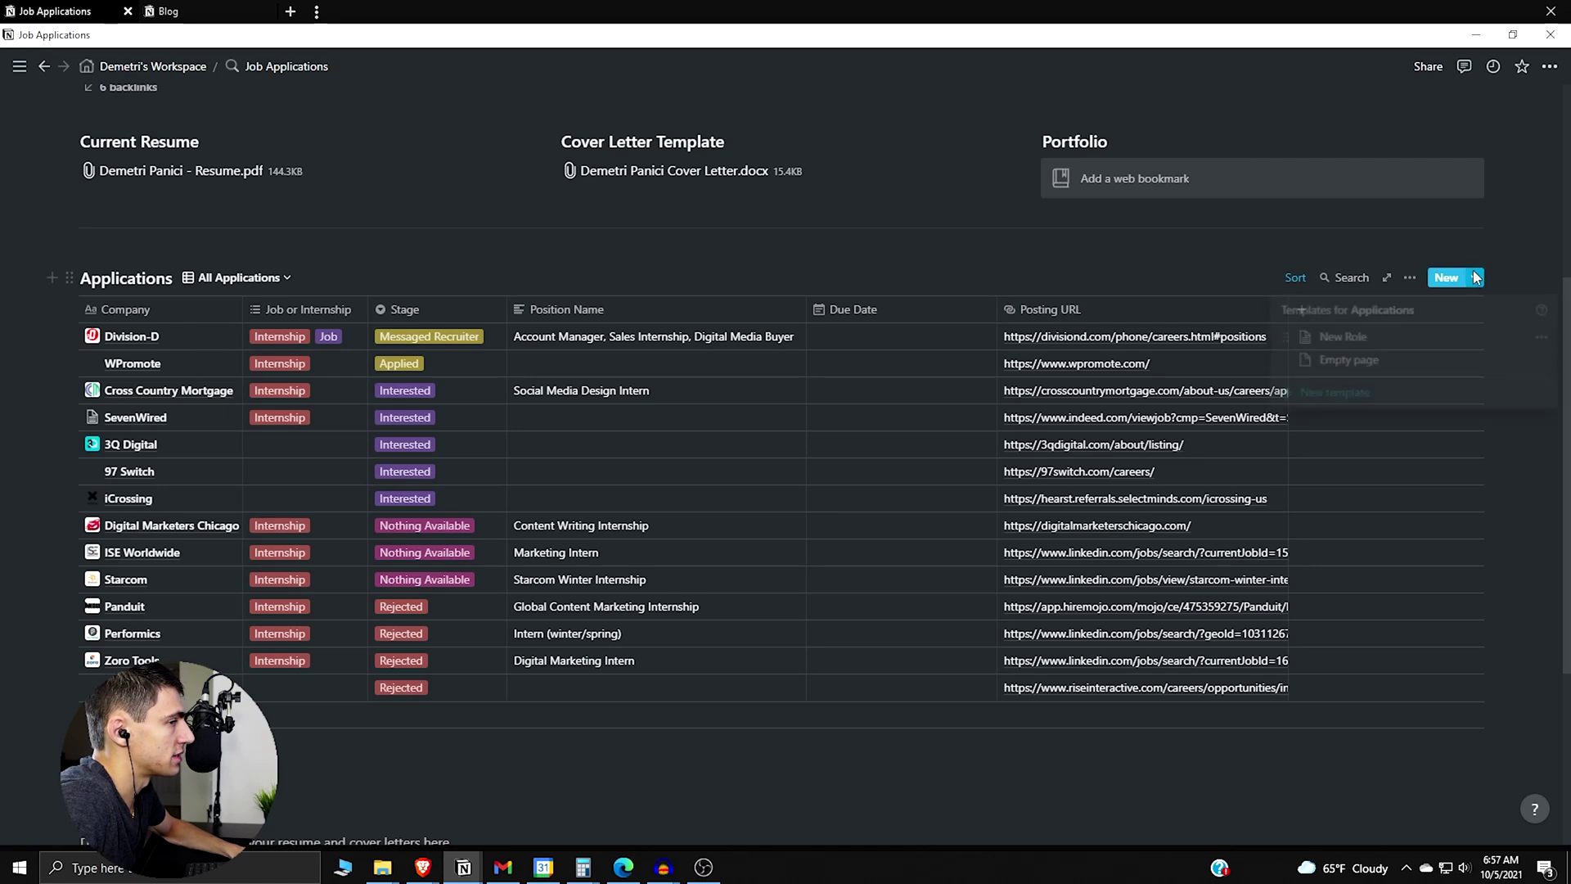
click(1544, 338)
click(1403, 316)
scroll(745, 392, down, 6)
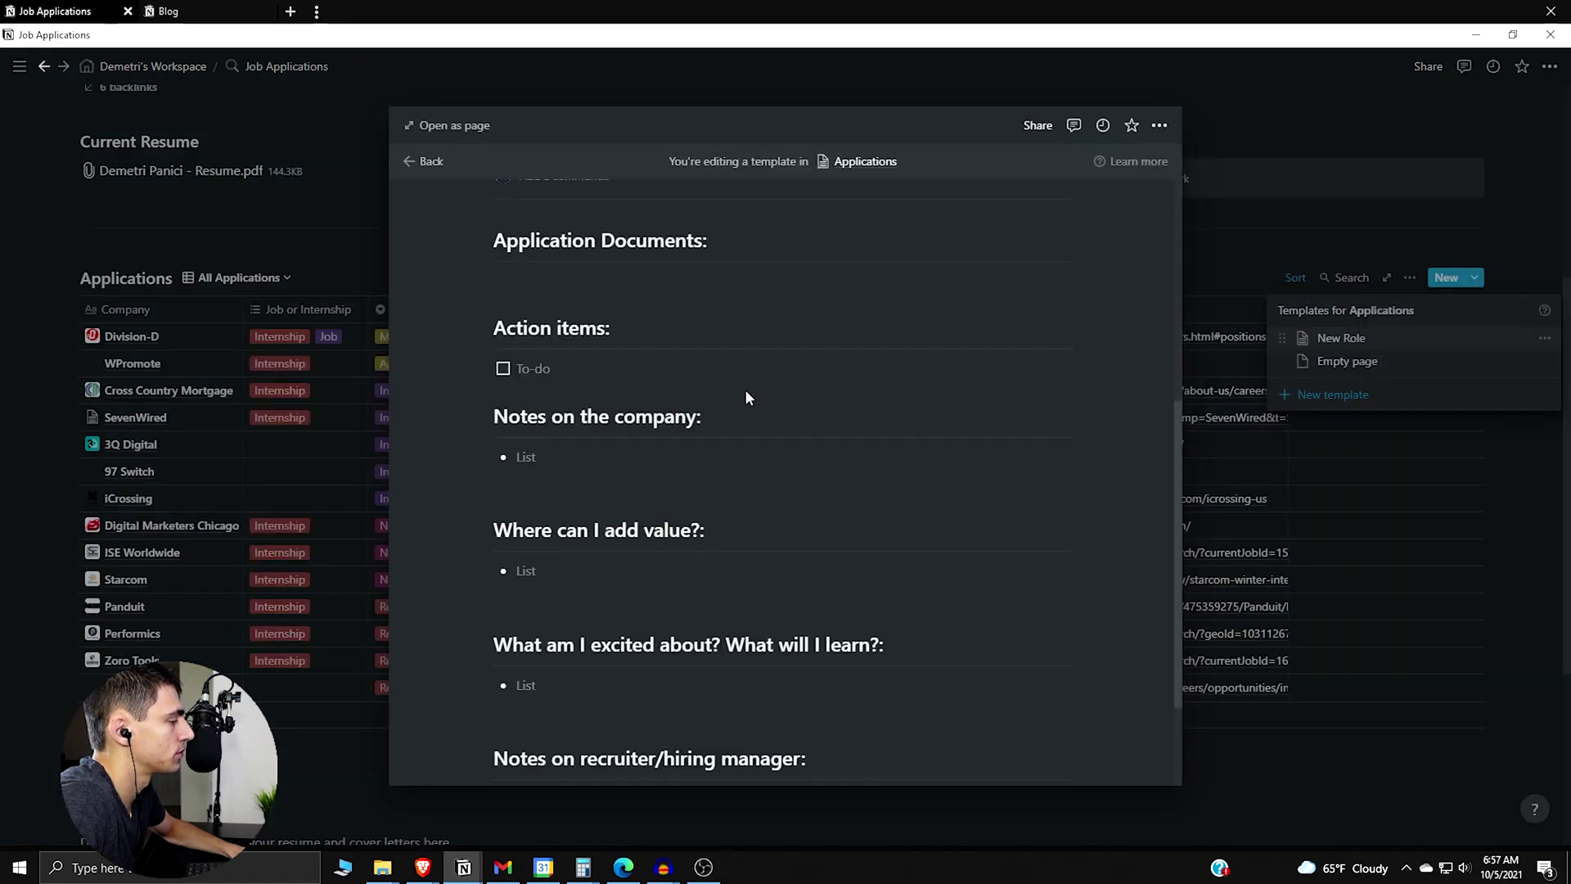
scroll(606, 417, up, 1)
scroll(606, 415, up, 3)
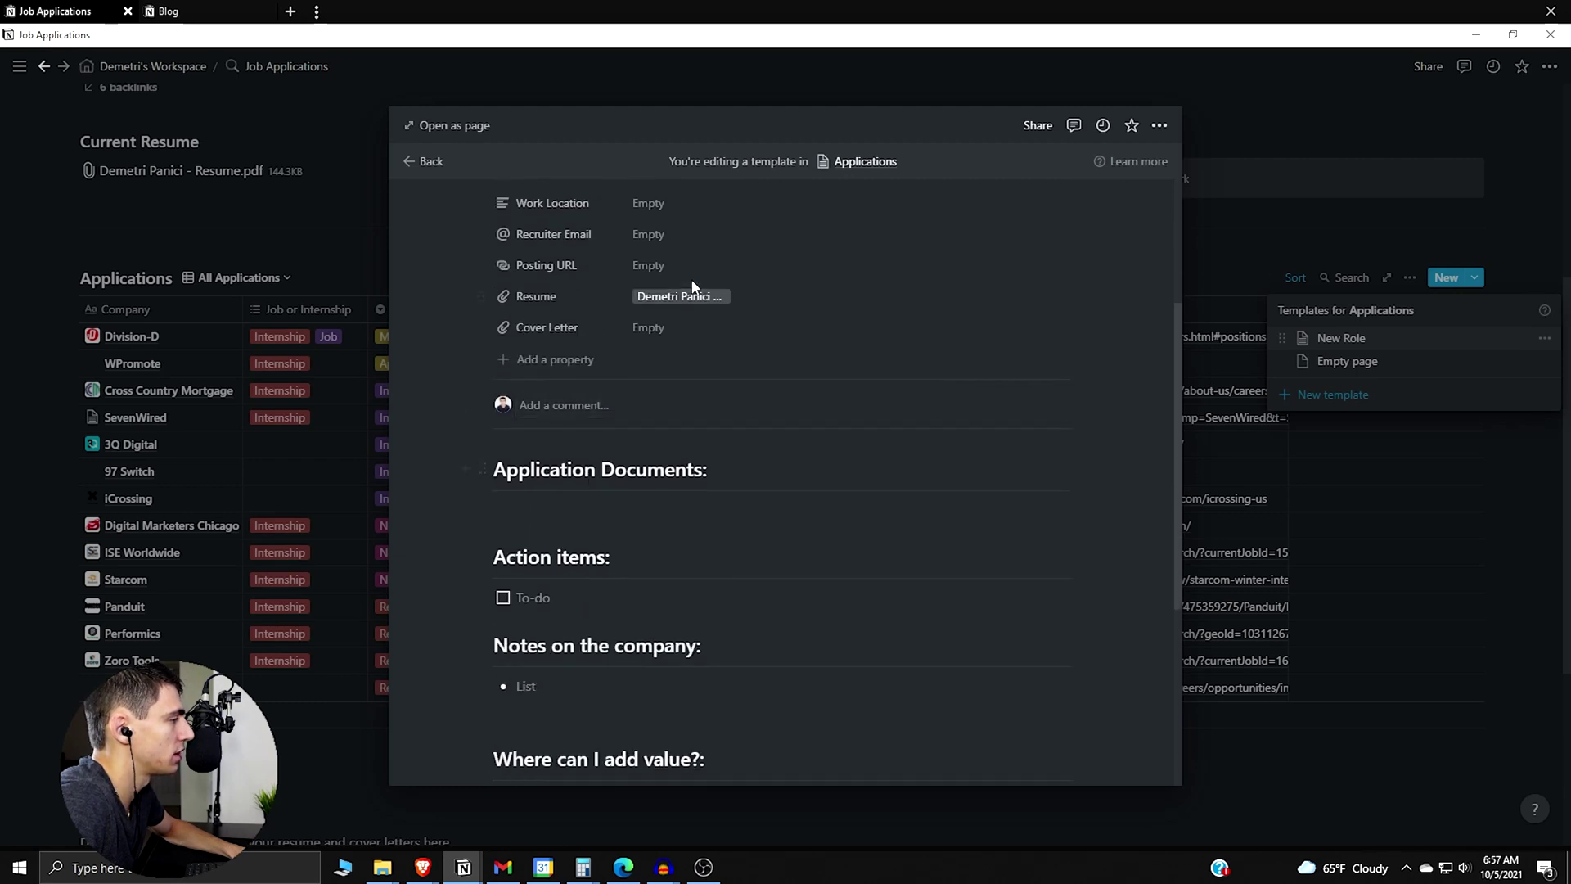
Delete the attached resume PDF from the template's Resume property, leaving it empty
click(700, 296)
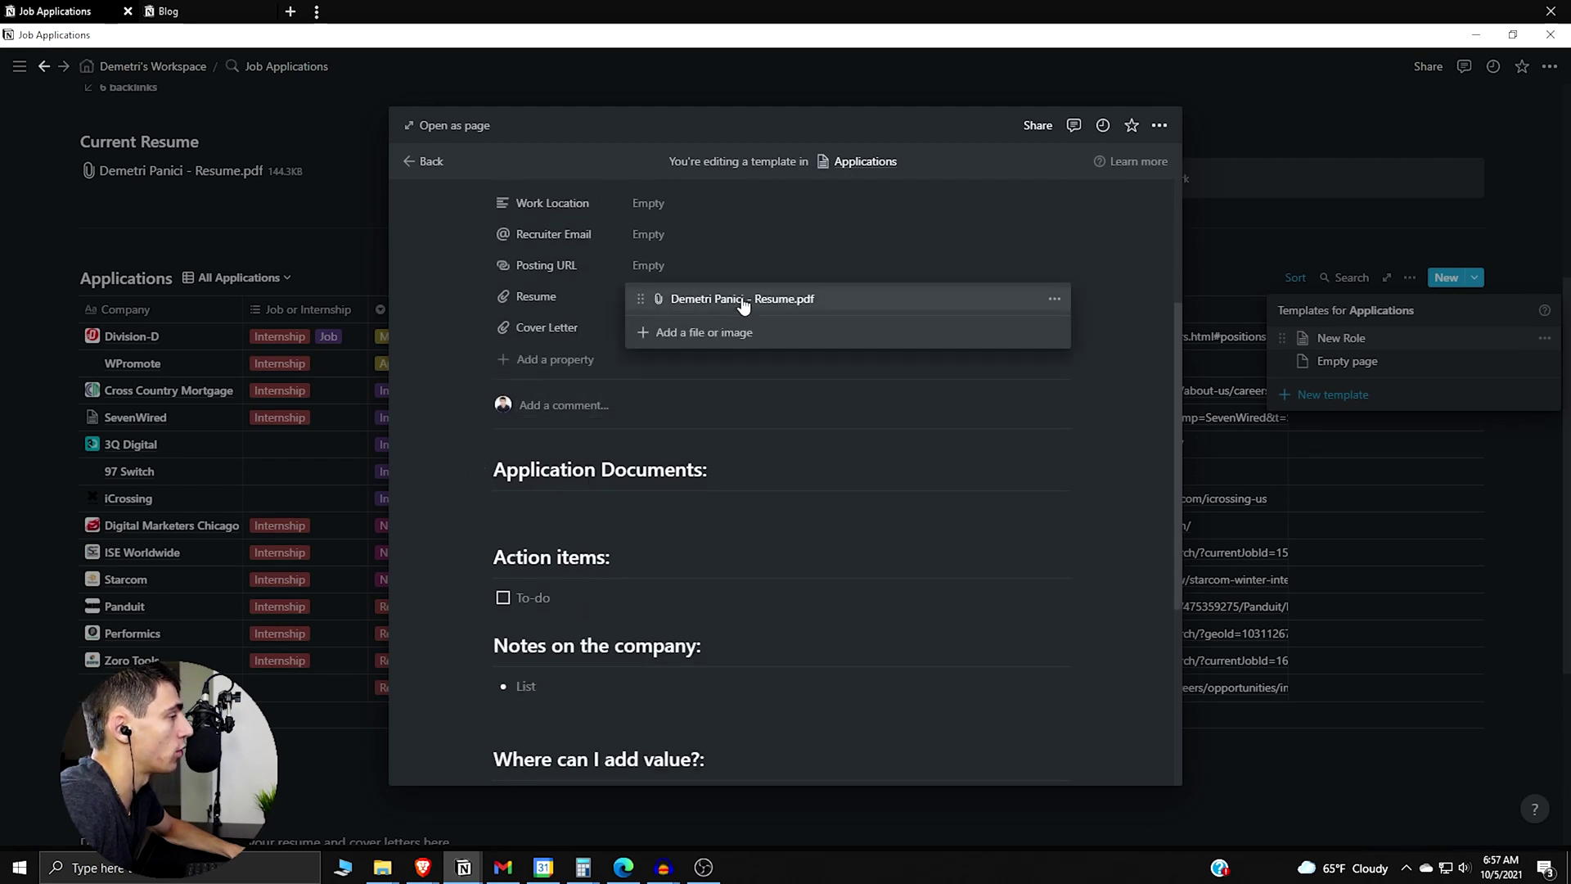
click(1054, 306)
click(1012, 399)
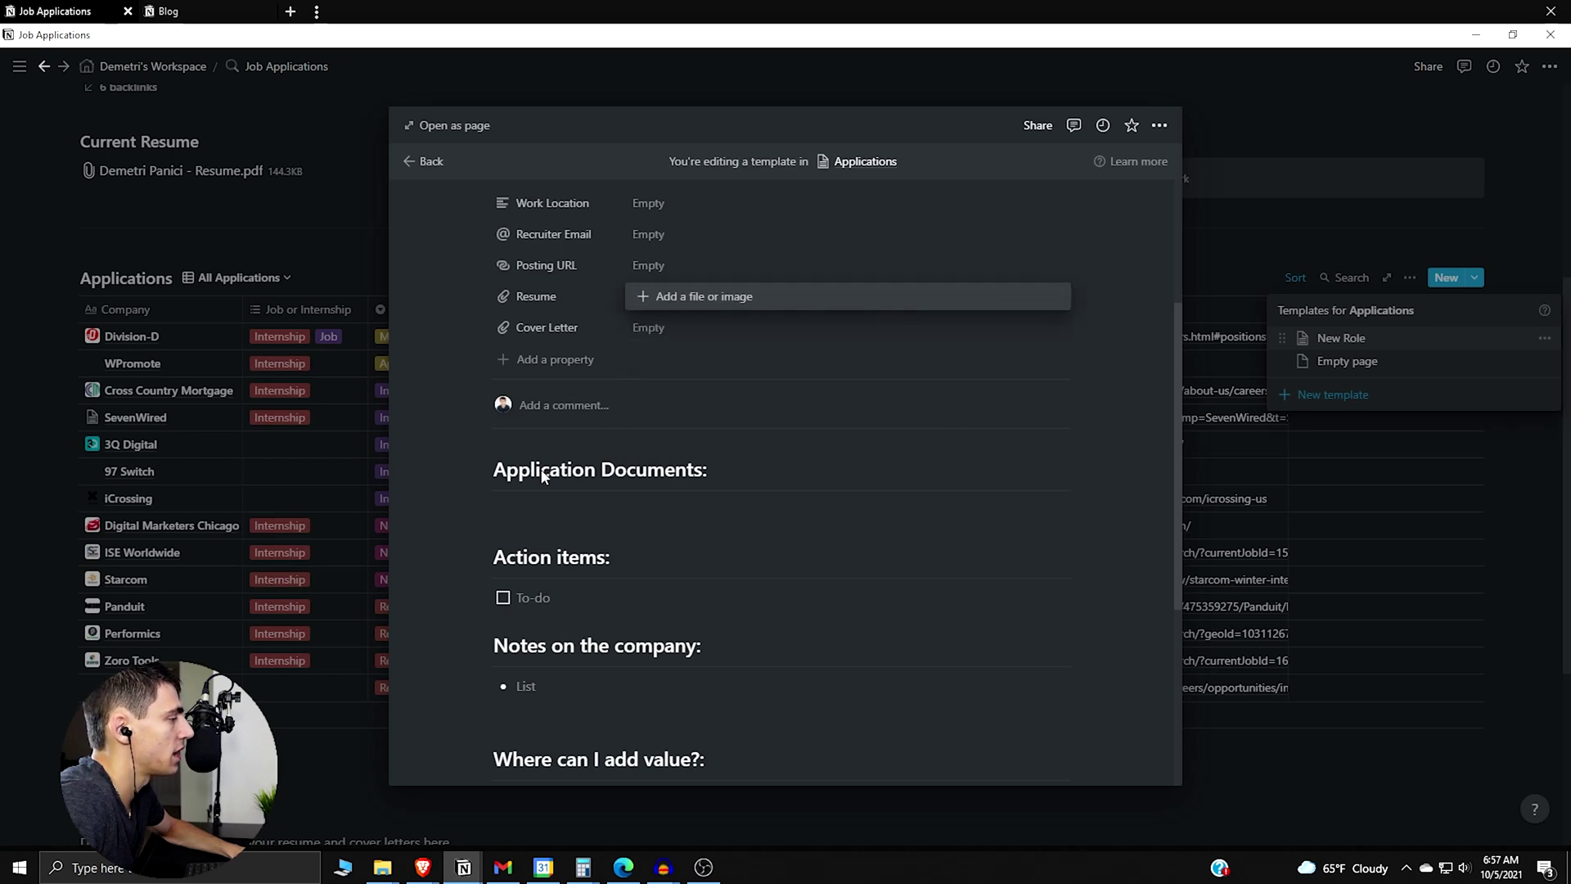
click(579, 473)
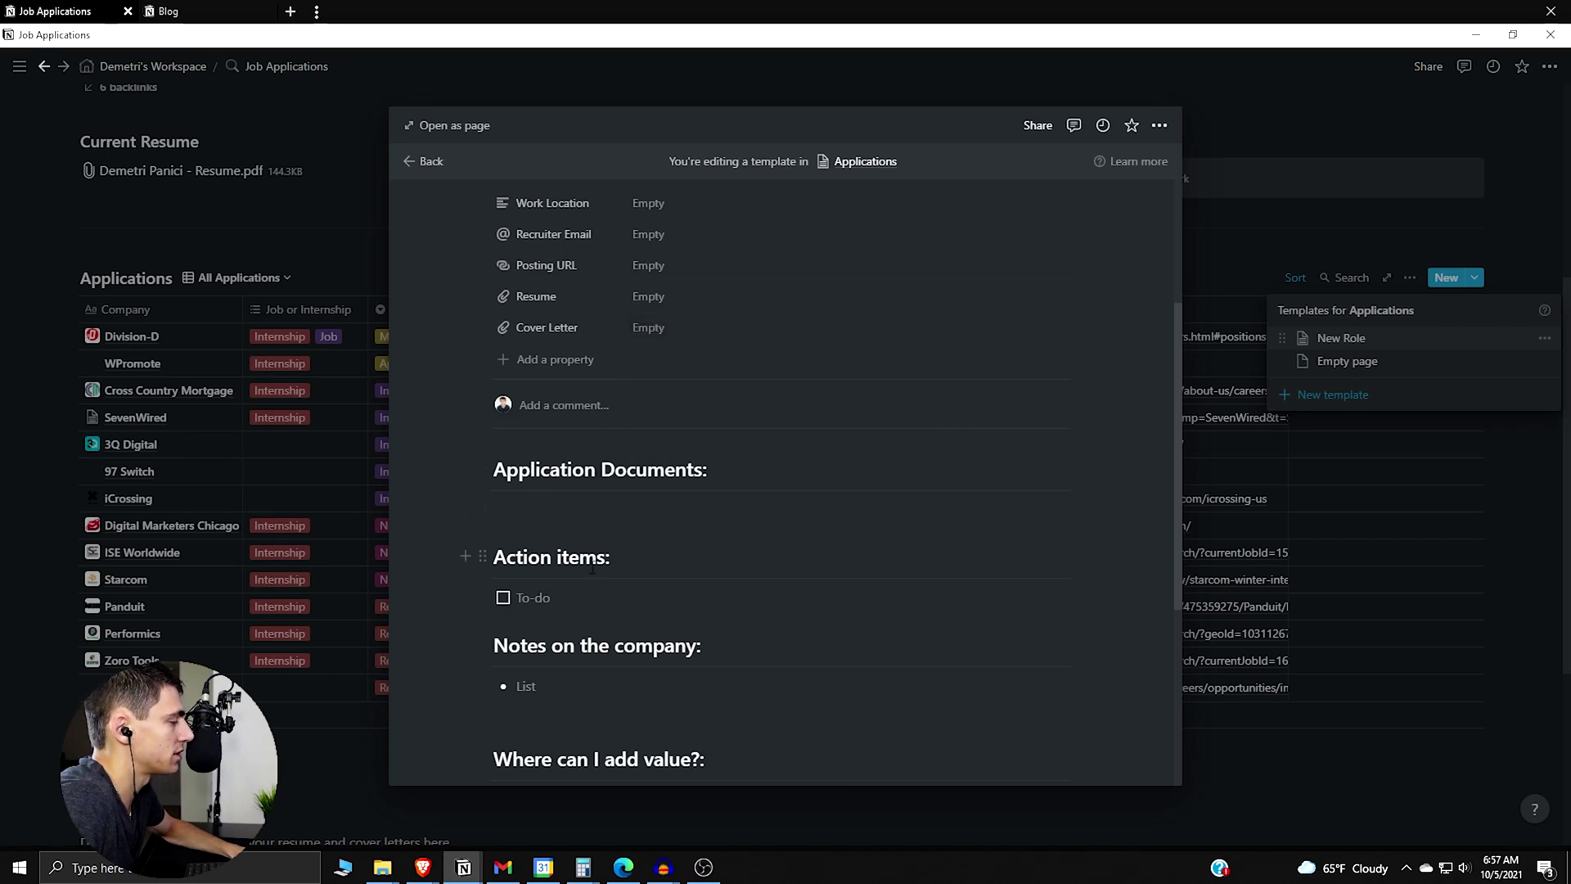
scroll(592, 567, down, 3)
scroll(628, 491, down, 3)
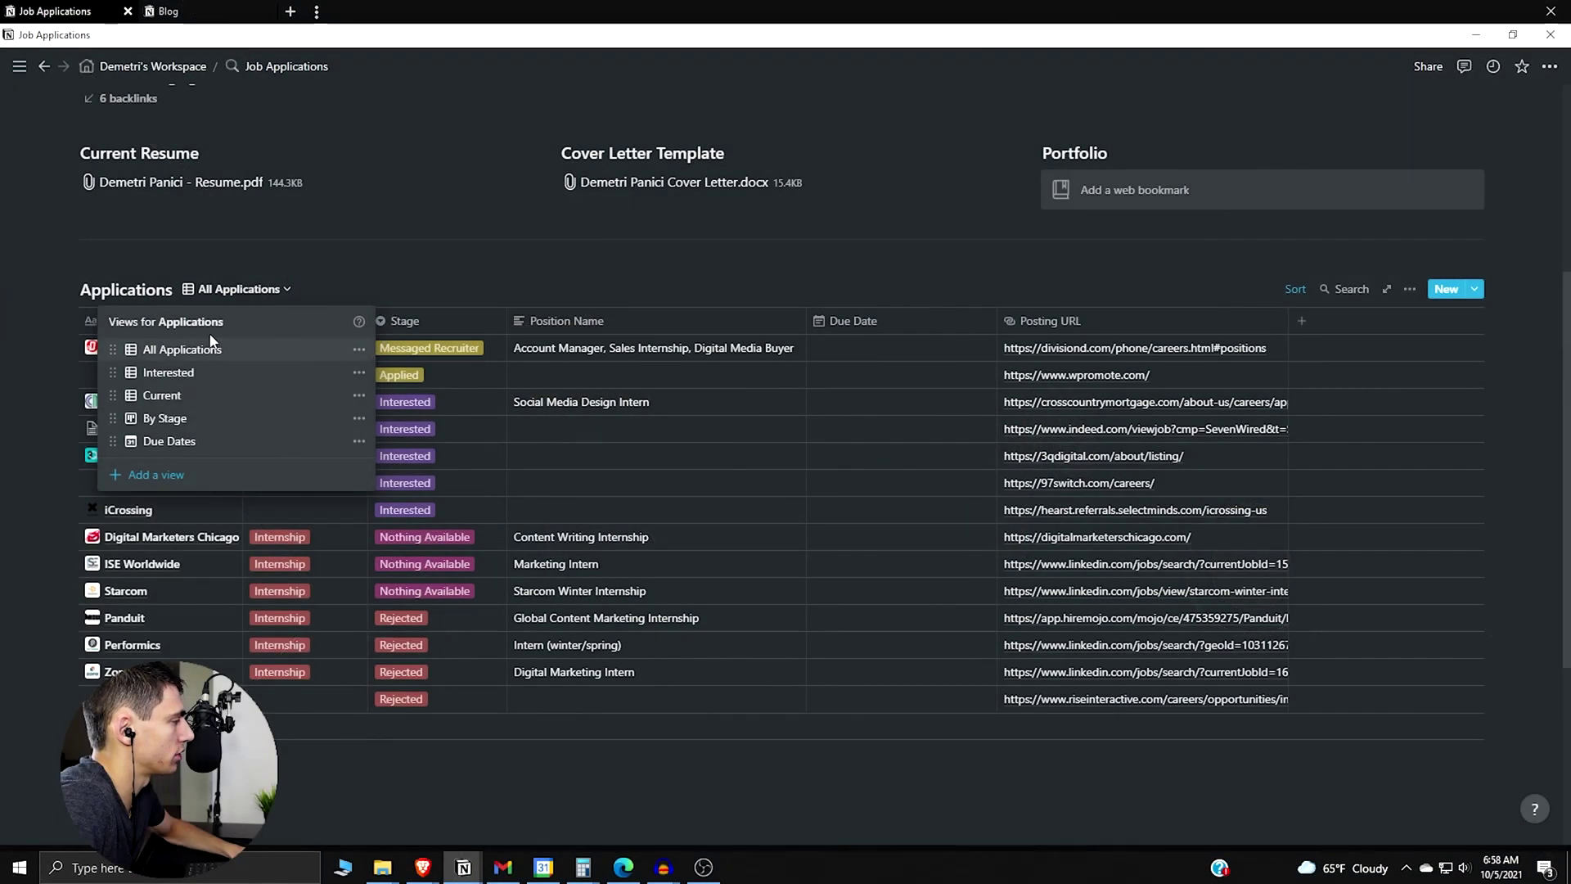
Switch the Applications table from the Interested view to the Current view
click(210, 379)
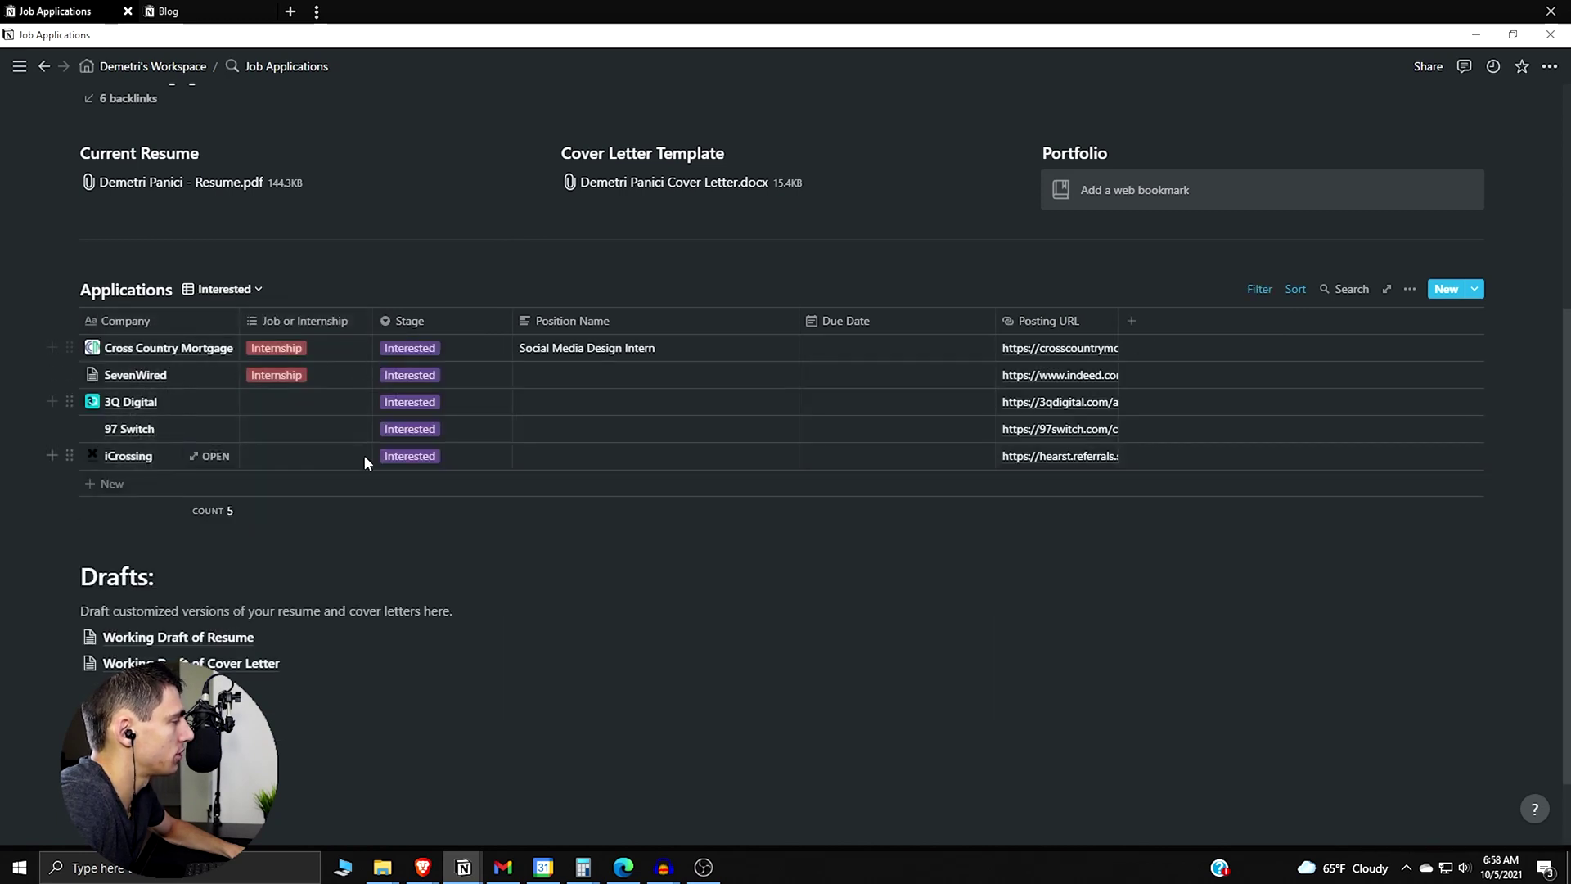
click(246, 289)
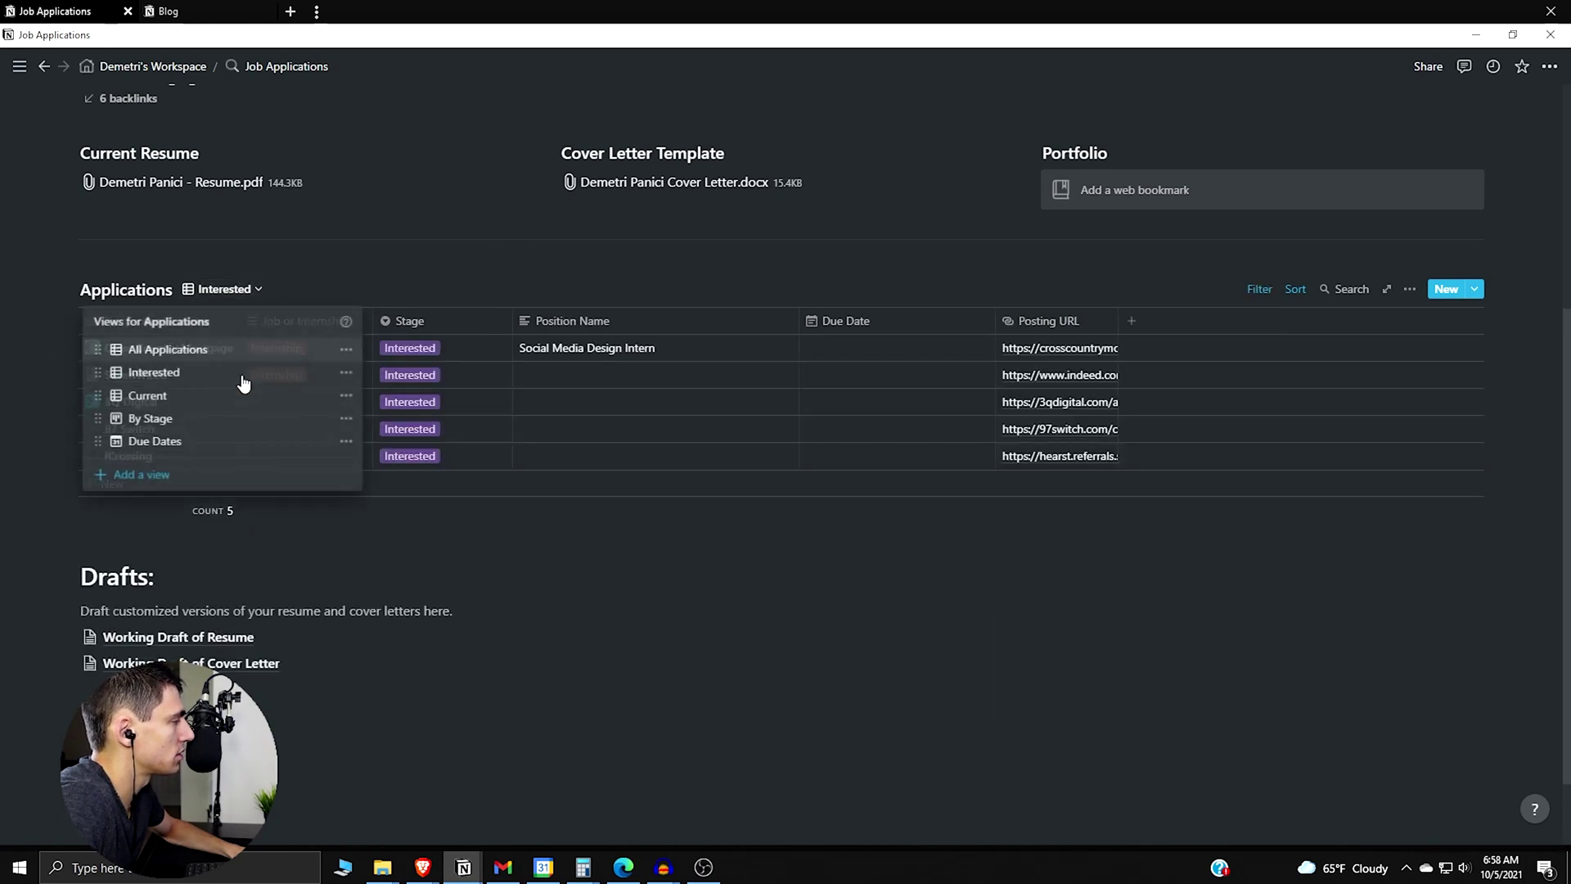
click(179, 396)
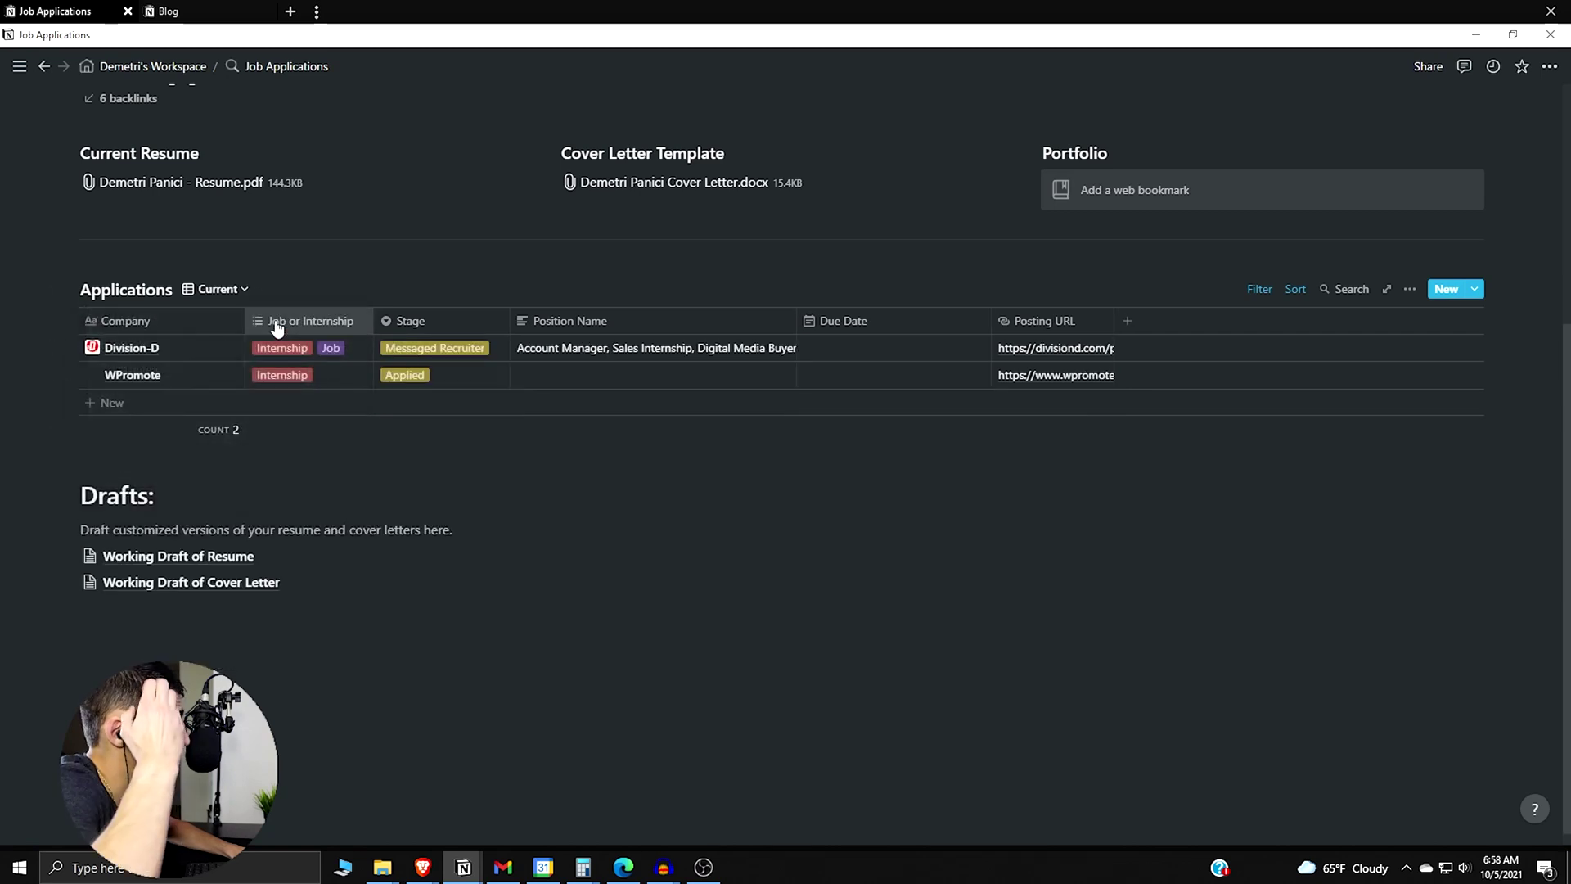
Add Stage is not Offered and Stage is not Signed filters to the Current view
click(1260, 290)
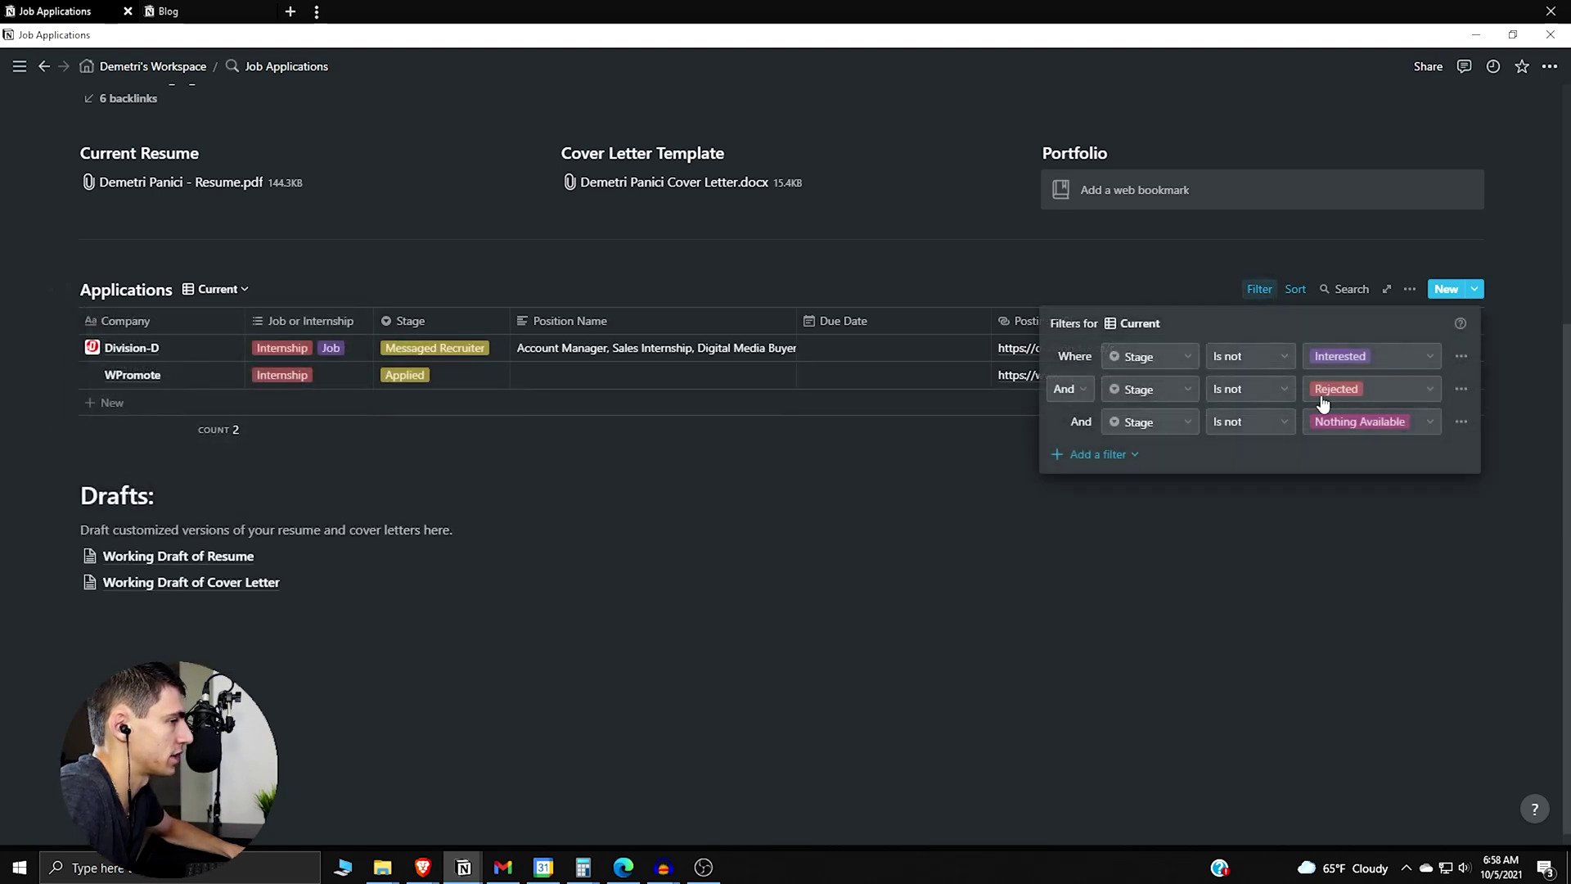
click(1092, 456)
click(1105, 484)
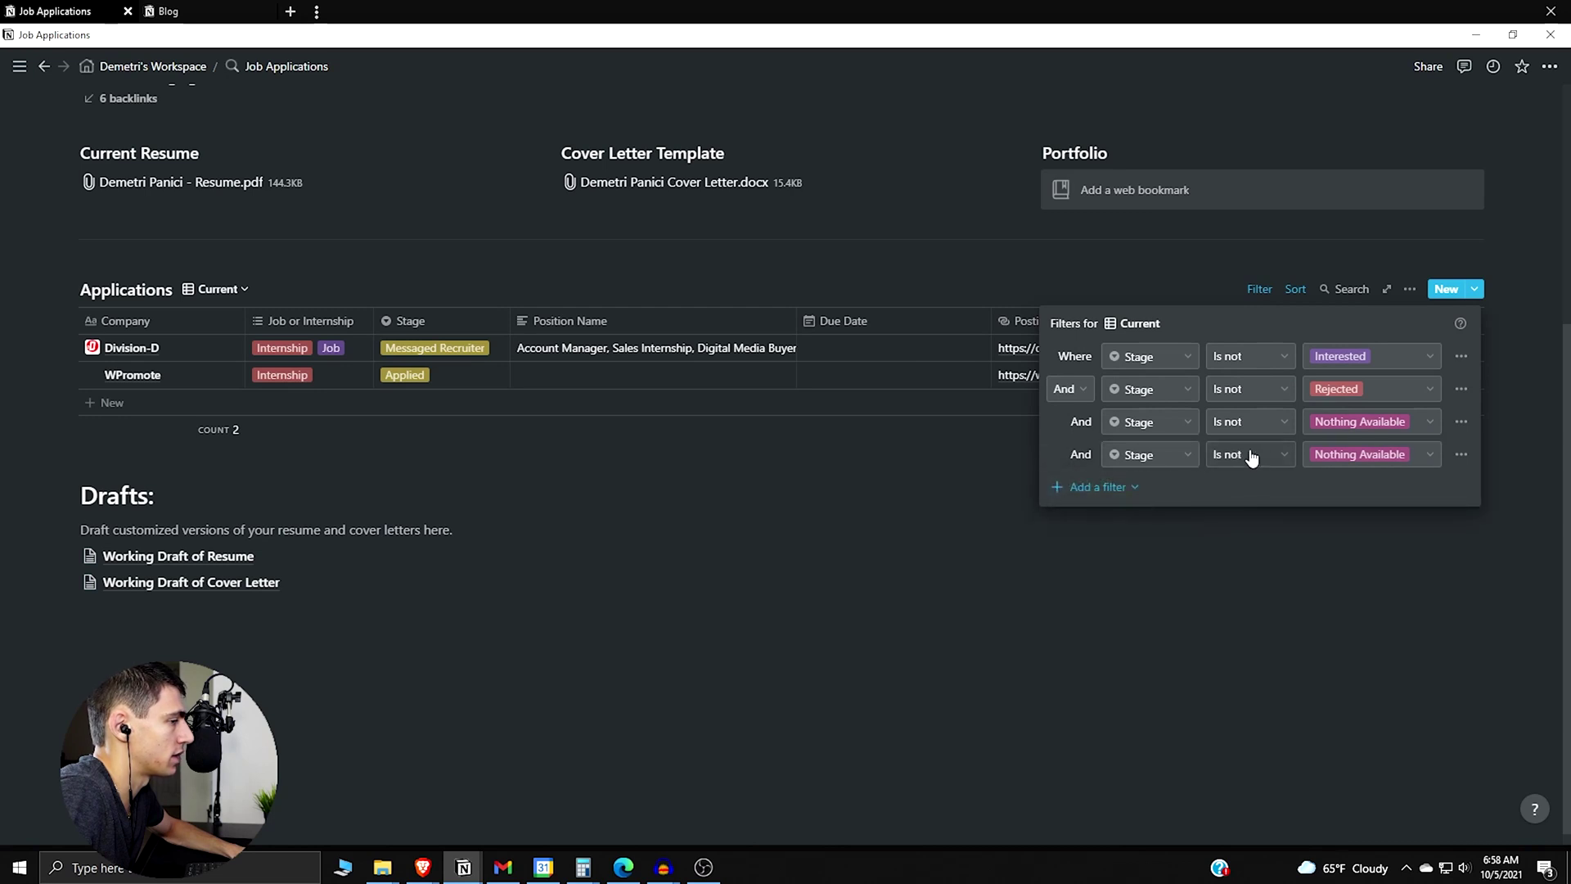
click(1375, 456)
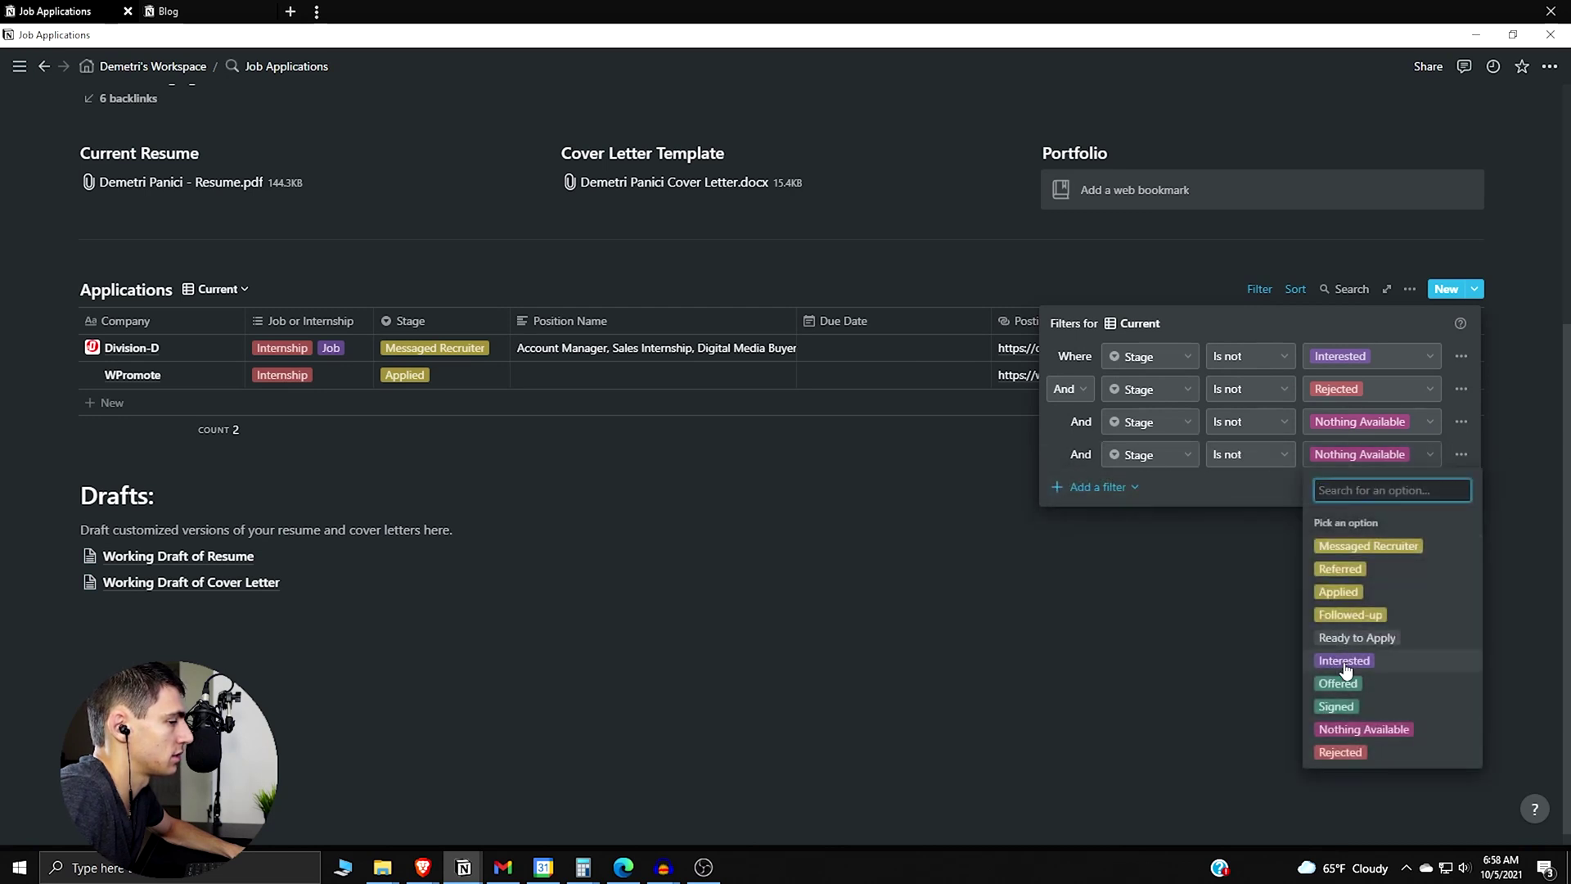
click(1348, 692)
click(1139, 488)
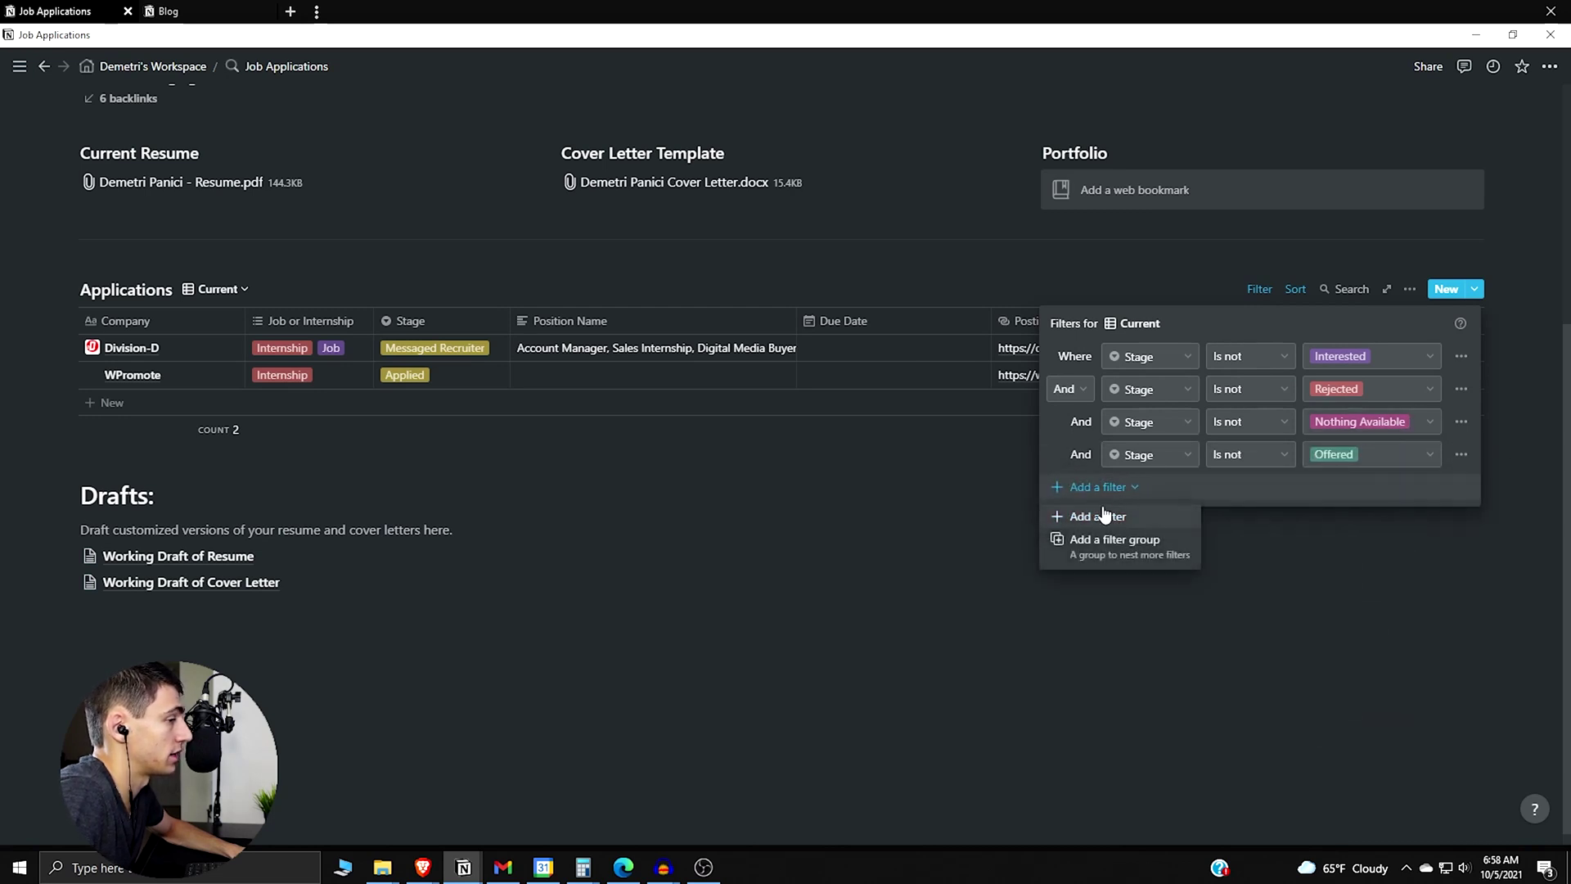
click(1097, 517)
click(1342, 487)
click(1330, 735)
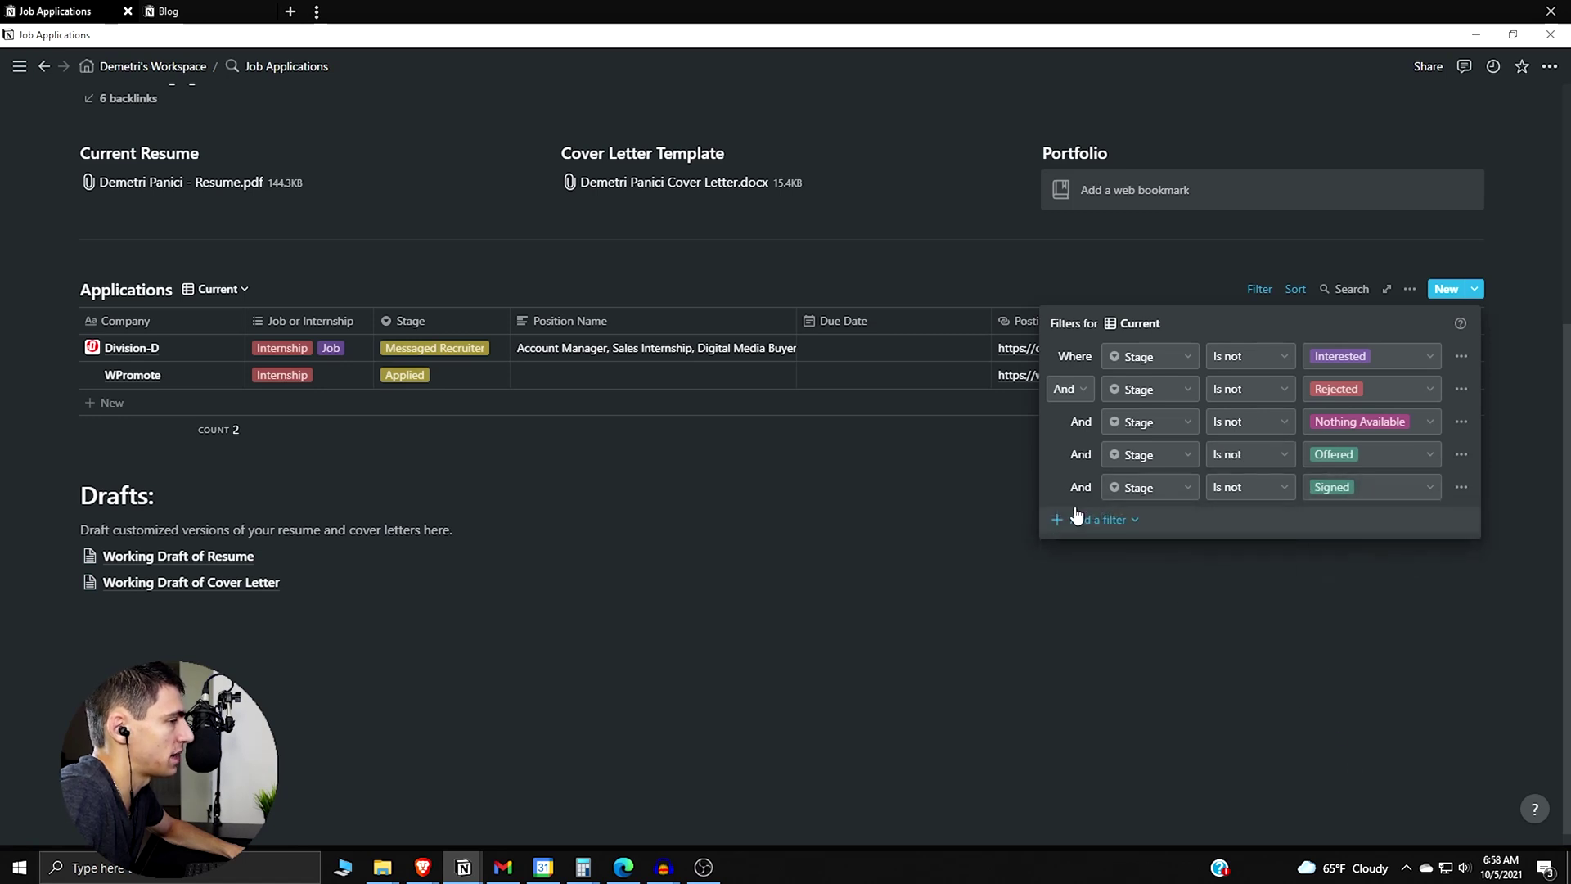
click(435, 374)
Switch the database to the By Stage board view
click(438, 349)
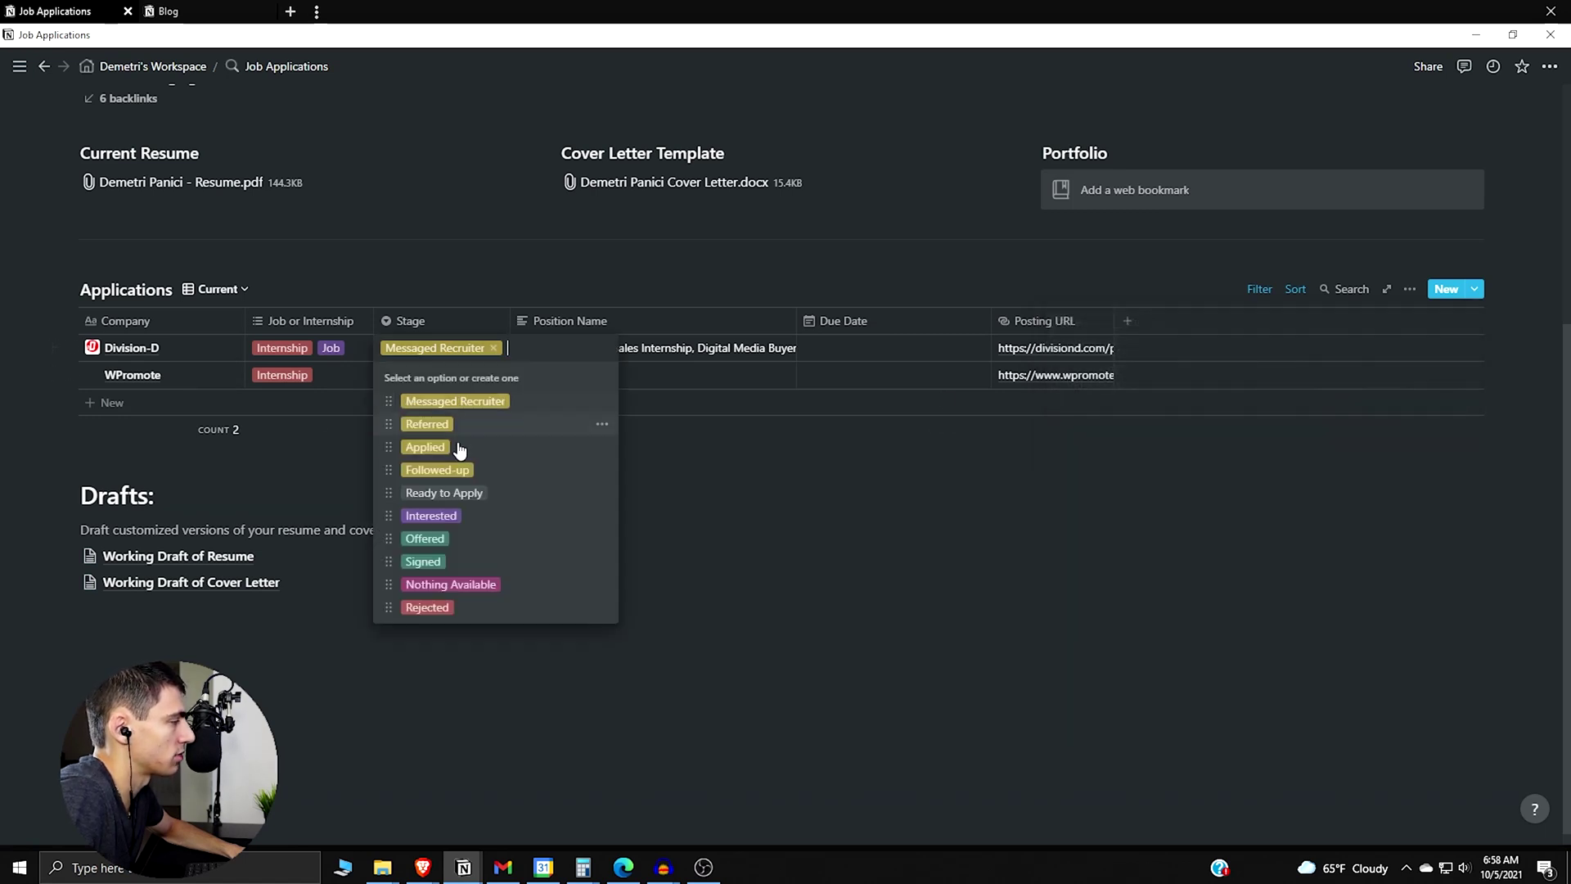
click(217, 289)
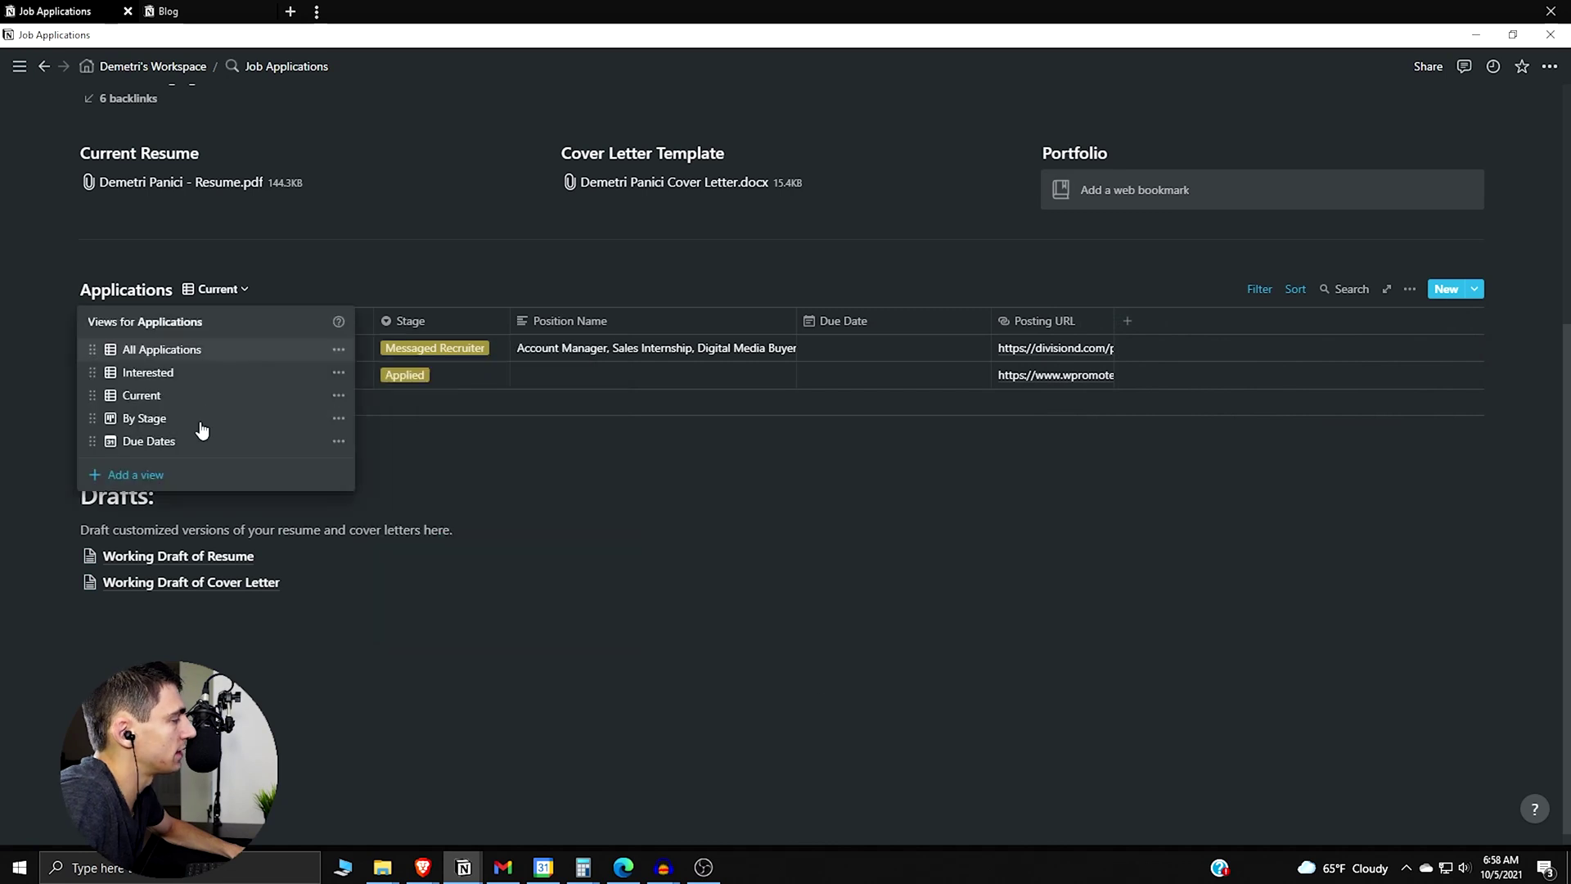
click(200, 415)
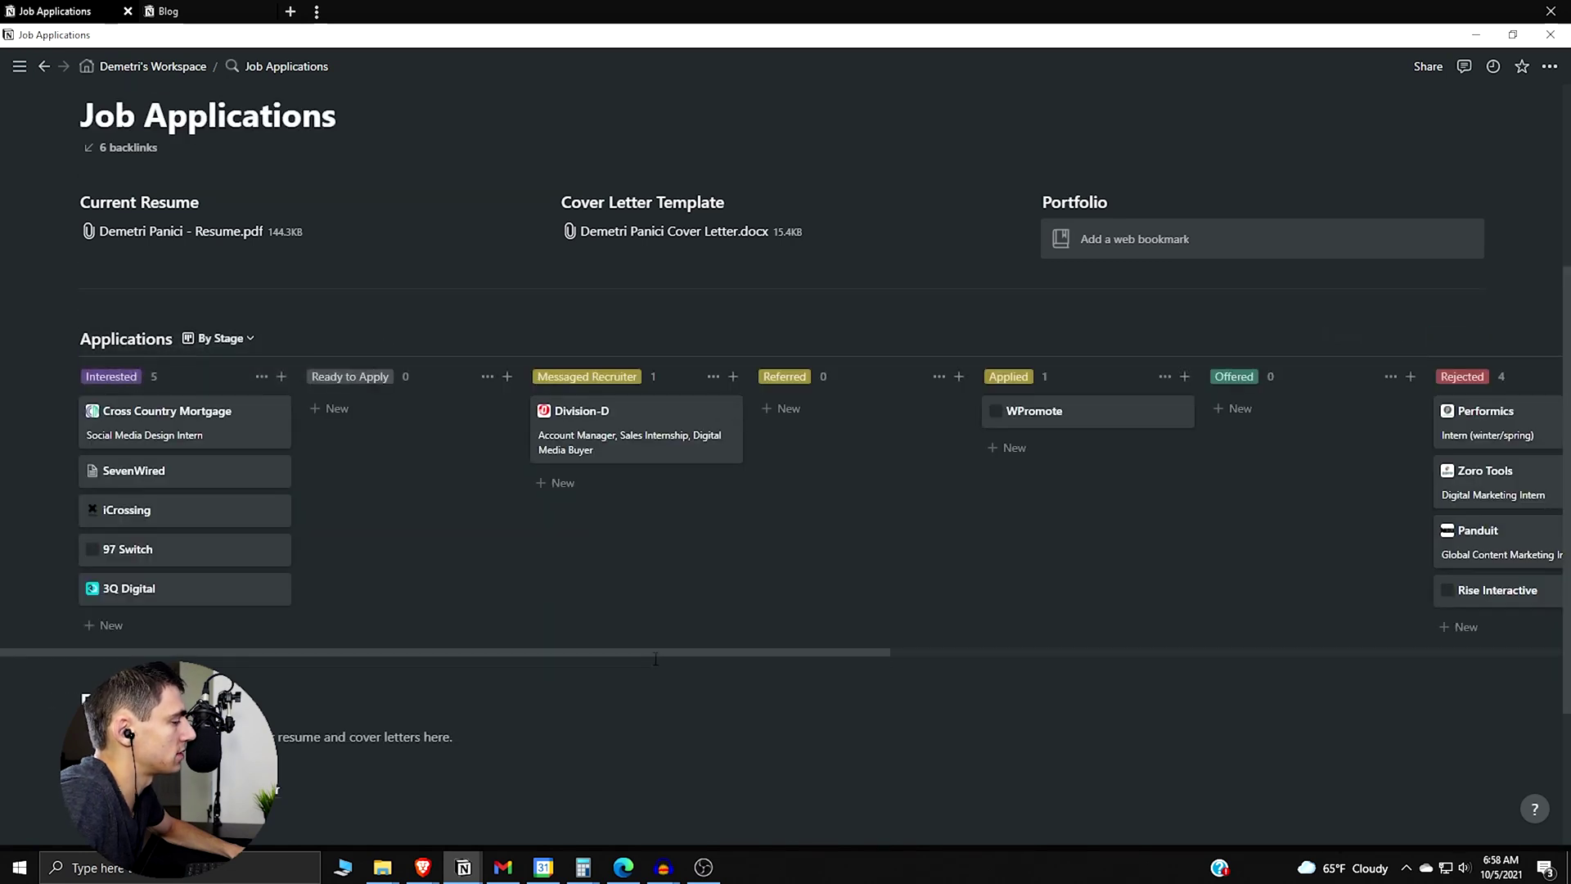
Scroll sideways across the By Stage board to review every stage column
scroll(656, 659, right, 10)
scroll(679, 659, left, 10)
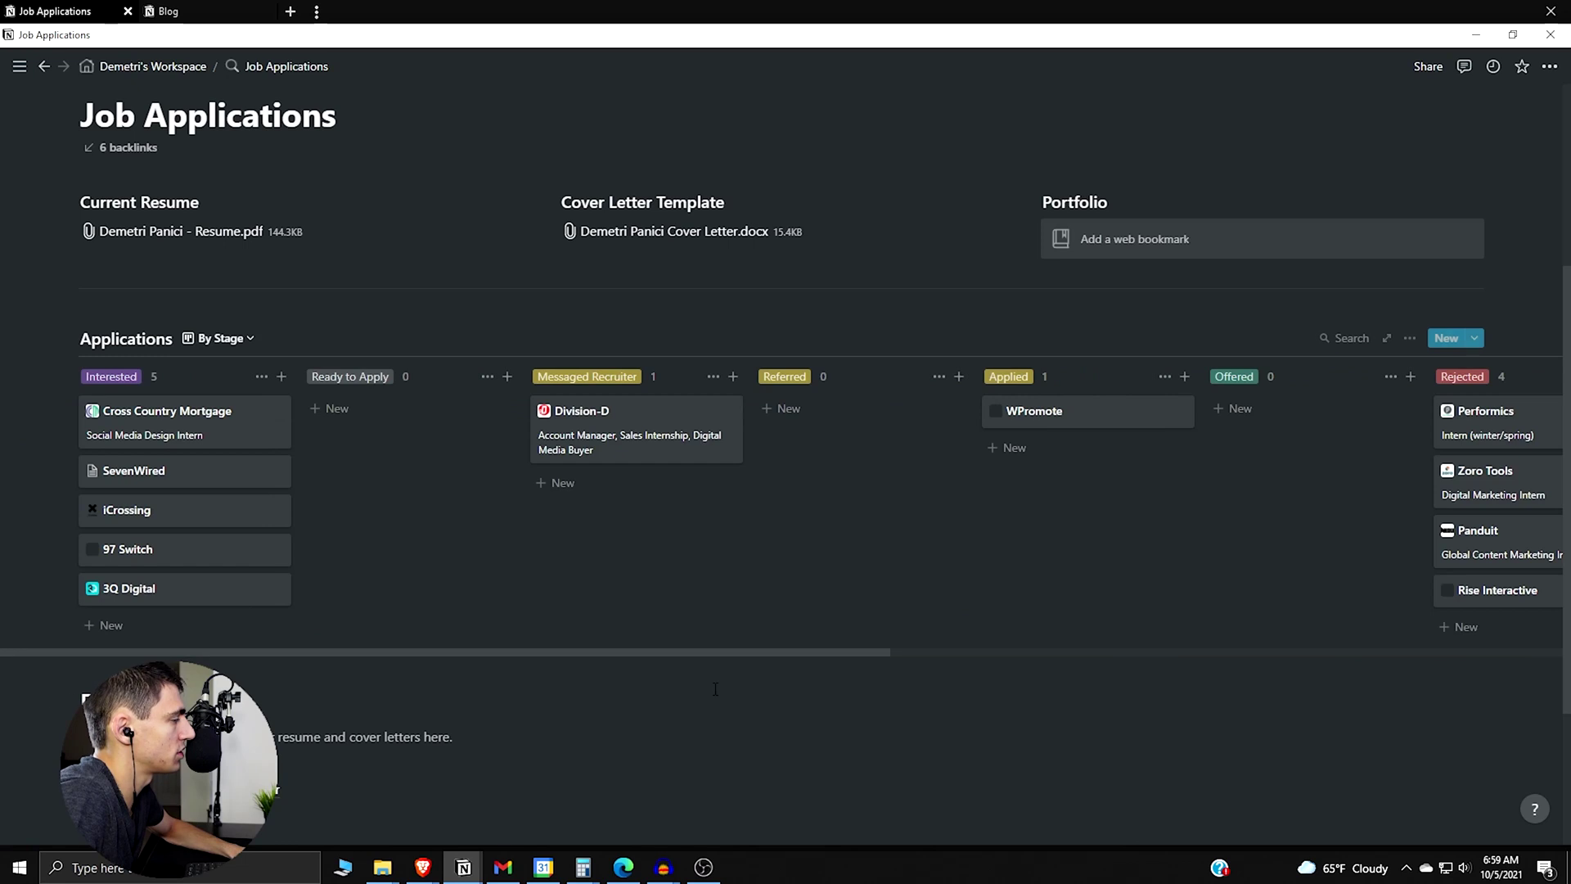
scroll(930, 626, right, 4)
scroll(930, 626, right, 8)
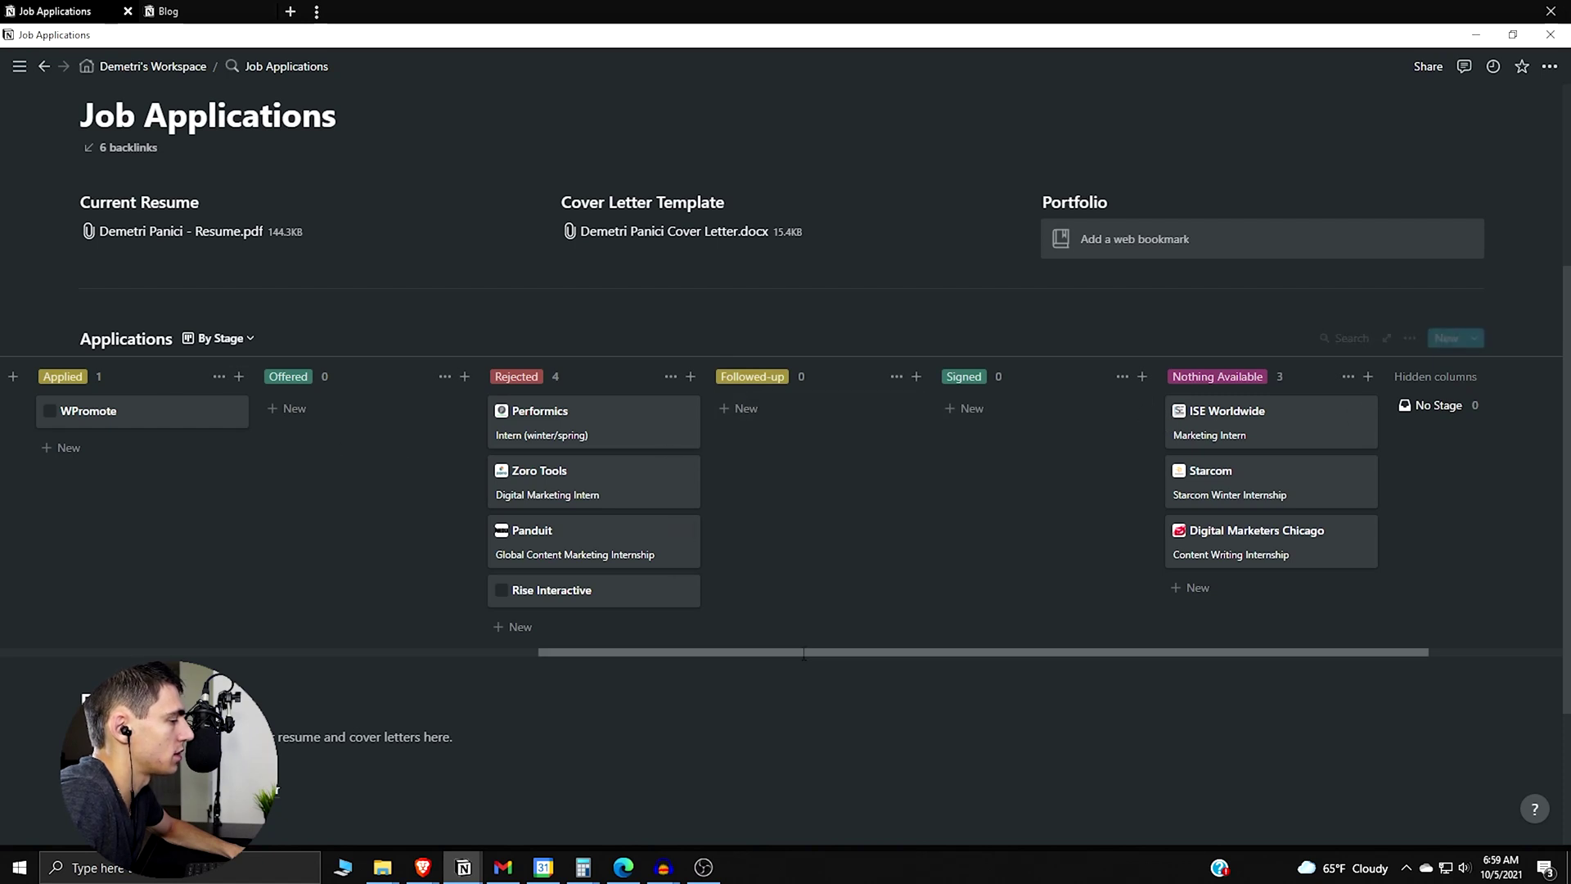
drag(799, 655, 262, 656)
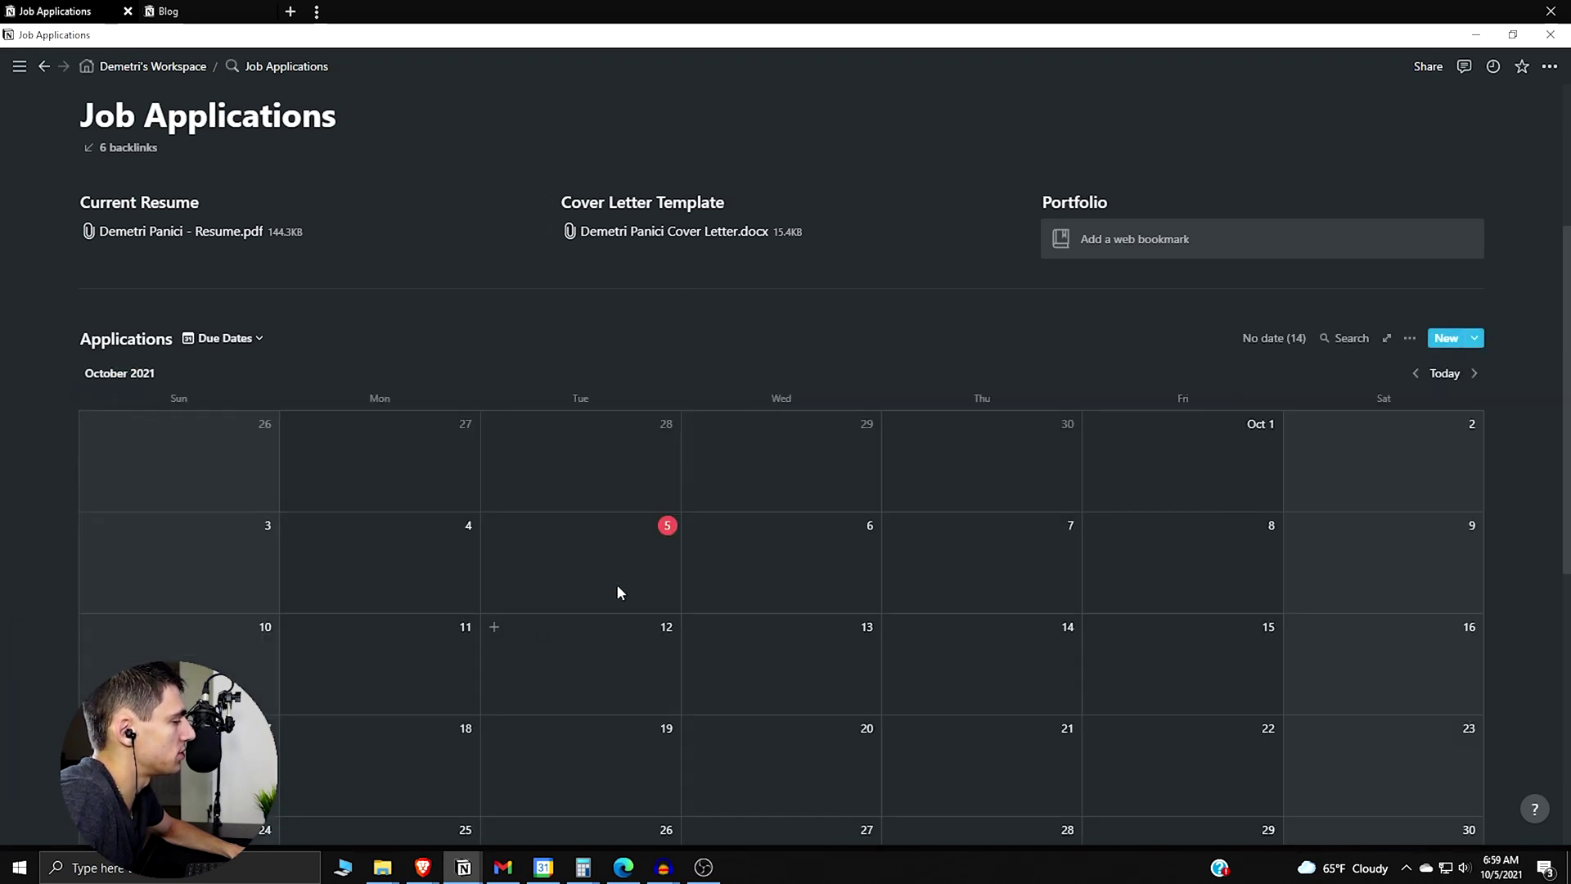
click(219, 338)
Switch to the All Applications table and open its filter settings
click(162, 401)
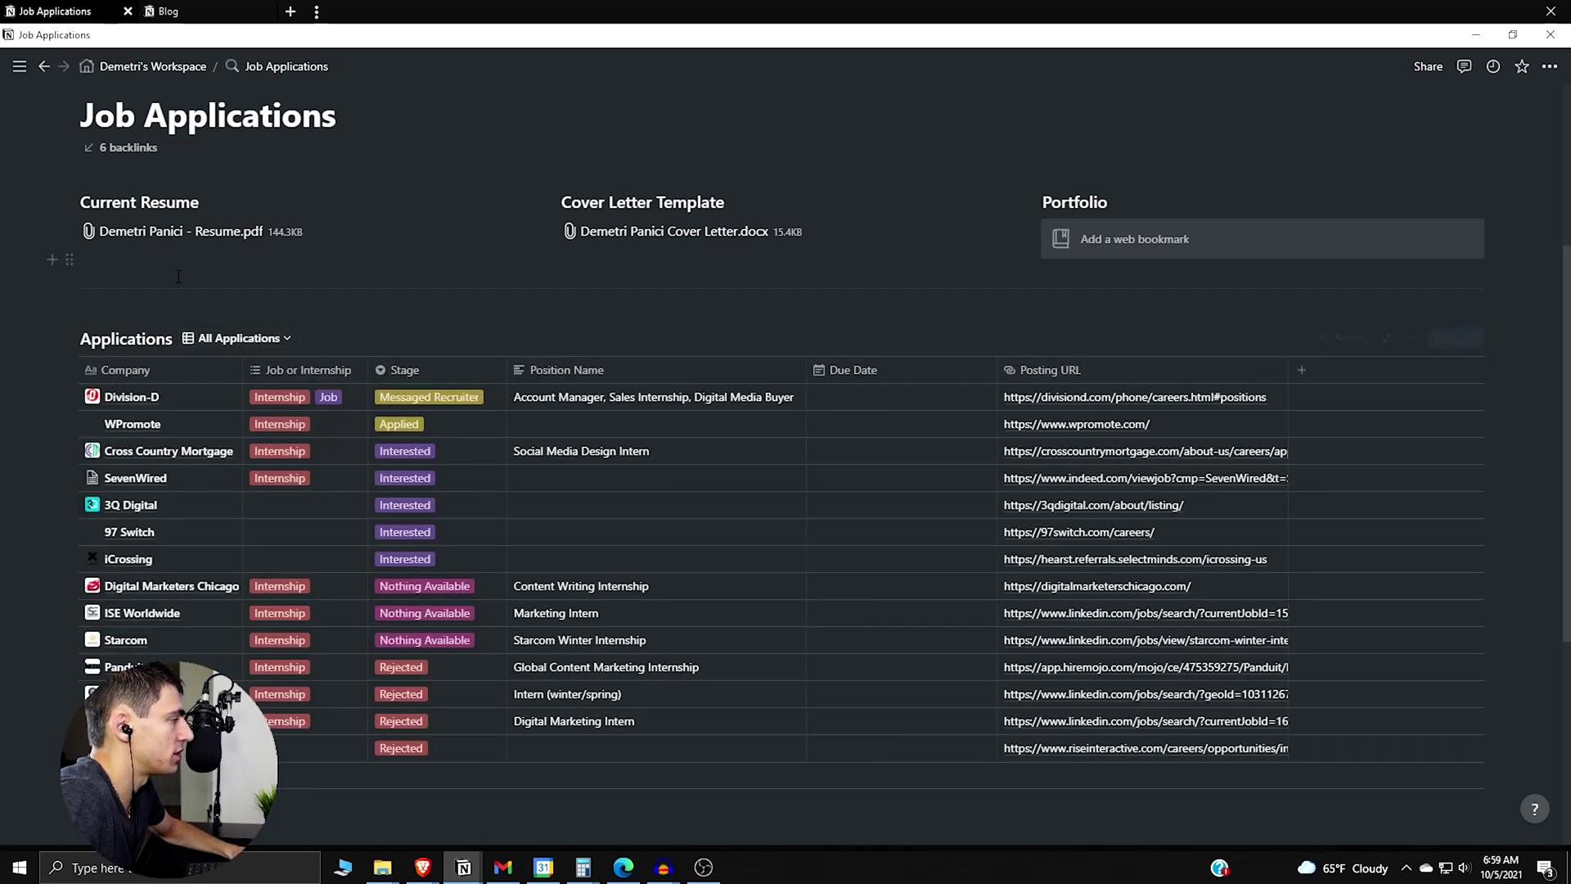
click(244, 338)
click(1391, 341)
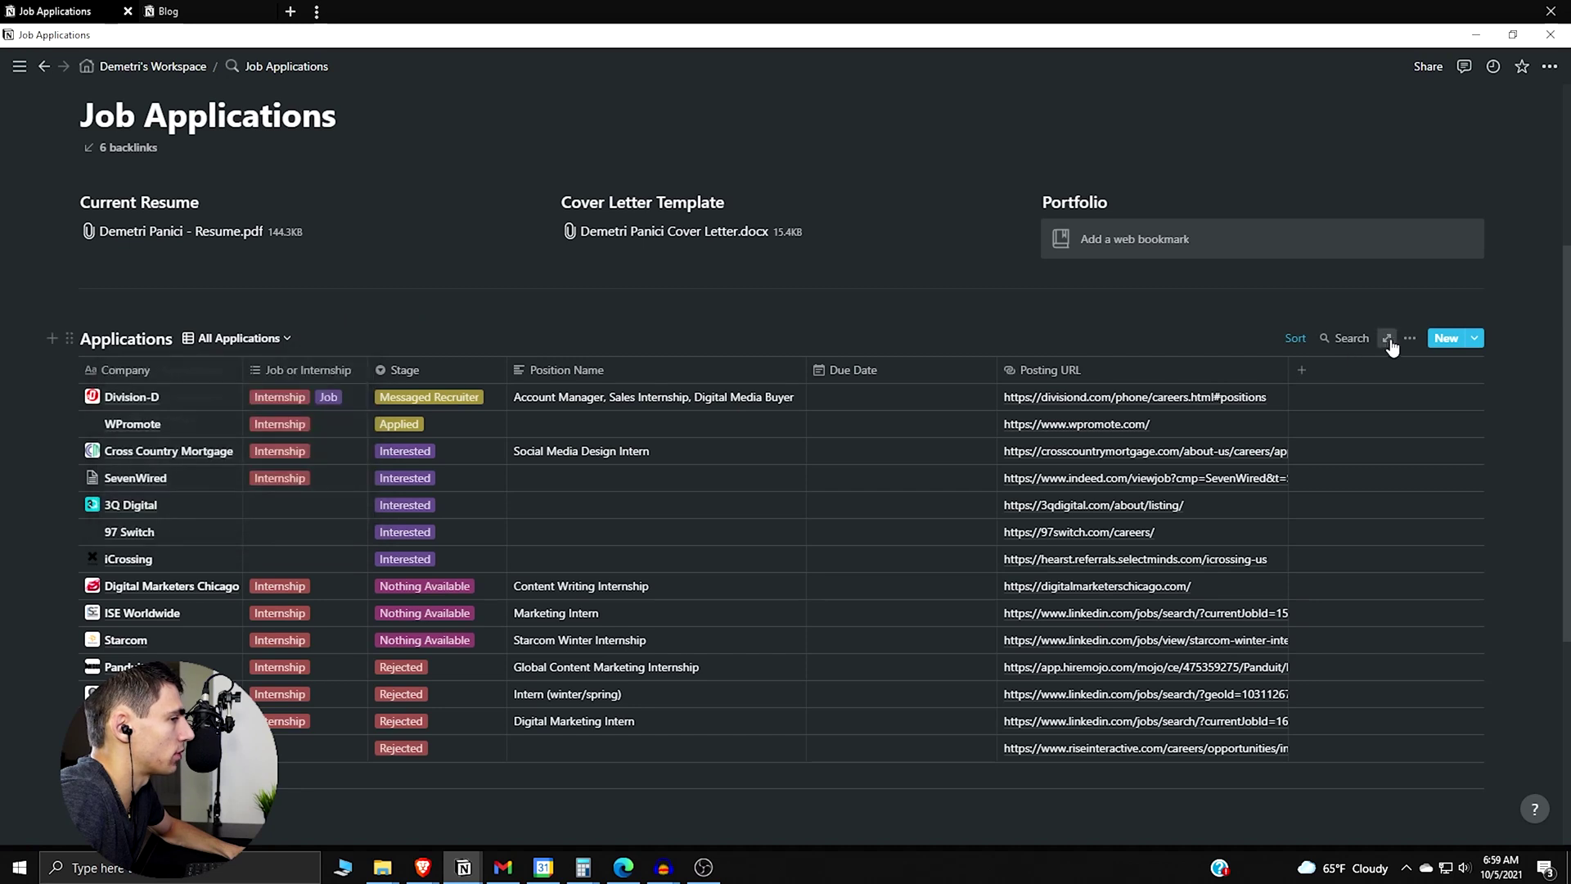
click(1409, 338)
Add a Location Type filter condition, leaving its value unselected
click(1425, 526)
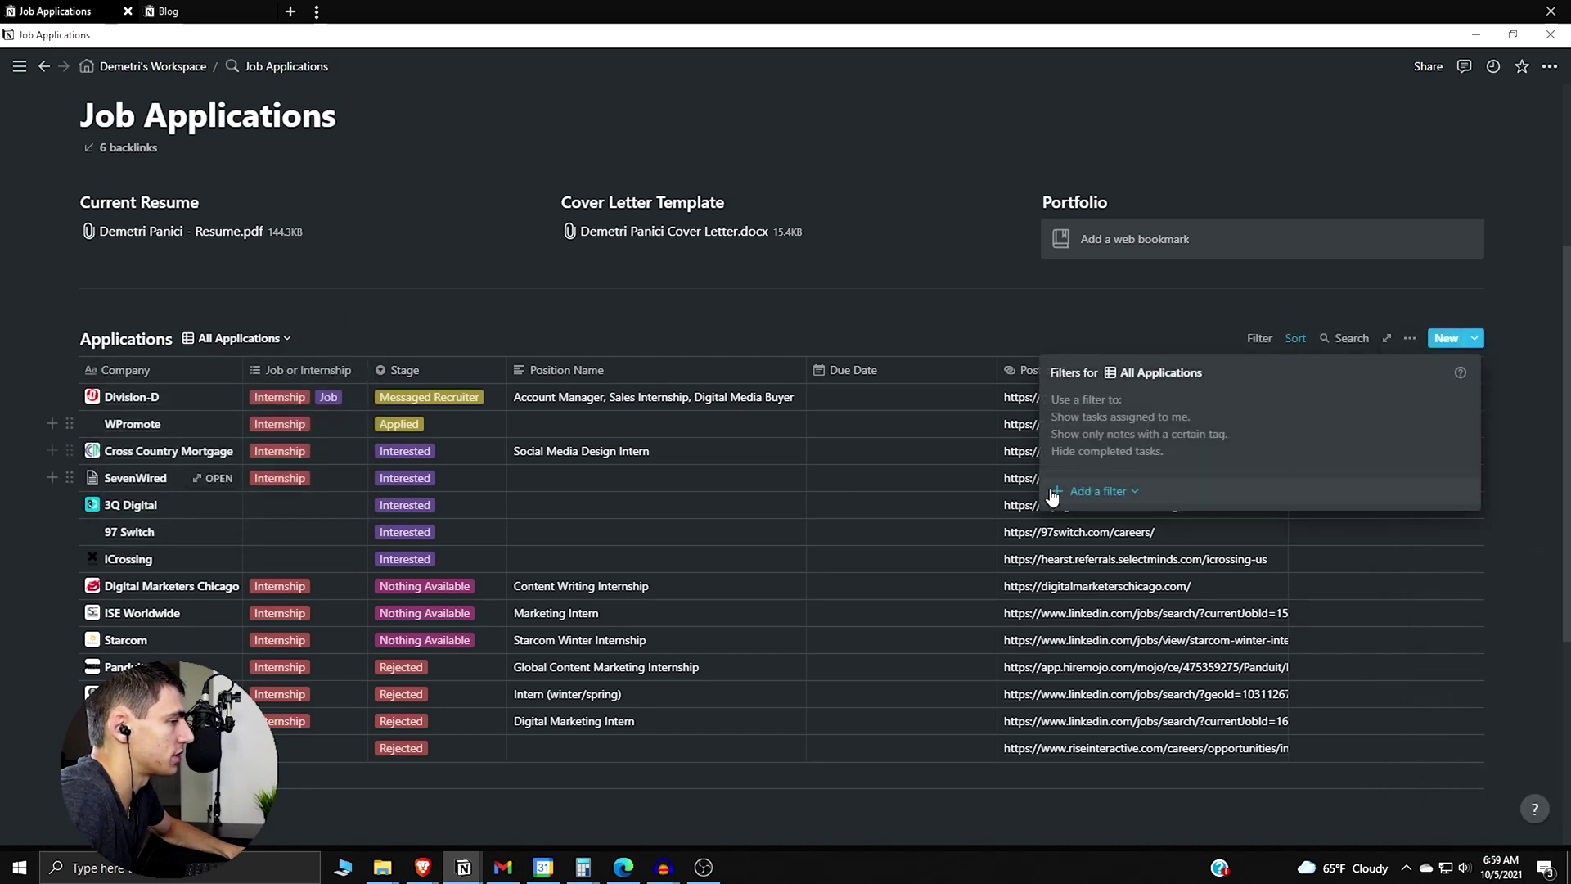
click(1096, 492)
click(1101, 519)
click(1131, 412)
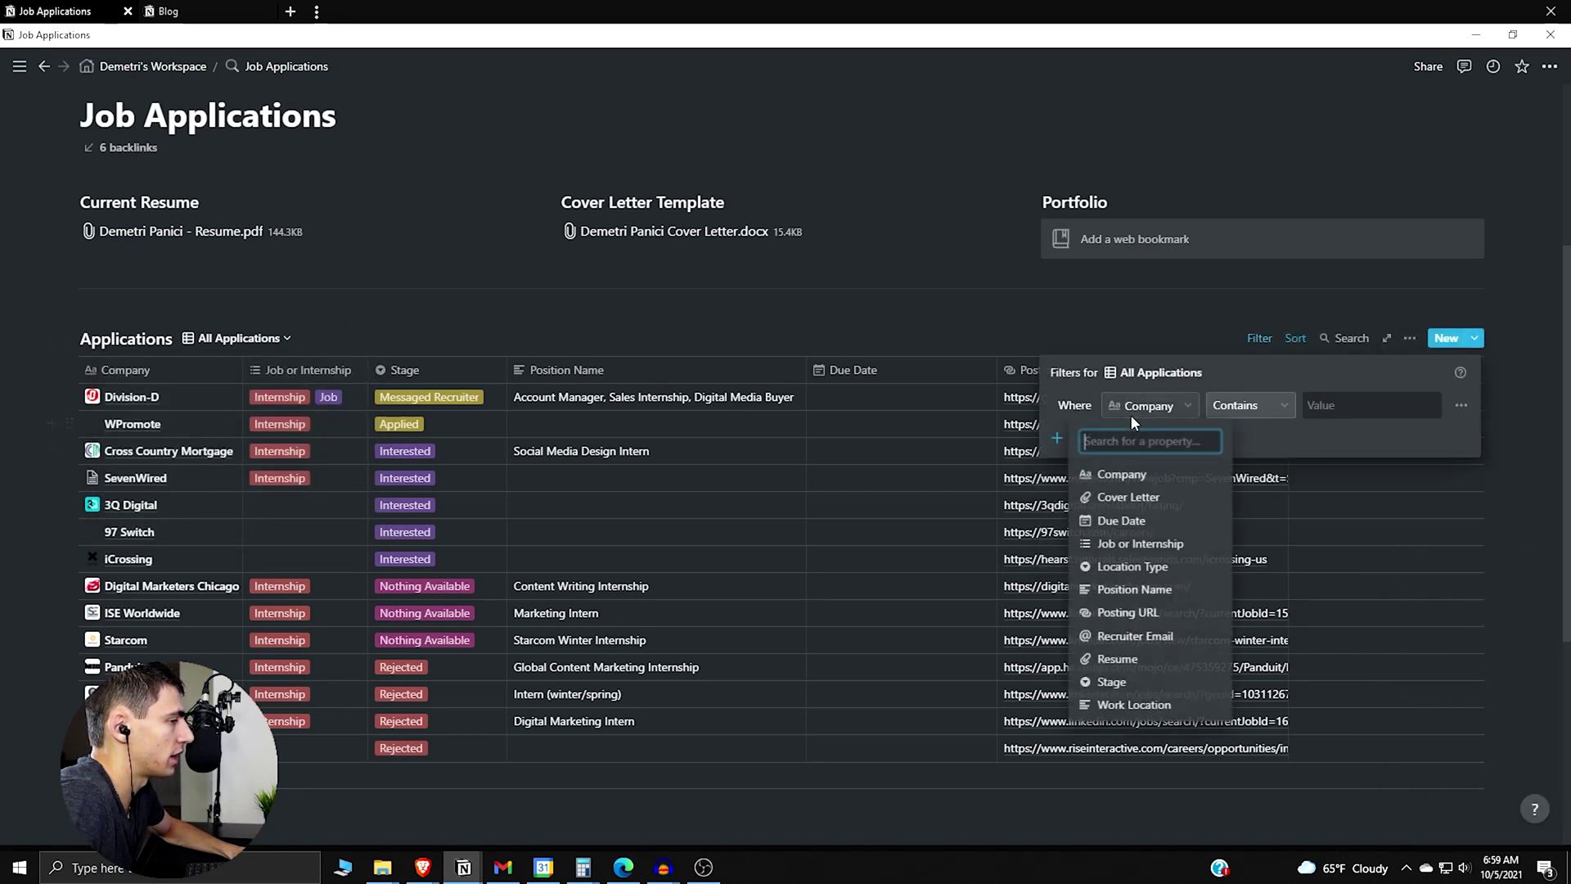
click(1128, 576)
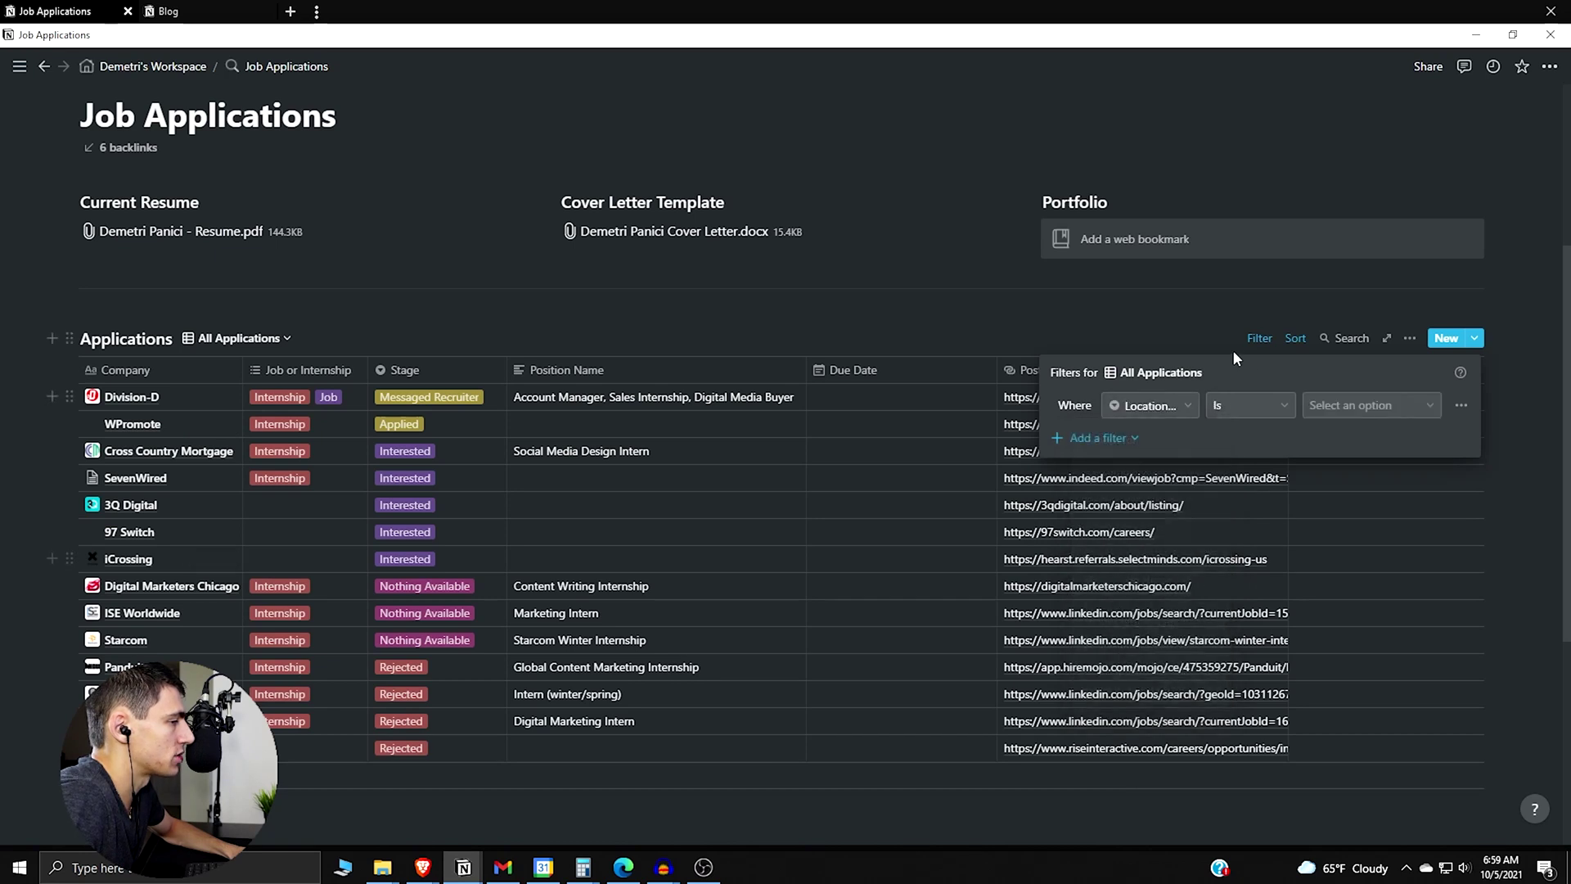
click(1329, 406)
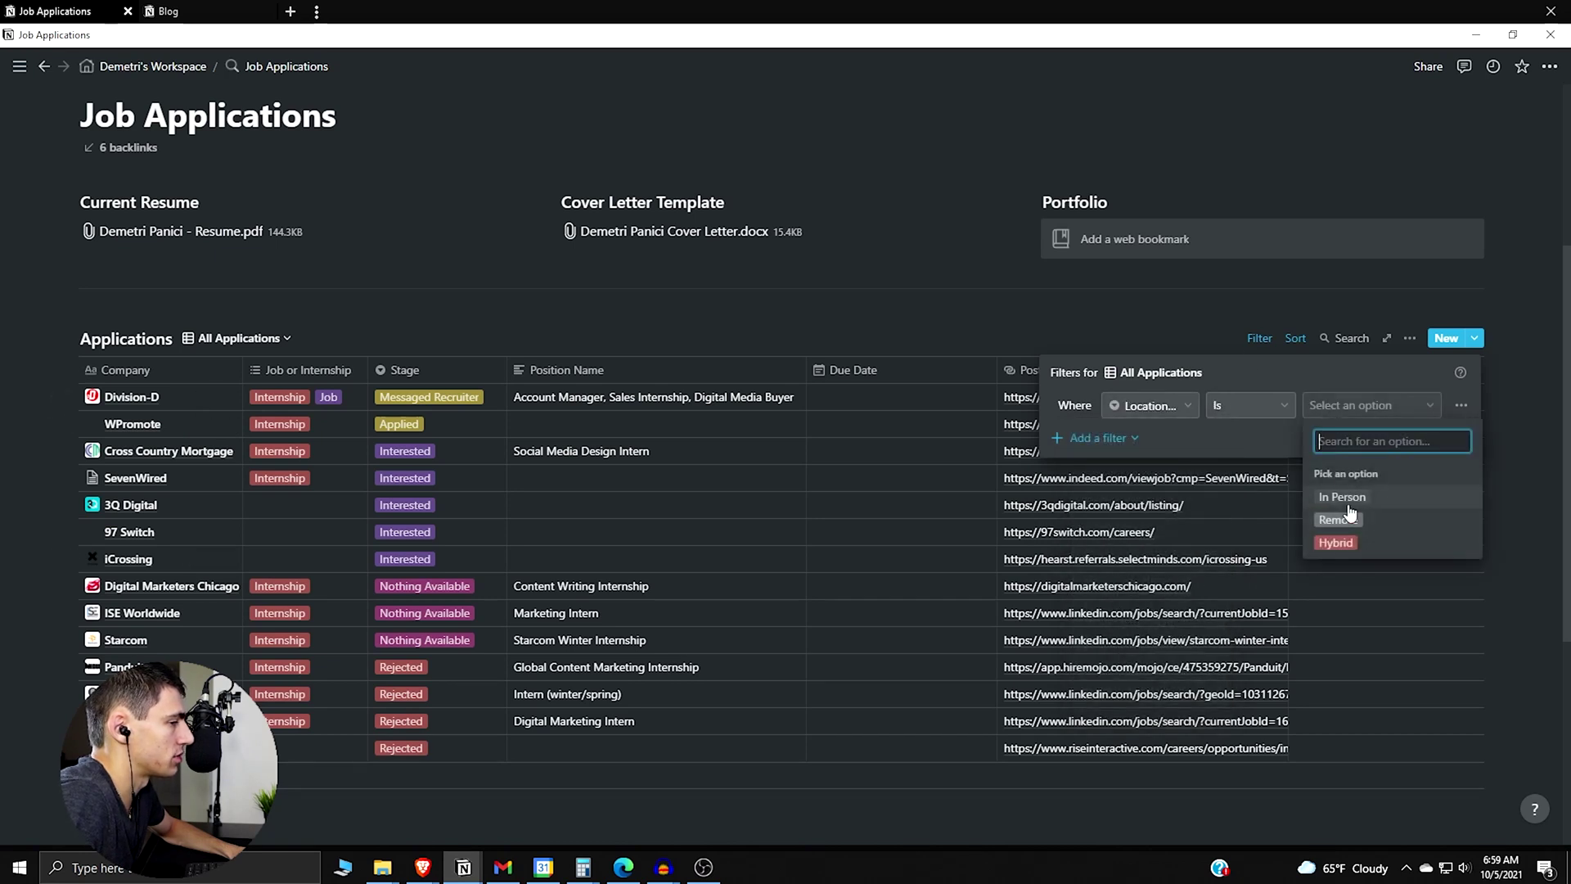
click(1322, 586)
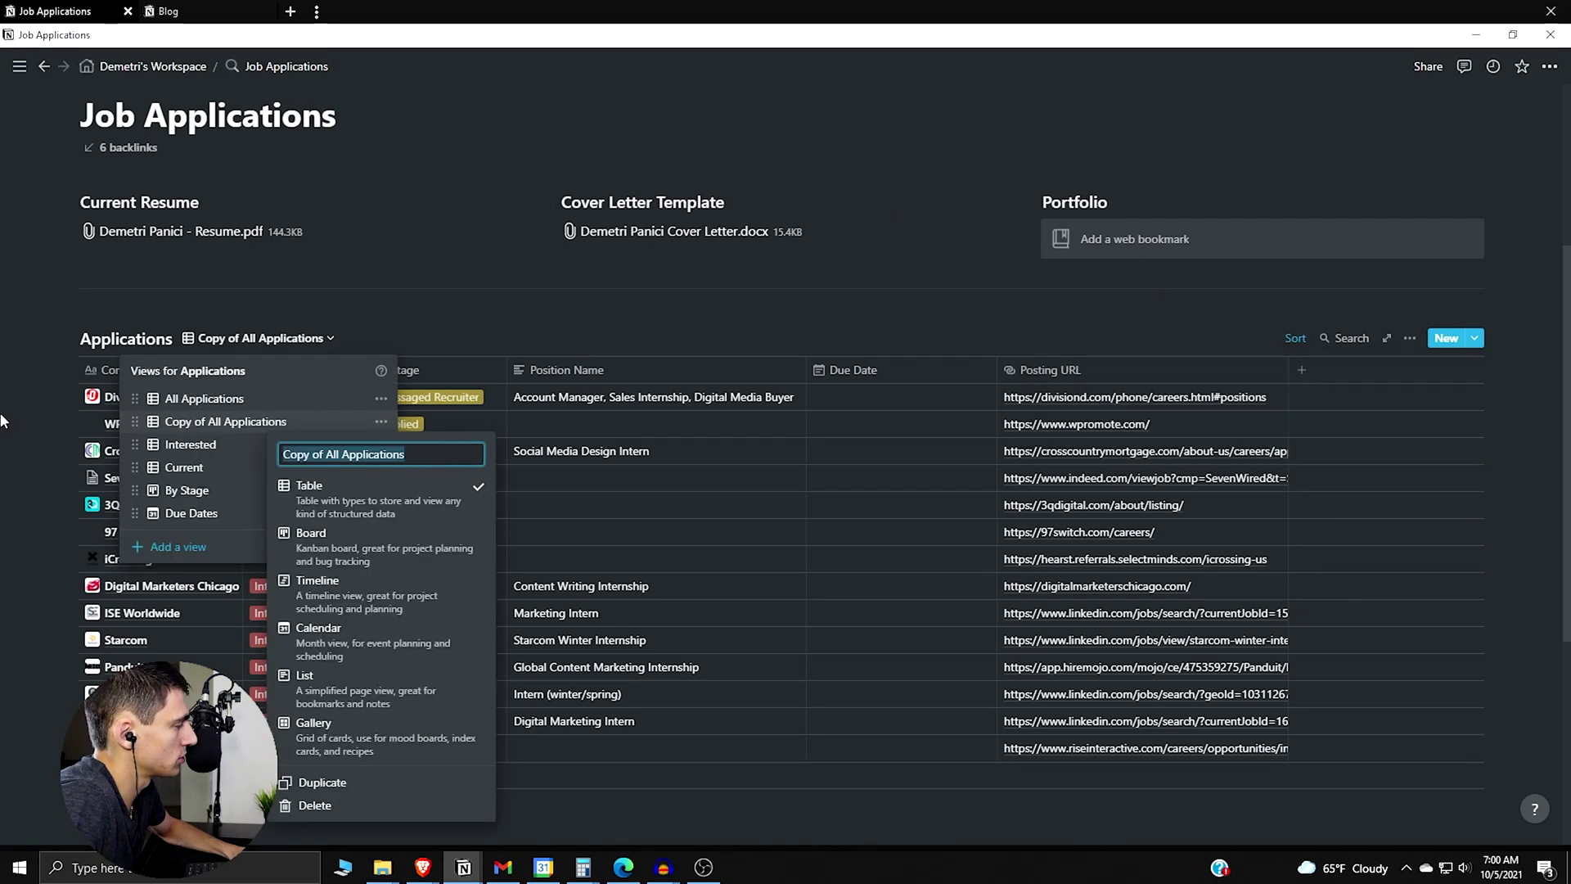
Rename the copied view to 'Job Location'
mouse_move(4, 420)
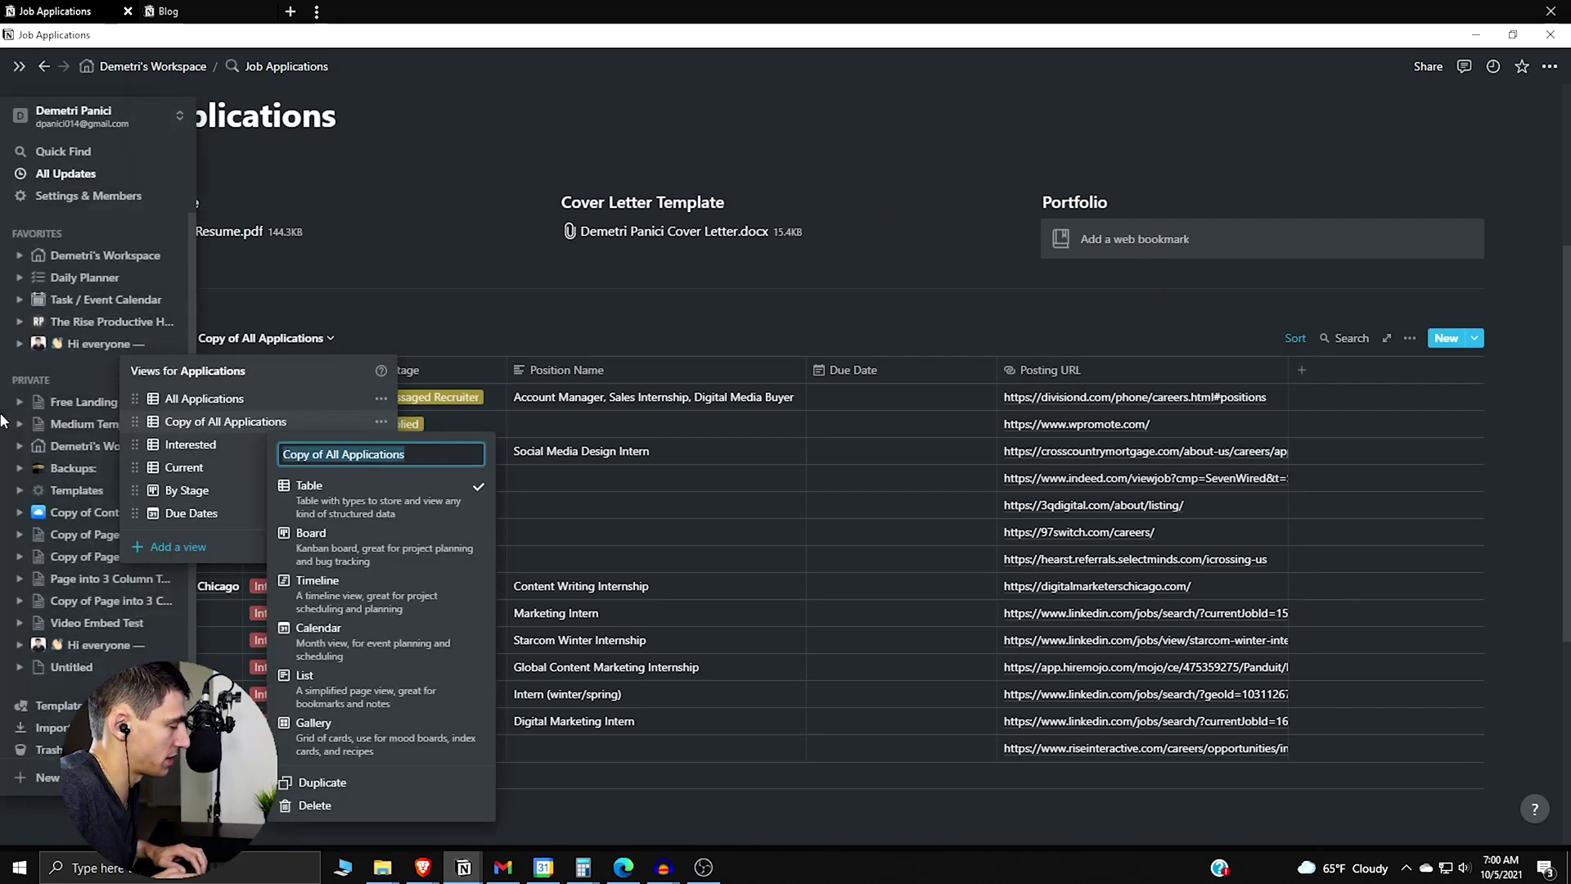
text(Job Location)
key(Return)
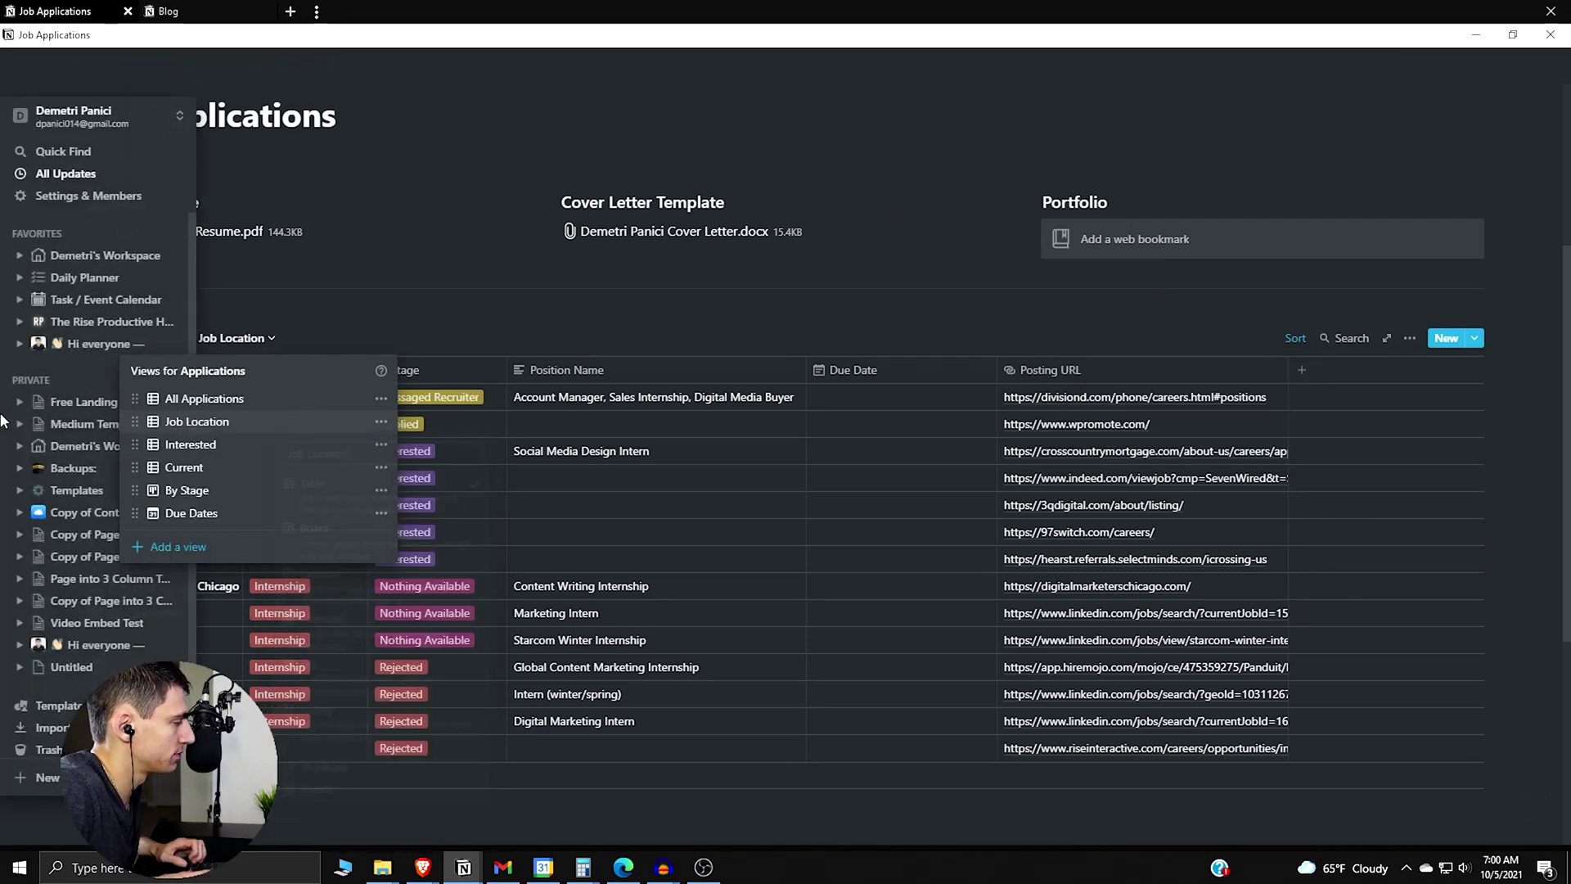
click(819, 113)
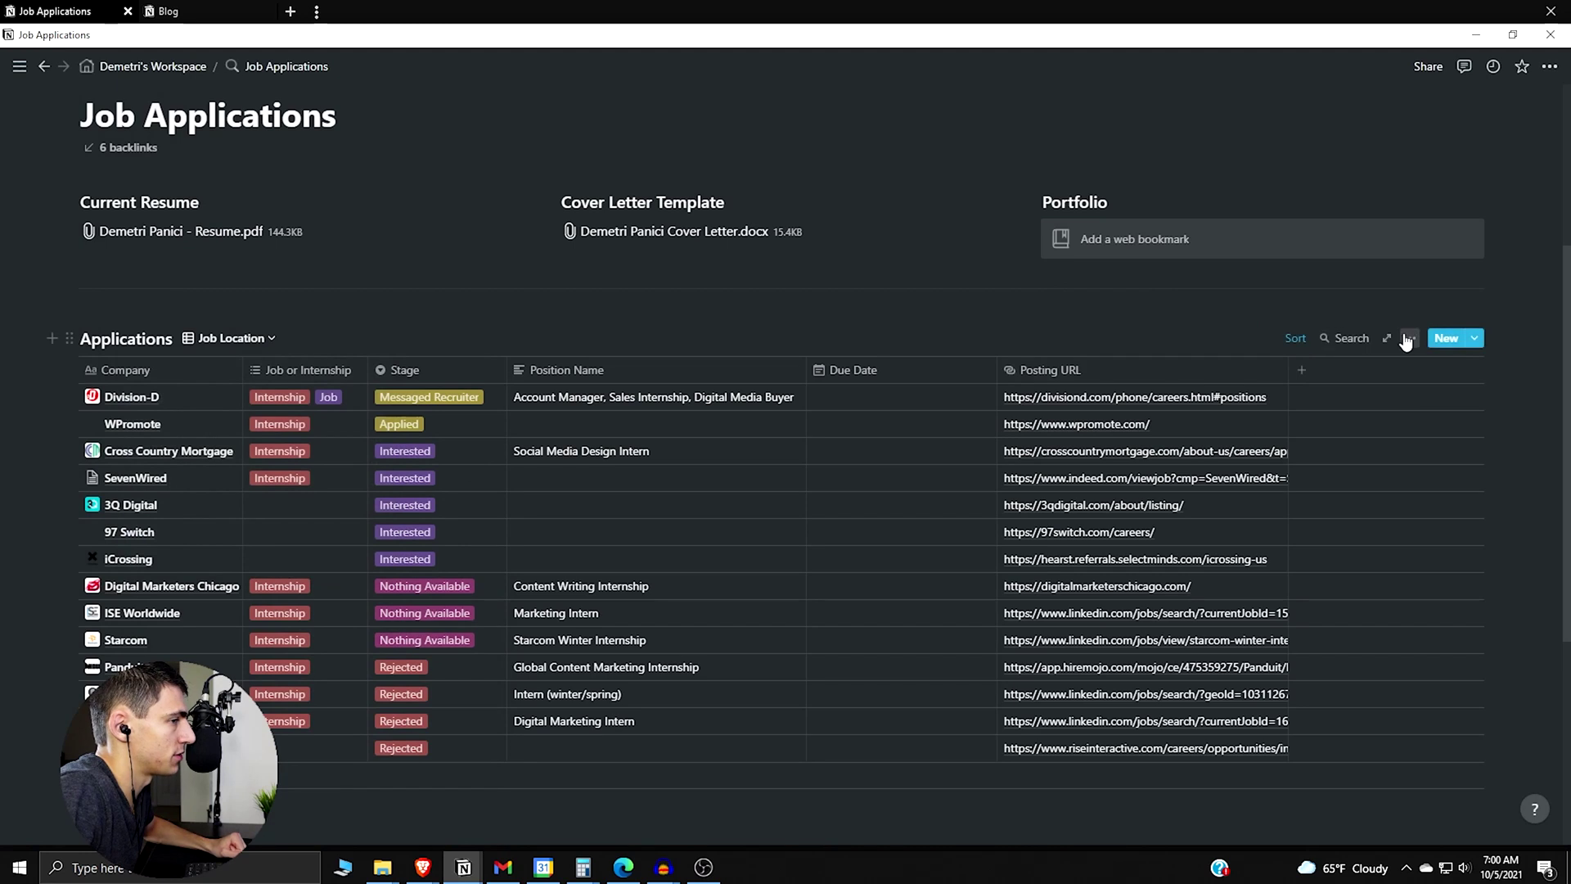
Filter the Job Location view to Location Type is Remote
click(1407, 339)
click(1421, 521)
click(1105, 491)
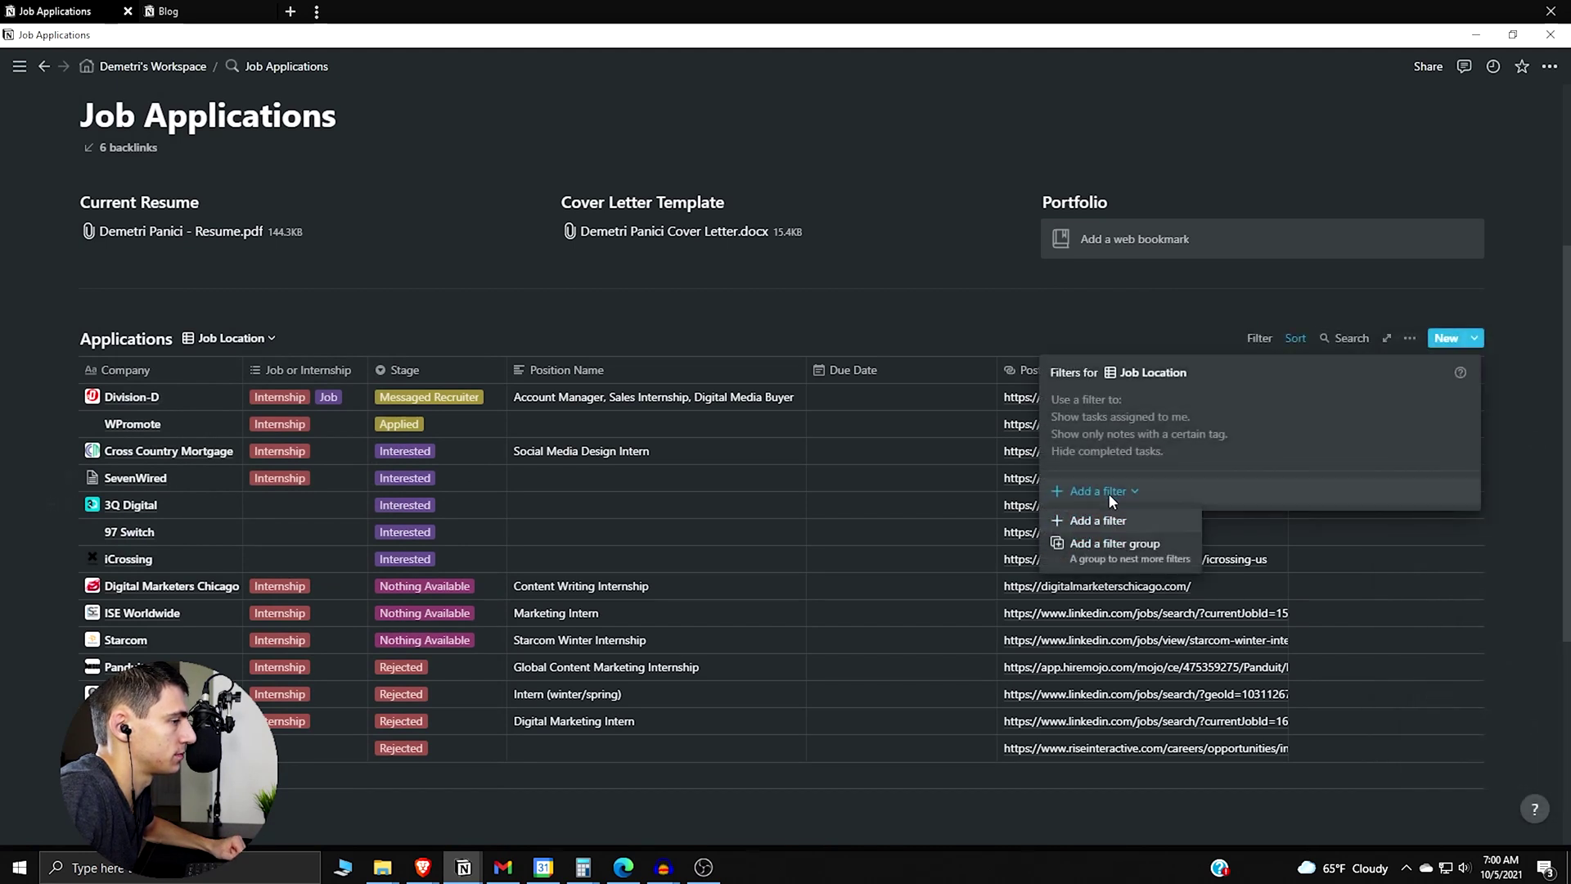
click(1101, 519)
click(1146, 405)
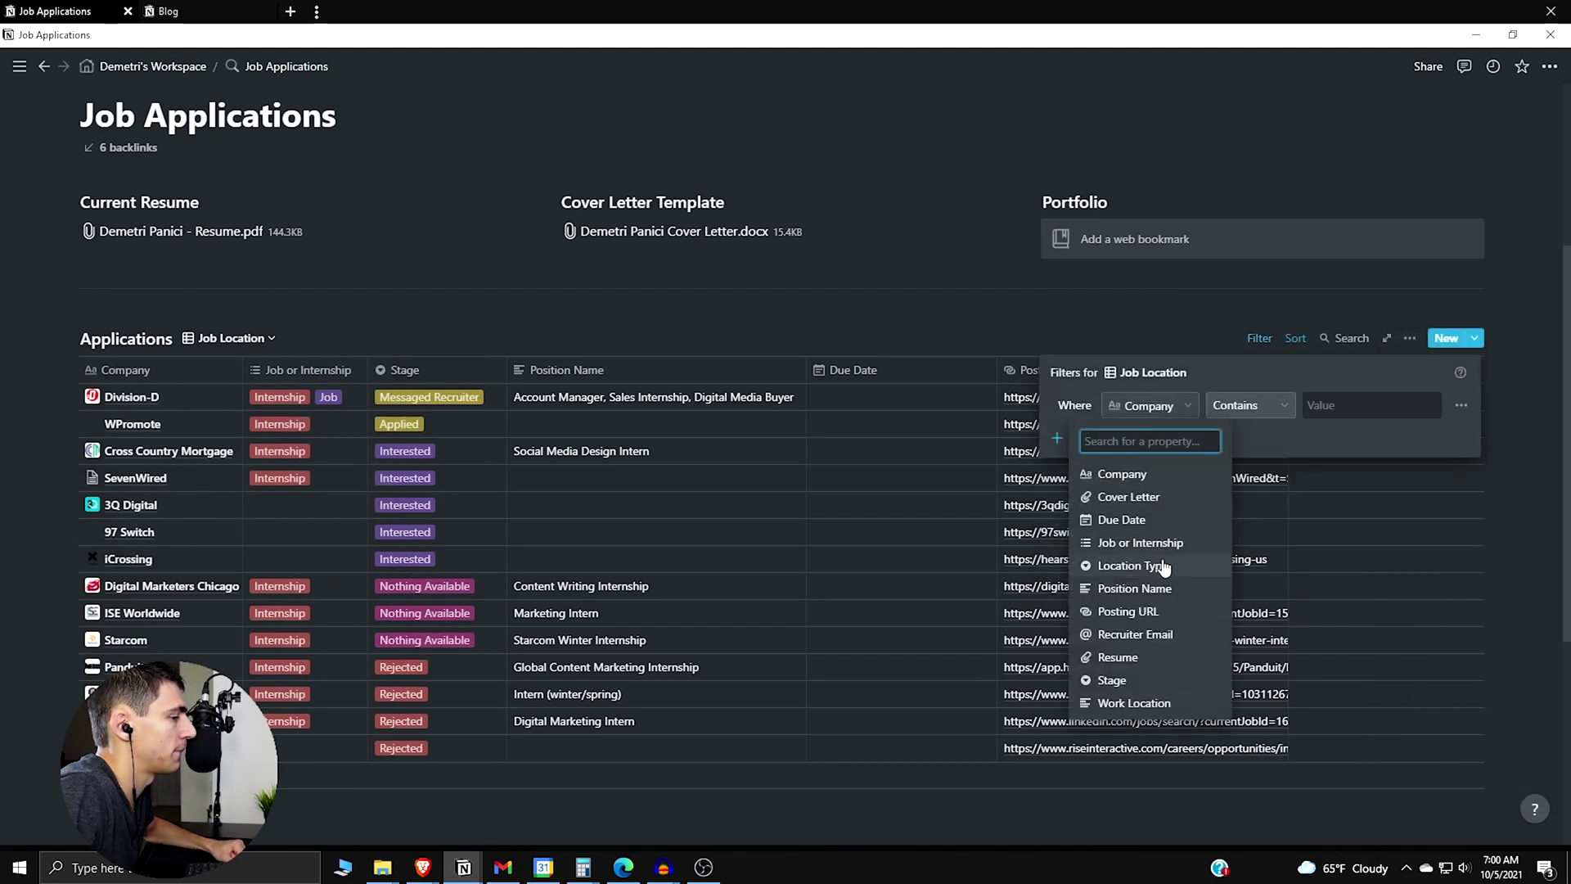
click(1163, 567)
click(1336, 407)
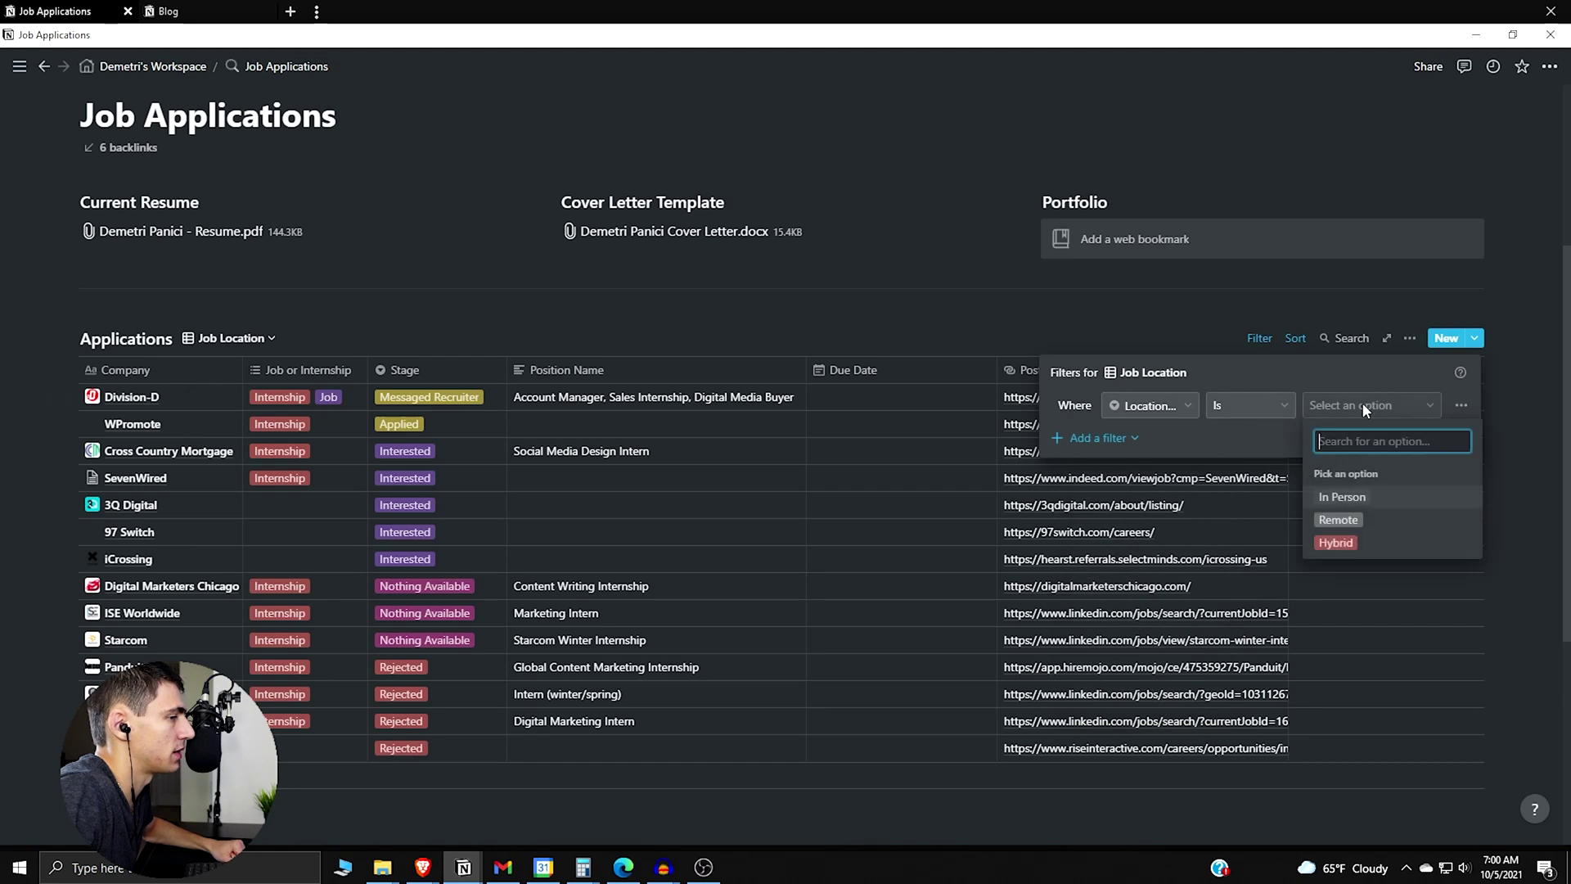
click(1373, 525)
key(Escape)
Rename the Job Location view to 'Remote Jobs'
click(270, 339)
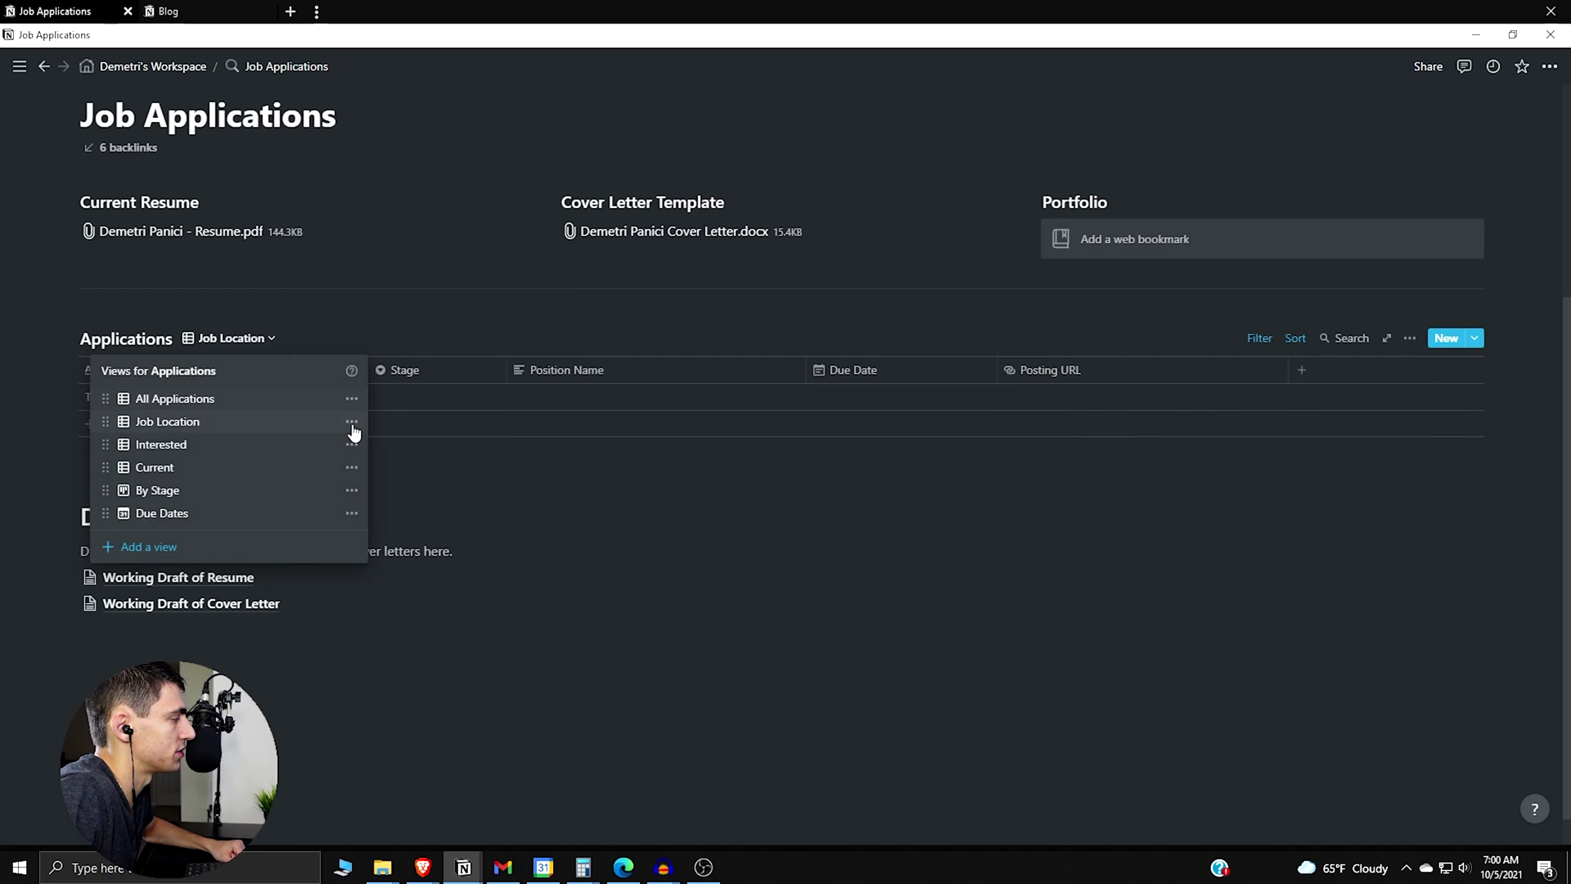
click(352, 423)
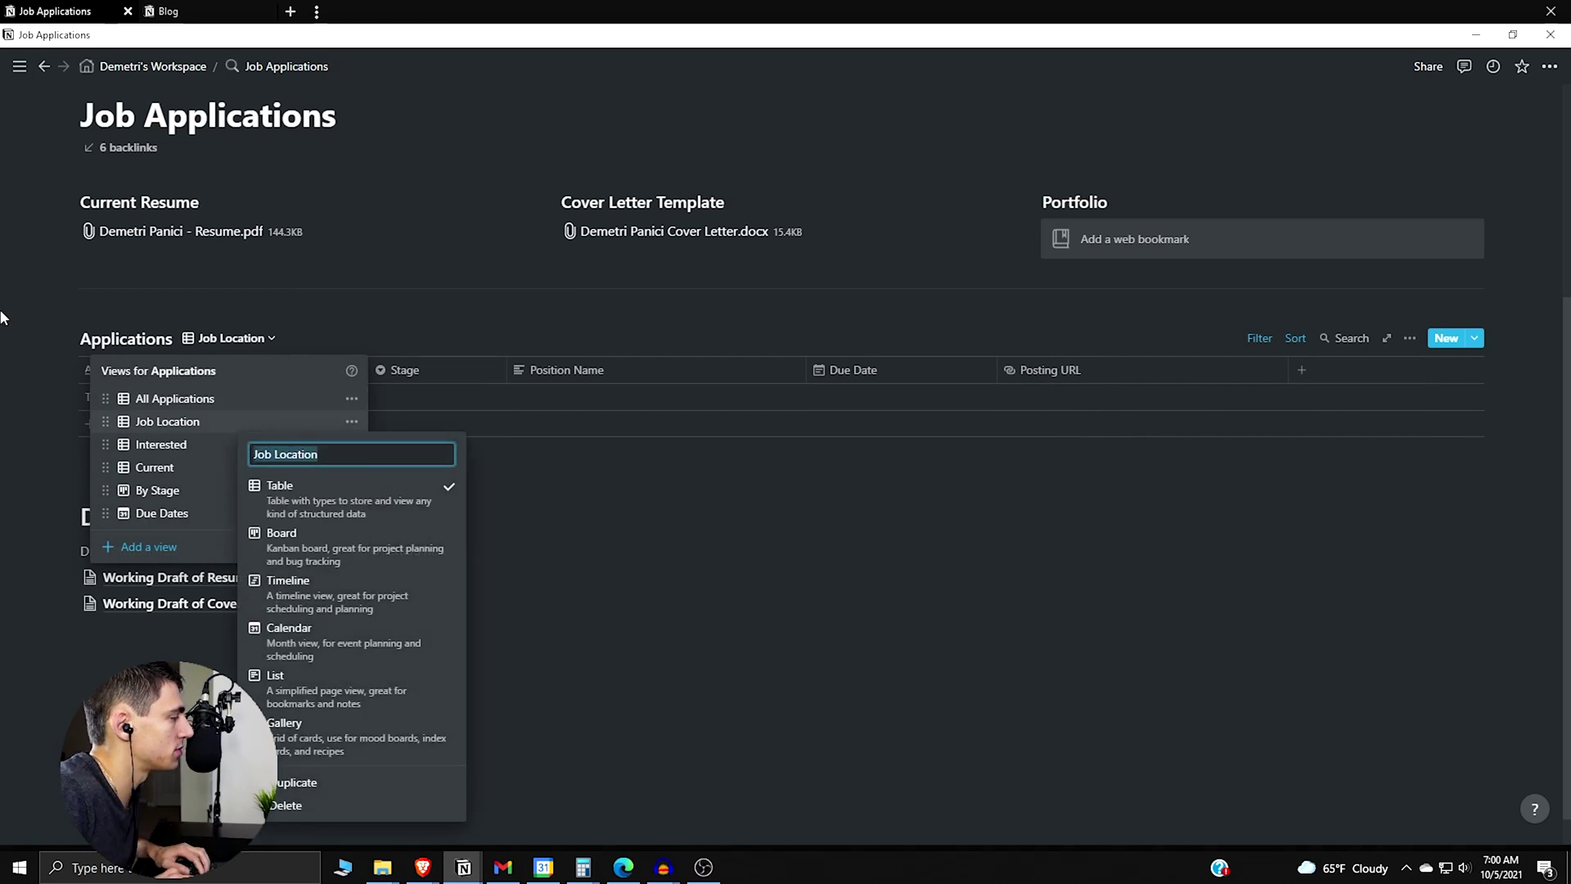
text(Remo)
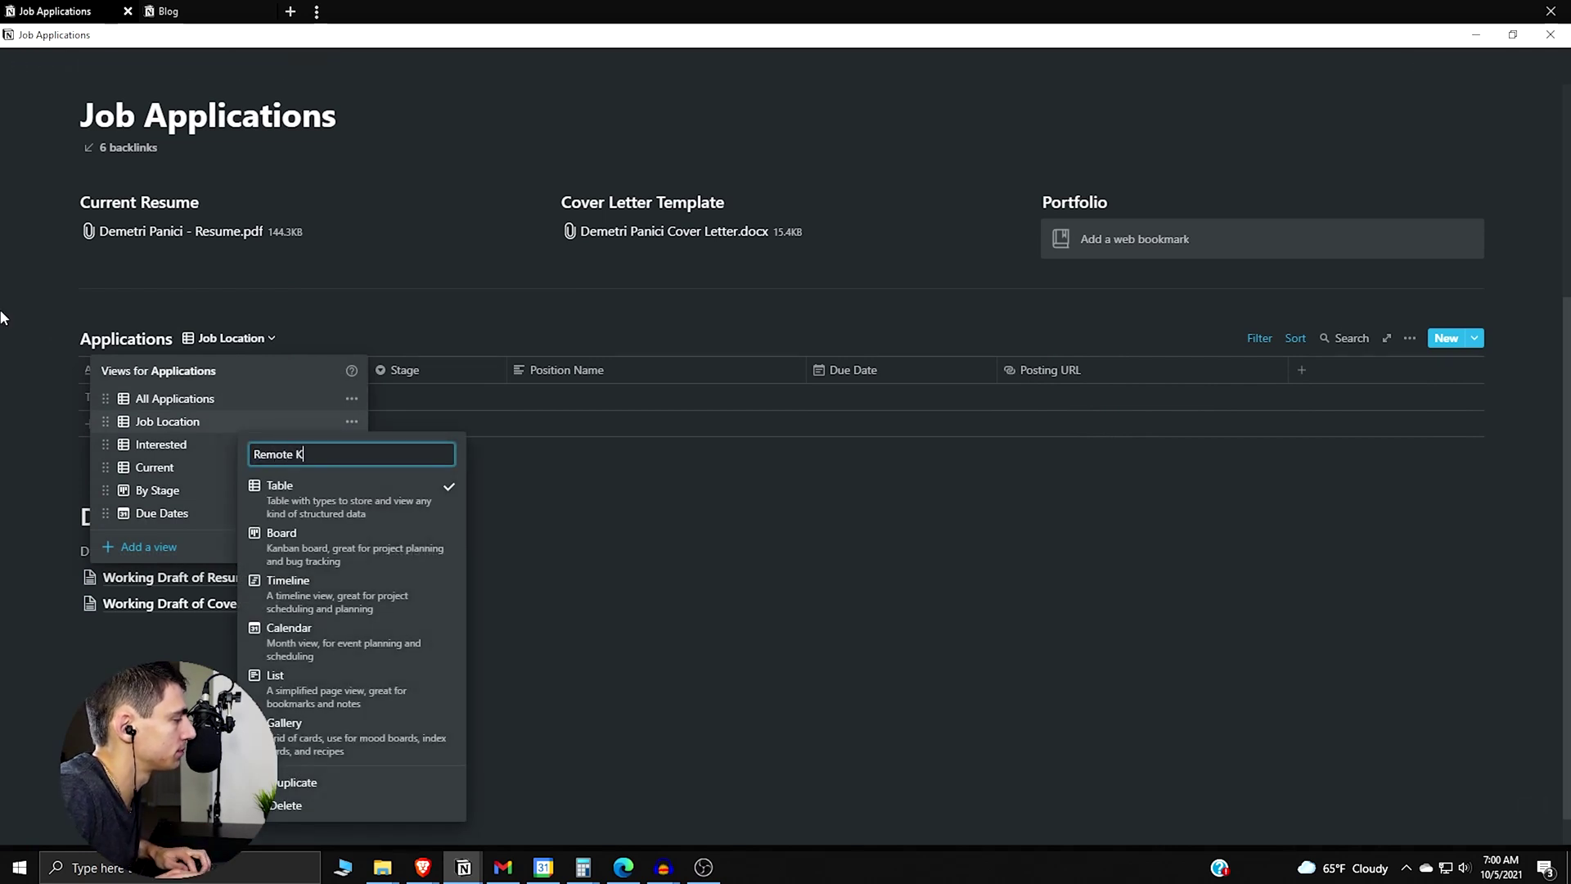
text(te Jobs)
key(Return)
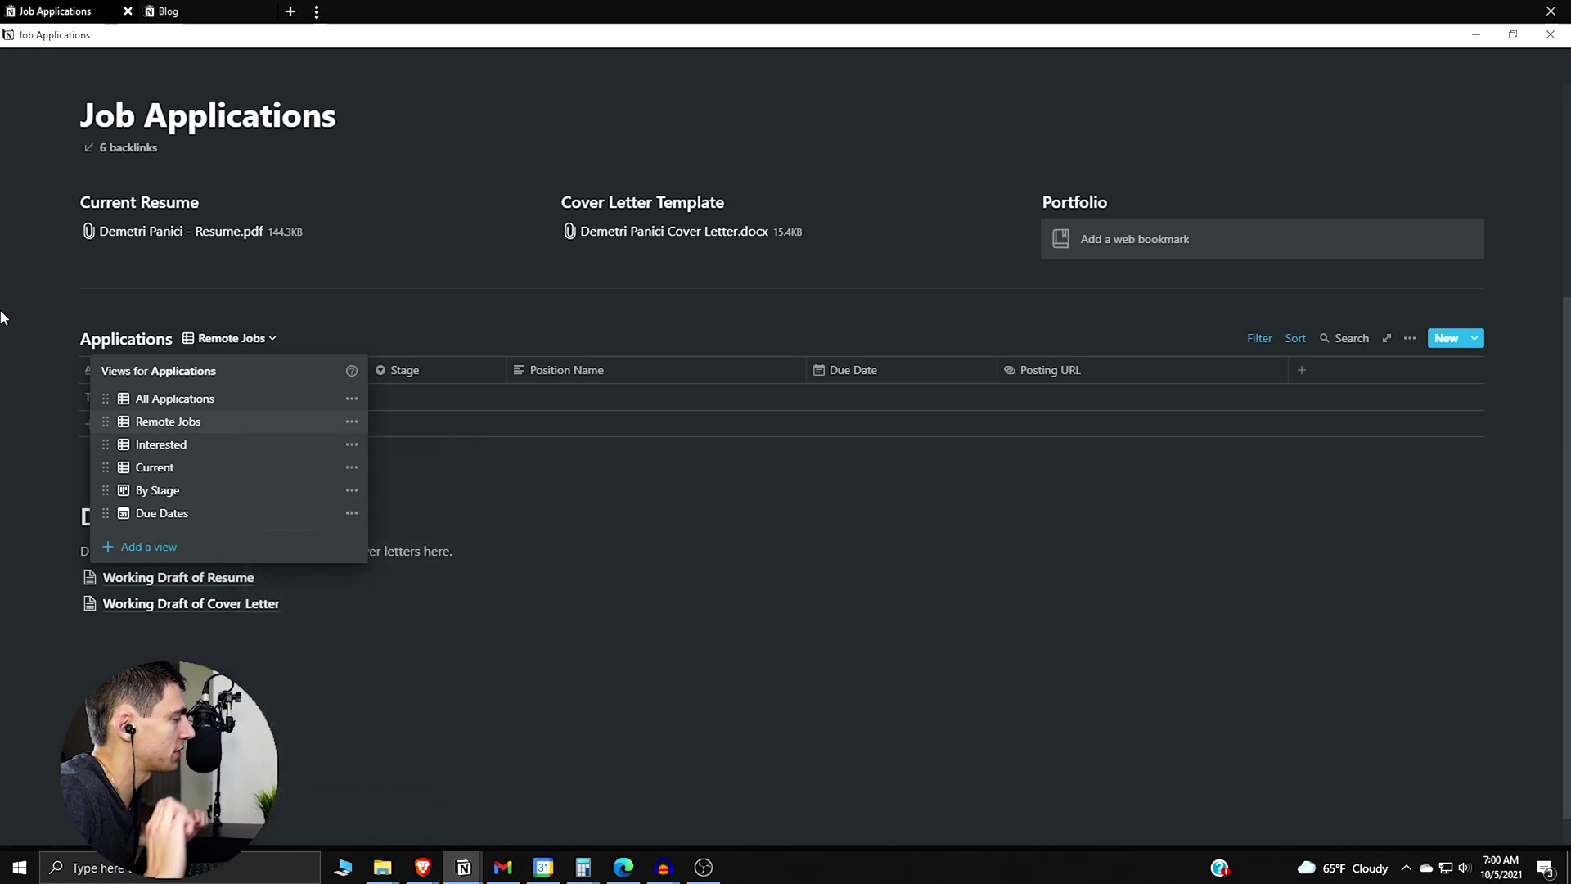
Switch back to All Applications and scroll through the table with its Location Type column
click(143, 398)
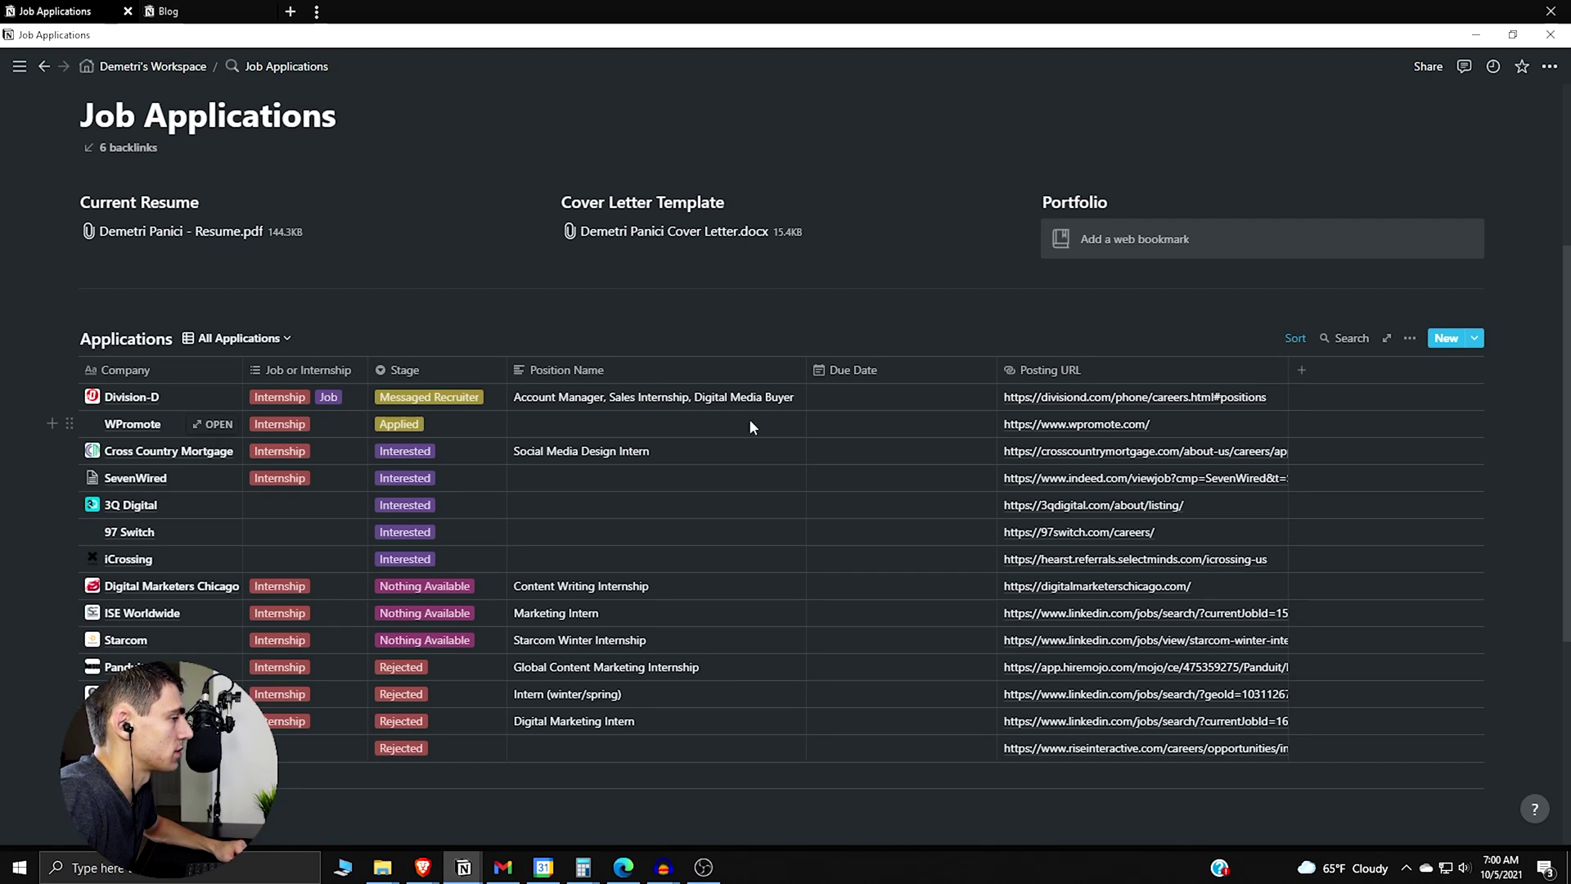
scroll(870, 585, down, 5)
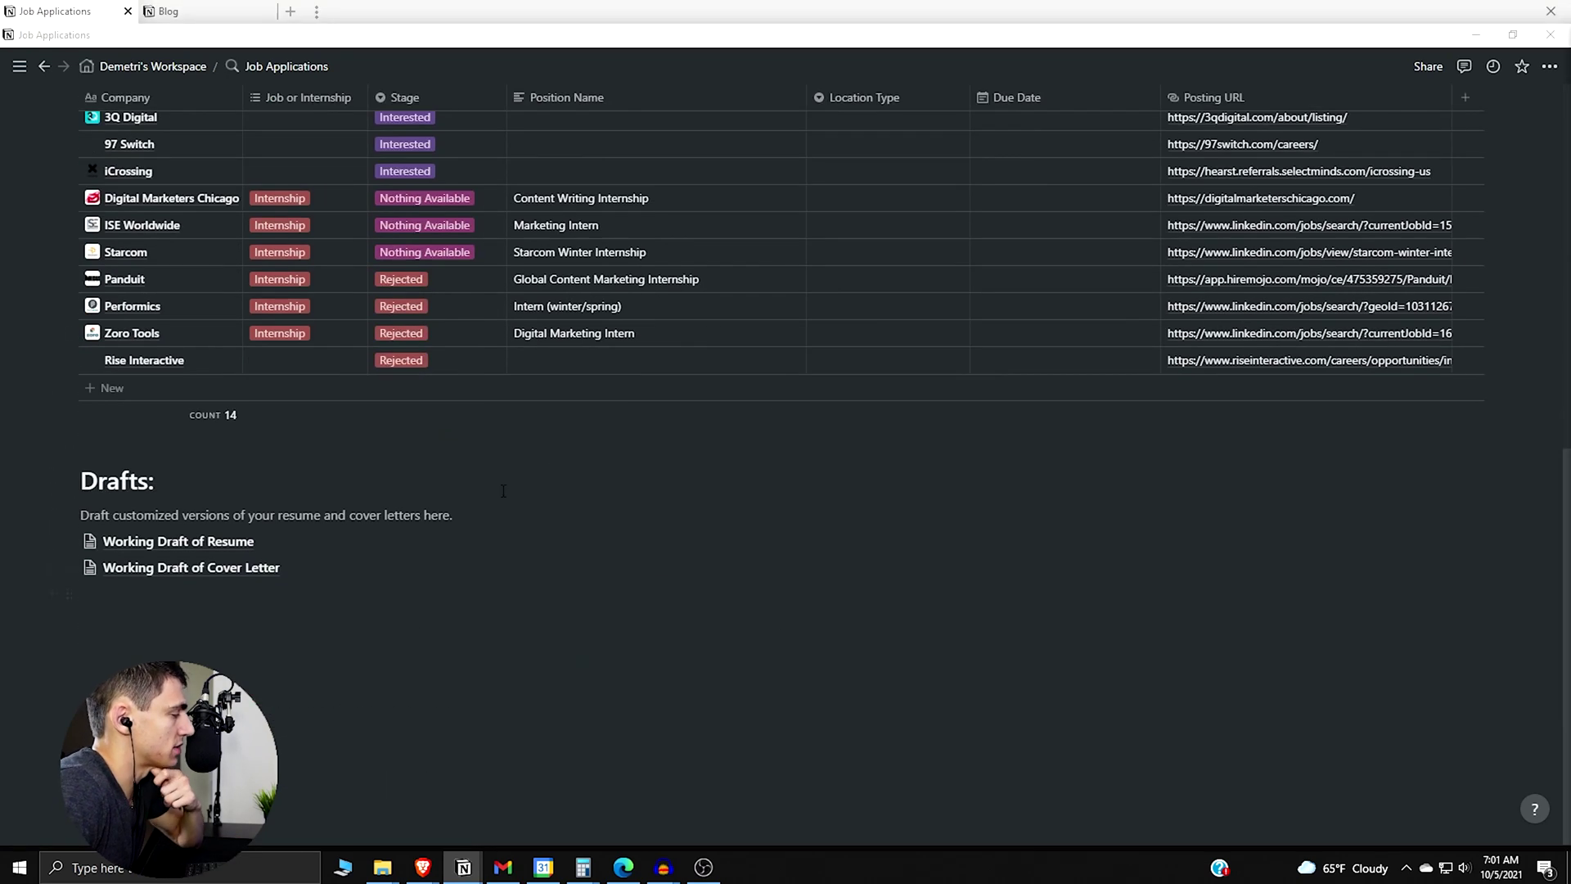
scroll(869, 584, up, 5)
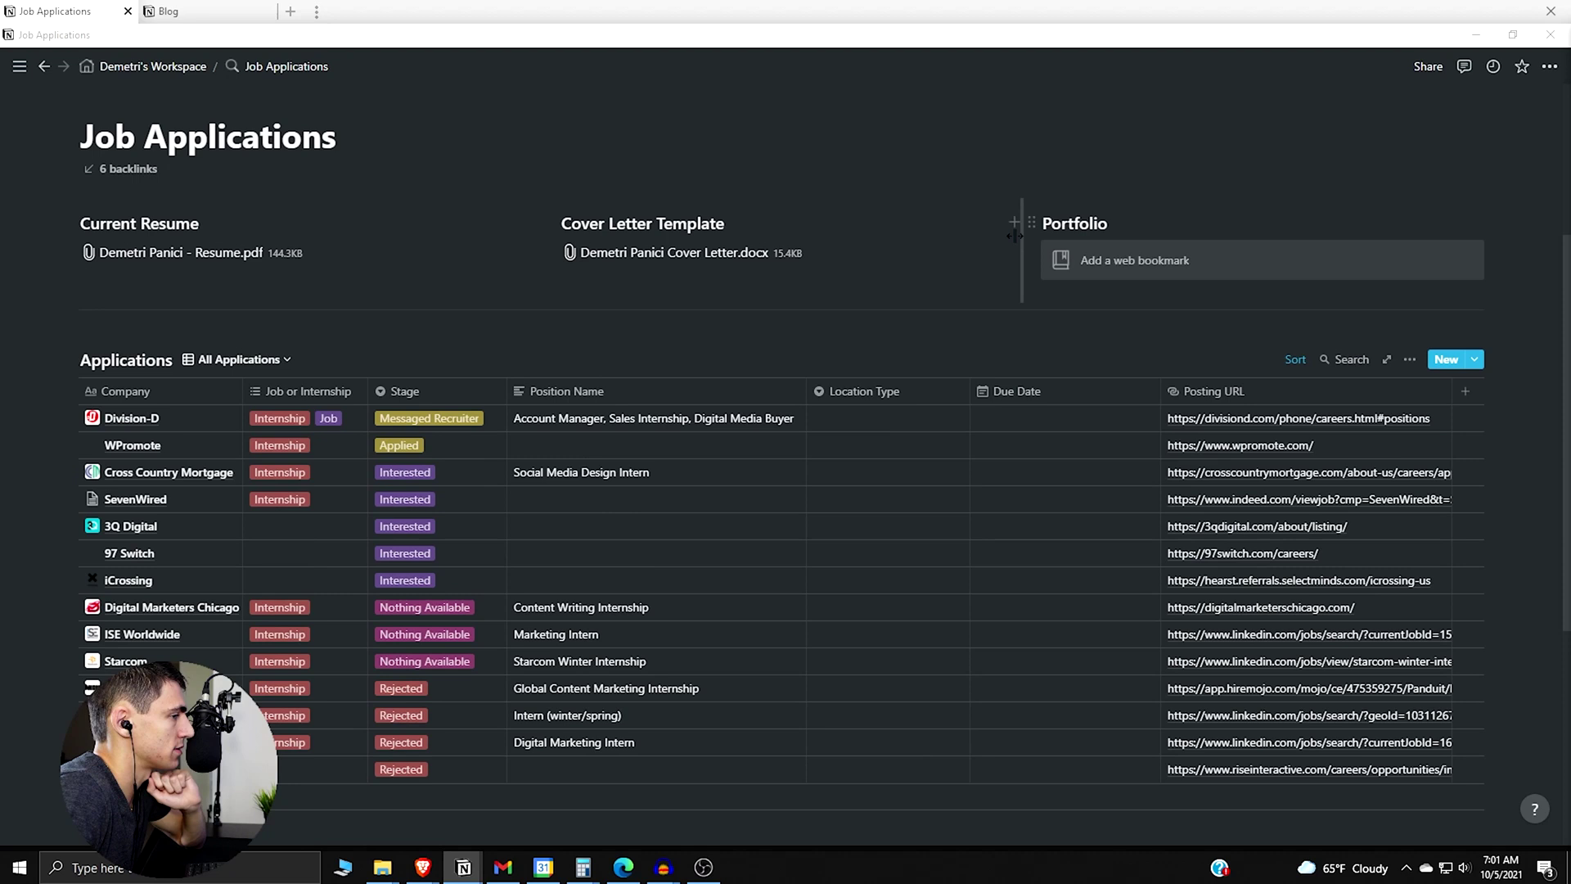